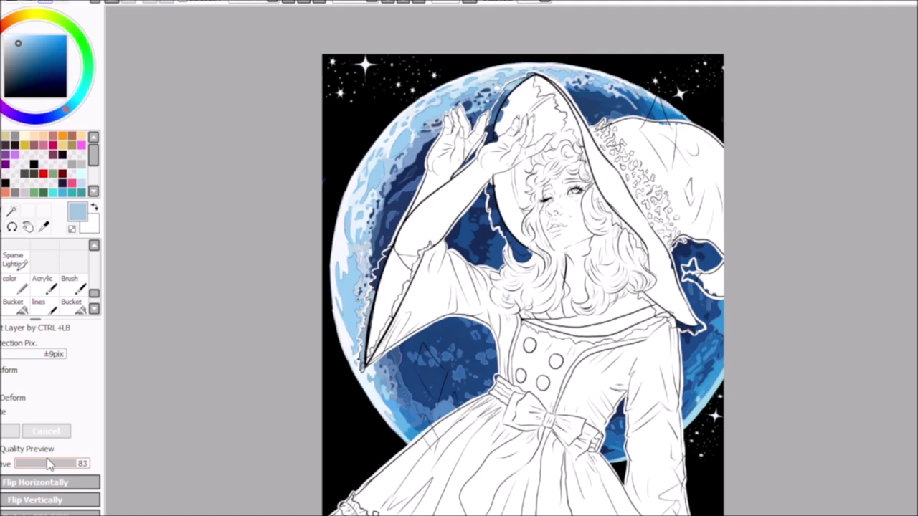
Move the star cluster into the black sky at the canvas's upper-right edge and apply the transform
{"action": "key", "text": "ctrl+t"}
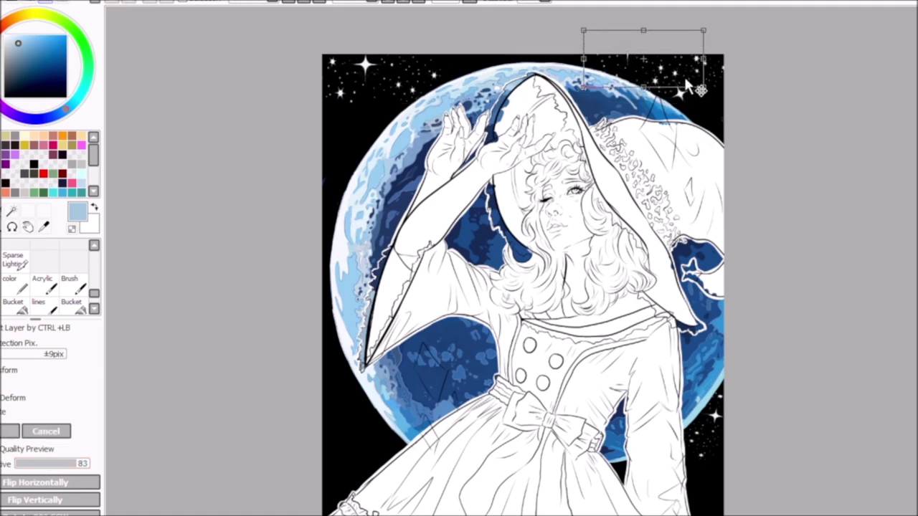
{"action": "left_click_drag", "start_coordinate": [642, 56], "coordinate": [793, 130]}
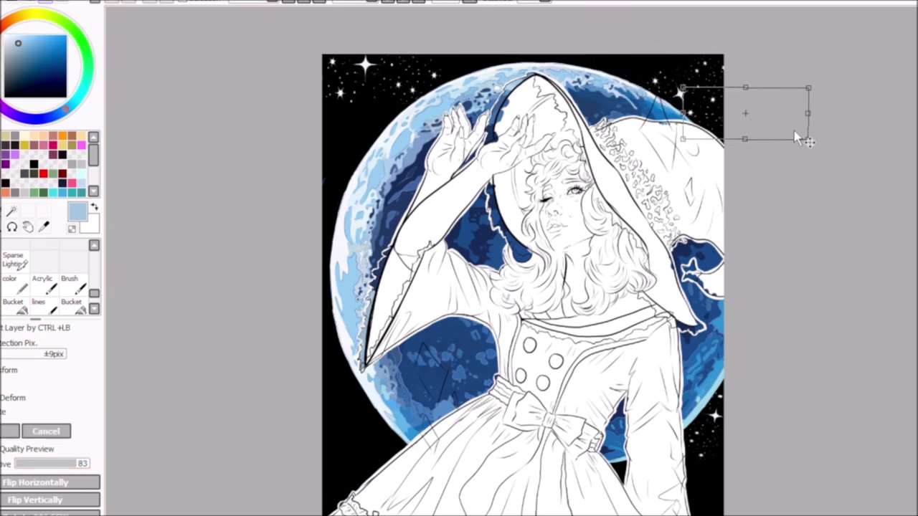
{"action": "key", "text": "Return"}
Position star clusters, including a large sparkle, in the black sky below and beside the moon's lower-left edge
{"action": "key", "text": "ctrl+t"}
{"action": "left_click_drag", "start_coordinate": [368, 442], "coordinate": [329, 466]}
{"action": "key", "text": "Return"}
{"action": "key", "text": "ctrl+t"}
{"action": "left_click_drag", "start_coordinate": [380, 83], "coordinate": [481, 473]}
{"action": "left_click", "coordinate": [15, 434]}
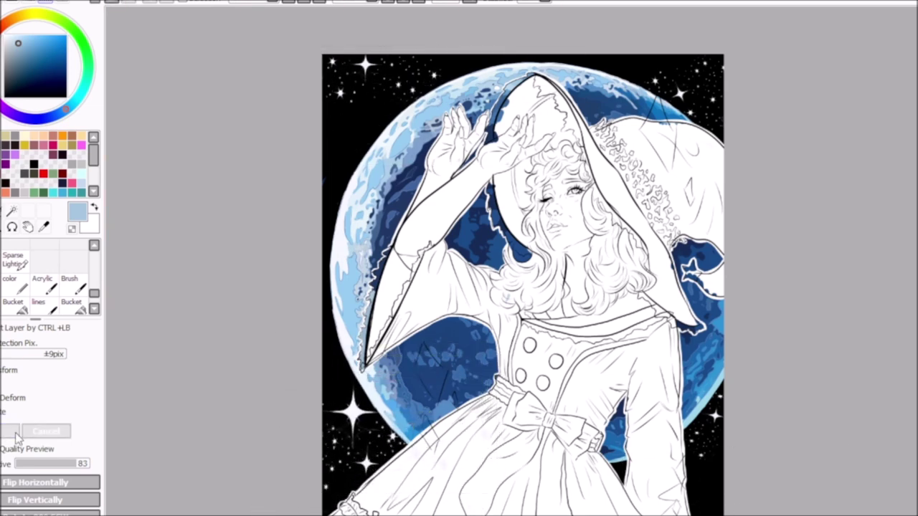
{"action": "key", "text": "ctrl+t"}
{"action": "left_click_drag", "start_coordinate": [380, 90], "coordinate": [326, 499]}
{"action": "key", "text": "Return"}
Place further star clusters around the lower-right part of the canvas, beside the sleeve
{"action": "key", "text": "ctrl+t"}
{"action": "left_click", "coordinate": [63, 430]}
{"action": "key", "text": "ctrl+t"}
{"action": "left_click_drag", "start_coordinate": [617, 466], "coordinate": [681, 488]}
{"action": "key", "text": "Return"}
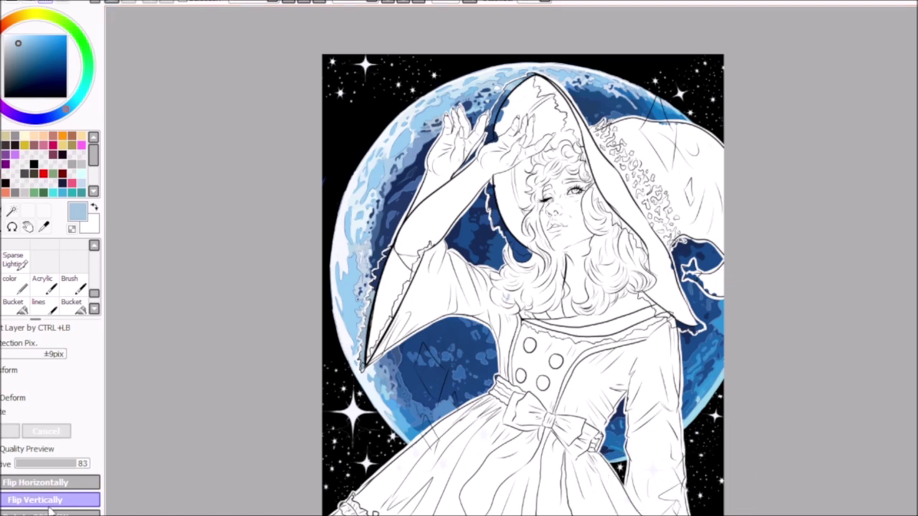
{"action": "key", "text": "ctrl+t"}
{"action": "left_click_drag", "start_coordinate": [380, 75], "coordinate": [723, 502]}
{"action": "key", "text": "Return"}
Move a star cluster to the sky above the moon's upper-right edge and narrow it to fit
{"action": "key", "text": "ctrl+t"}
{"action": "left_click_drag", "start_coordinate": [290, 342], "coordinate": [666, 68]}
{"action": "left_click_drag", "start_coordinate": [760, 74], "coordinate": [733, 74]}
{"action": "left_click", "coordinate": [13, 431]}
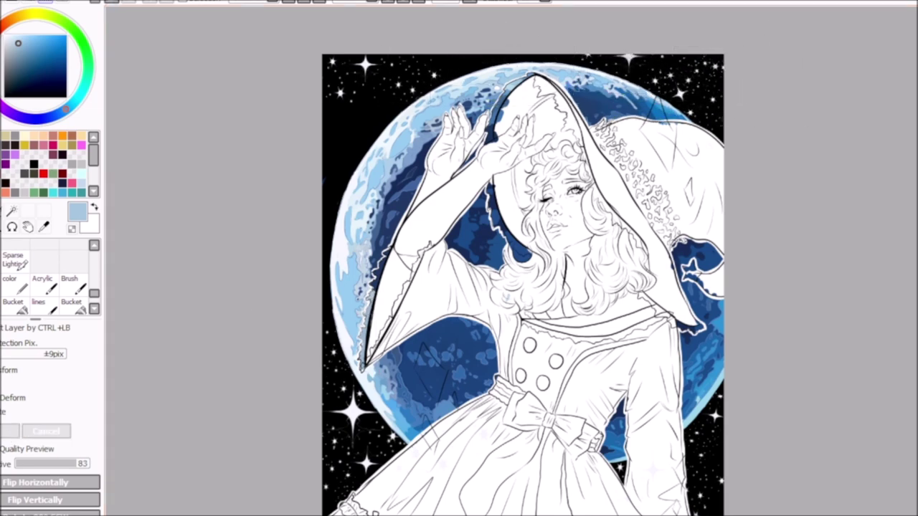
Position a star cluster in the sky along the canvas's upper edge, above the moon
{"action": "key", "text": "ctrl+t"}
{"action": "left_click_drag", "start_coordinate": [389, 134], "coordinate": [559, 88]}
{"action": "key", "text": "Return"}
{"action": "key", "text": "ctrl+t"}
{"action": "key", "text": "Escape"}
Position more stars in the black sky along the moon's upper-left edge
{"action": "key", "text": "ctrl+t"}
{"action": "left_click_drag", "start_coordinate": [368, 154], "coordinate": [400, 147]}
{"action": "key", "text": "Escape"}
{"action": "key", "text": "ctrl+t"}
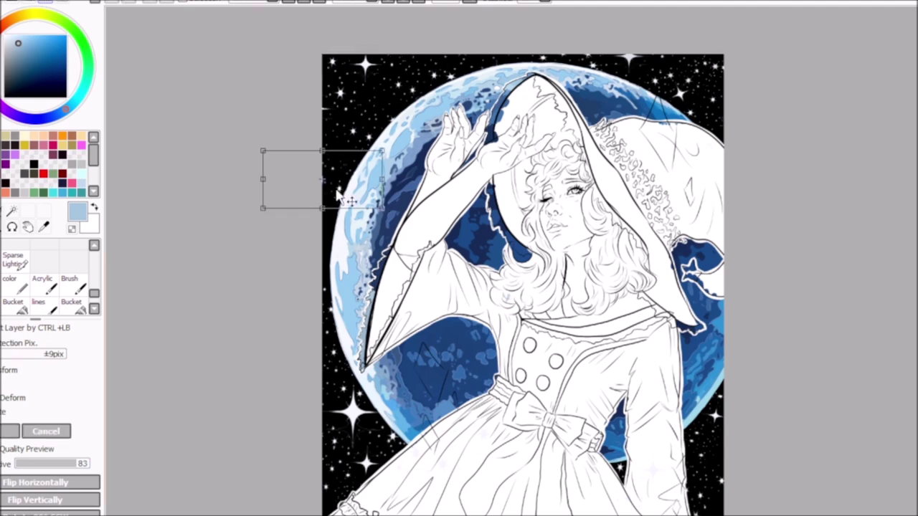
{"action": "left_click_drag", "start_coordinate": [330, 201], "coordinate": [318, 244]}
{"action": "key", "text": "Escape"}
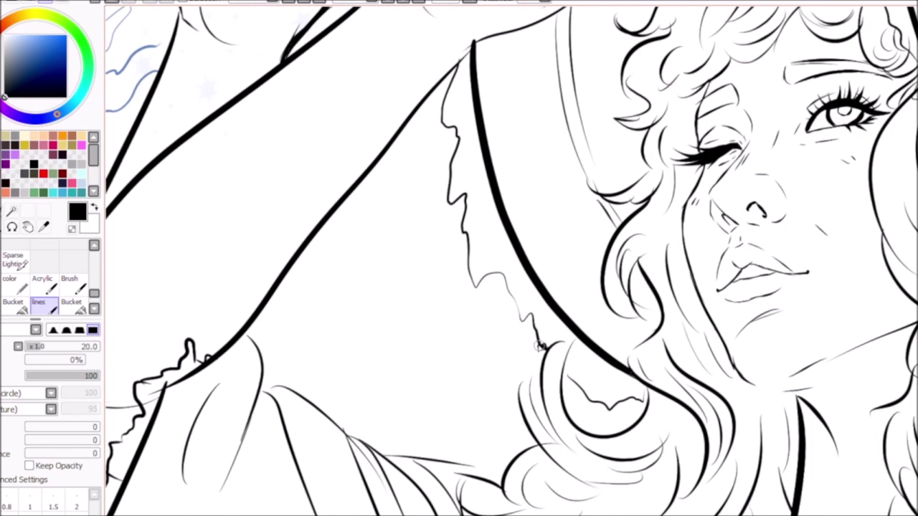
Thicken the outlines of the small gap under the hat brim and the adjoining outer hair curl
{"action": "mouse_move", "coordinate": [643, 387]}
{"action": "left_mouse_down"}
{"action": "mouse_move", "coordinate": [621, 419]}
{"action": "mouse_move", "coordinate": [564, 374]}
{"action": "mouse_move", "coordinate": [631, 431]}
{"action": "mouse_move", "coordinate": [642, 409]}
{"action": "left_mouse_up"}
{"action": "mouse_move", "coordinate": [574, 382]}
{"action": "left_mouse_down"}
{"action": "mouse_move", "coordinate": [642, 410]}
{"action": "mouse_move", "coordinate": [571, 422]}
{"action": "left_mouse_up"}
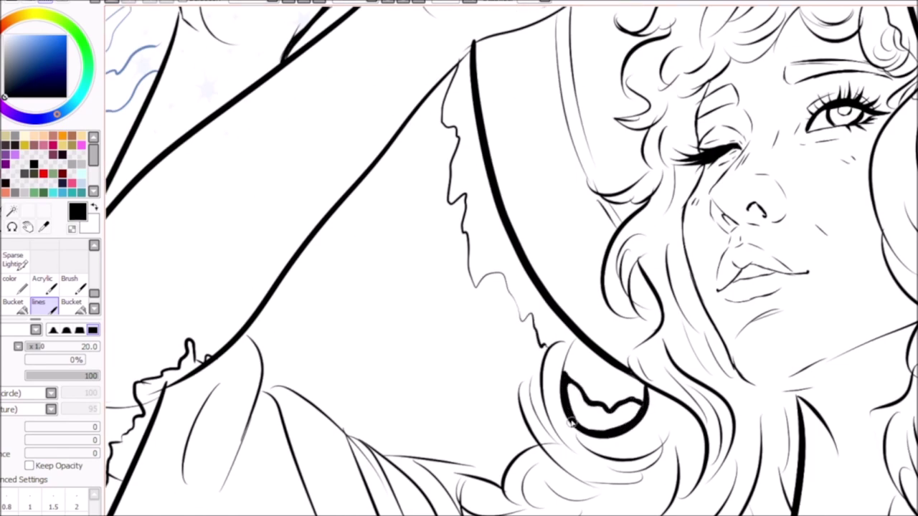
{"action": "left_click_drag", "start_coordinate": [518, 380], "coordinate": [525, 435]}
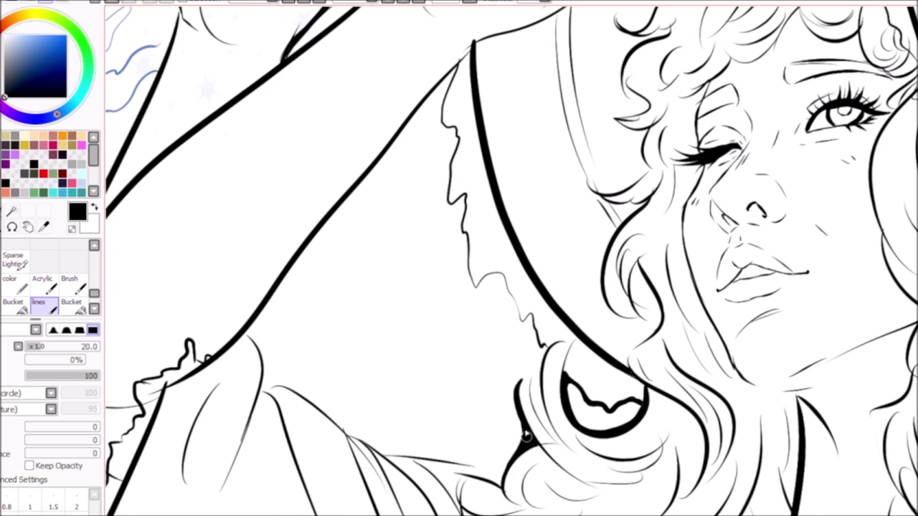
Thicken the underside of the raised sleeve and the side of the bodice down to the waist
{"action": "mouse_move", "coordinate": [254, 321]}
{"action": "left_mouse_down"}
{"action": "mouse_move", "coordinate": [267, 394]}
{"action": "mouse_move", "coordinate": [346, 439]}
{"action": "mouse_move", "coordinate": [604, 181]}
{"action": "mouse_move", "coordinate": [604, 75]}
{"action": "left_mouse_up"}
{"action": "mouse_move", "coordinate": [763, 445]}
{"action": "left_mouse_down"}
{"action": "mouse_move", "coordinate": [731, 390]}
{"action": "mouse_move", "coordinate": [664, 358]}
{"action": "left_mouse_up"}
{"action": "left_click_drag", "start_coordinate": [735, 403], "coordinate": [714, 382]}
{"action": "left_click_drag", "start_coordinate": [717, 402], "coordinate": [717, 262]}
{"action": "left_click_drag", "start_coordinate": [775, 367], "coordinate": [777, 438]}
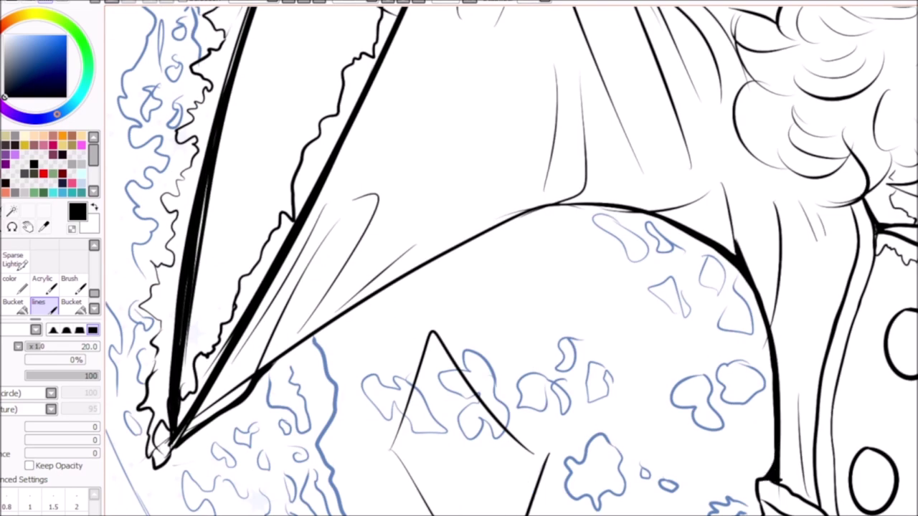
{"action": "key", "text": "Delete"}
{"action": "key", "text": "Delete"}
{"action": "mouse_move", "coordinate": [584, 240]}
{"action": "left_mouse_down"}
{"action": "mouse_move", "coordinate": [502, 276]}
{"action": "mouse_move", "coordinate": [463, 315]}
{"action": "mouse_move", "coordinate": [373, 511]}
{"action": "left_mouse_up"}
{"action": "key", "text": "ctrl+z"}
Thicken the outer contour of the raised far hand, from the thumb around the fingers to the wrist
{"action": "scroll", "coordinate": [459, 258], "scroll_direction": "down", "scroll_amount": 5}
{"action": "scroll", "coordinate": [459, 258], "scroll_direction": "up", "scroll_amount": 3}
{"action": "scroll", "coordinate": [459, 258], "scroll_direction": "up", "scroll_amount": 2}
{"action": "left_click_drag", "start_coordinate": [703, 100], "coordinate": [647, 228]}
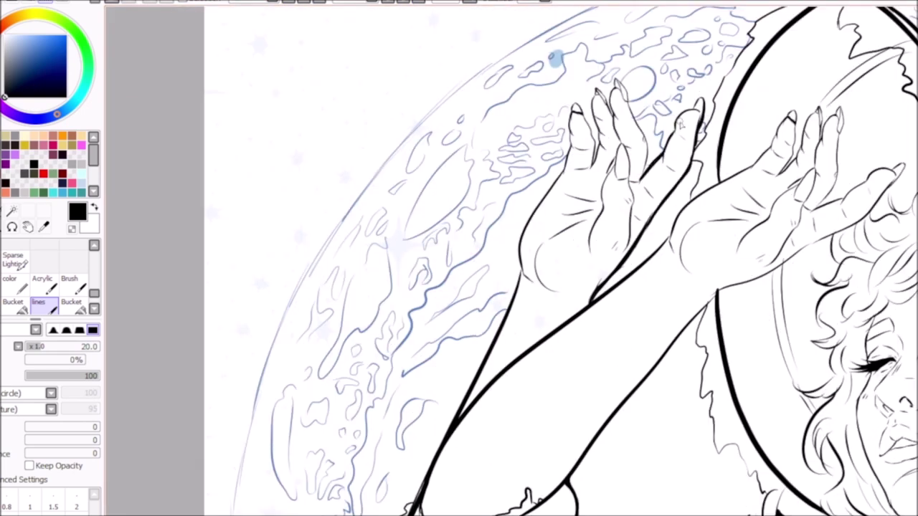
{"action": "mouse_move", "coordinate": [574, 131]}
{"action": "left_mouse_down"}
{"action": "mouse_move", "coordinate": [532, 215]}
{"action": "mouse_move", "coordinate": [519, 276]}
{"action": "left_mouse_up"}
{"action": "left_click_drag", "start_coordinate": [583, 112], "coordinate": [603, 150]}
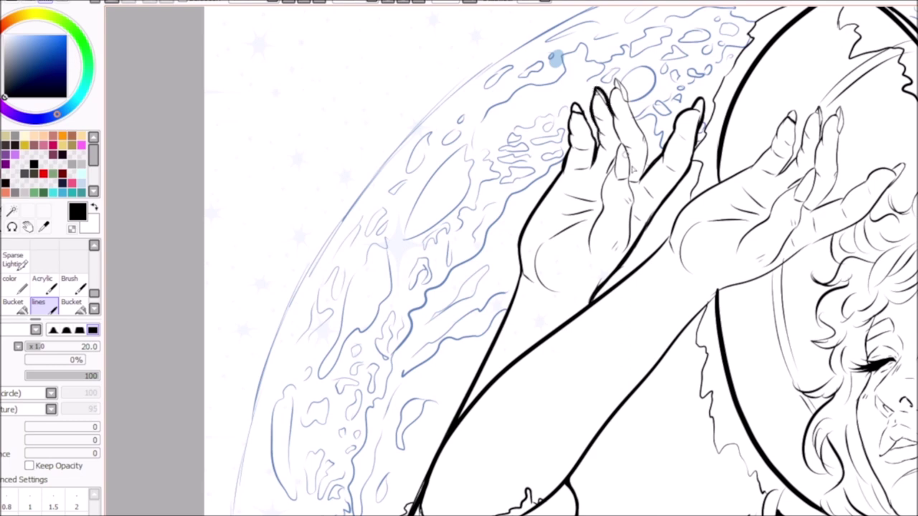
{"action": "mouse_move", "coordinate": [626, 102]}
{"action": "left_mouse_down"}
{"action": "mouse_move", "coordinate": [647, 154]}
{"action": "mouse_move", "coordinate": [637, 184]}
{"action": "left_mouse_up"}
{"action": "left_click_drag", "start_coordinate": [699, 164], "coordinate": [663, 241]}
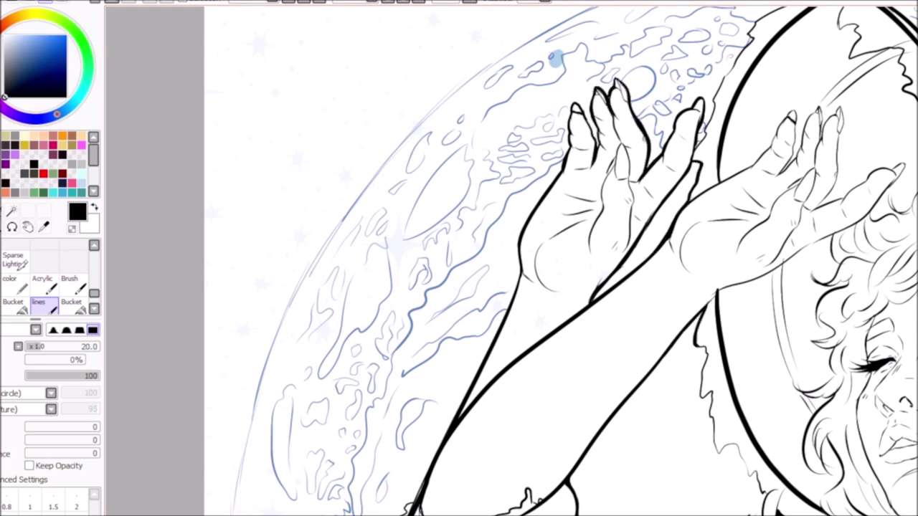
Ink a heavier outline along the skirt's left edge from the waist to the hem, redoing the first stroke
{"action": "key", "text": "End"}
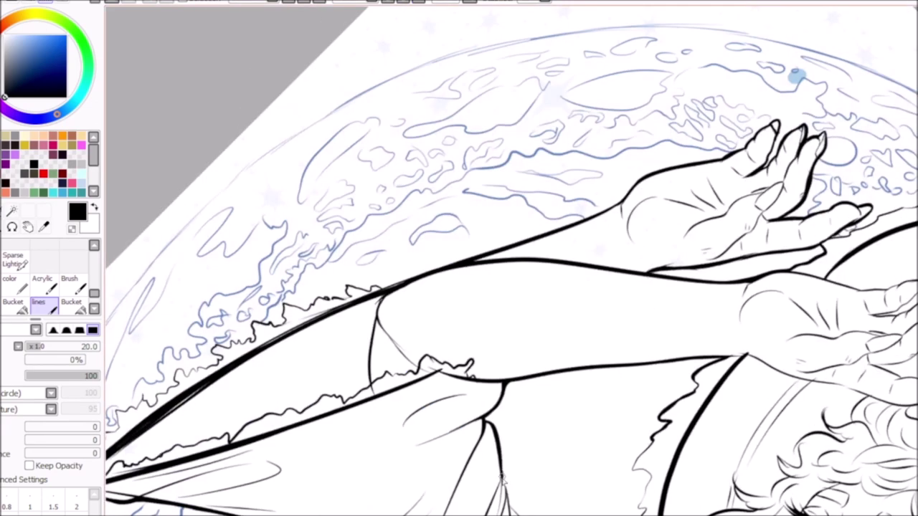
{"action": "key", "text": "Home"}
{"action": "scroll", "coordinate": [559, 258], "scroll_direction": "down", "scroll_amount": 5}
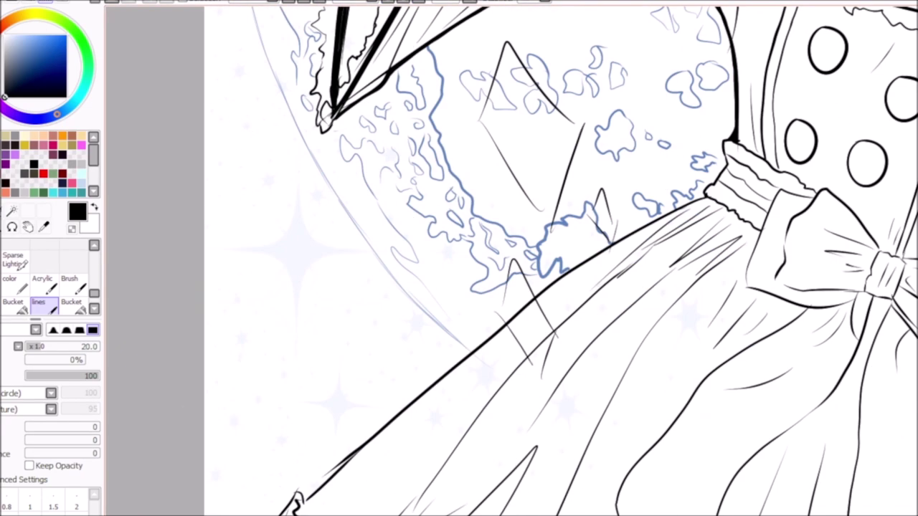
{"action": "left_click_drag", "start_coordinate": [706, 201], "coordinate": [475, 344]}
{"action": "key", "text": "ctrl+z"}
{"action": "mouse_move", "coordinate": [702, 198]}
{"action": "left_mouse_down"}
{"action": "mouse_move", "coordinate": [553, 290]}
{"action": "mouse_move", "coordinate": [307, 499]}
{"action": "left_mouse_up"}
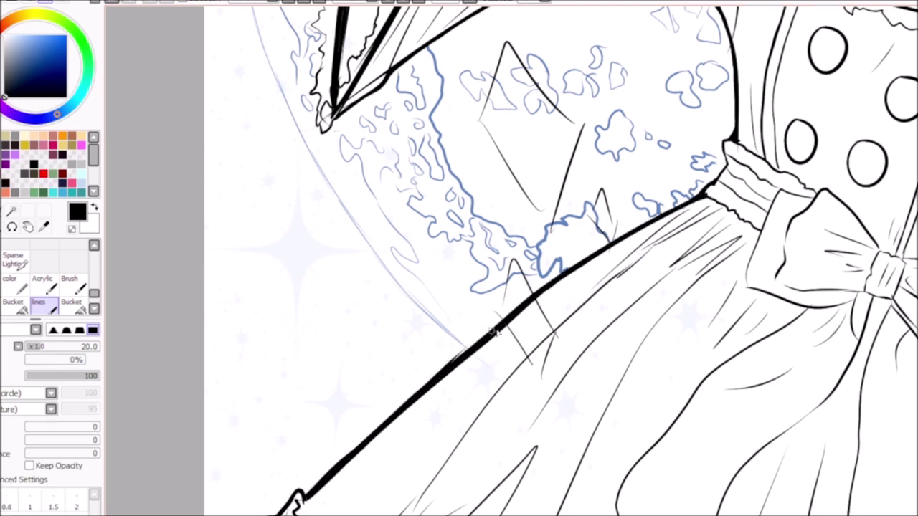
Thicken the outline around the gap between the waist, the skirt and the lowered sleeve
{"action": "scroll", "coordinate": [512, 261], "scroll_direction": "right", "scroll_amount": 5}
{"action": "mouse_move", "coordinate": [682, 185]}
{"action": "left_mouse_down"}
{"action": "mouse_move", "coordinate": [604, 306]}
{"action": "mouse_move", "coordinate": [586, 366]}
{"action": "mouse_move", "coordinate": [686, 249]}
{"action": "mouse_move", "coordinate": [673, 355]}
{"action": "mouse_move", "coordinate": [684, 423]}
{"action": "mouse_move", "coordinate": [676, 486]}
{"action": "left_mouse_up"}
{"action": "left_click_drag", "start_coordinate": [585, 371], "coordinate": [676, 484]}
Thicken the lowered sleeve's cuff ruffle and its outer edge down to the cuff
{"action": "scroll", "coordinate": [676, 484], "scroll_direction": "down", "scroll_amount": 5}
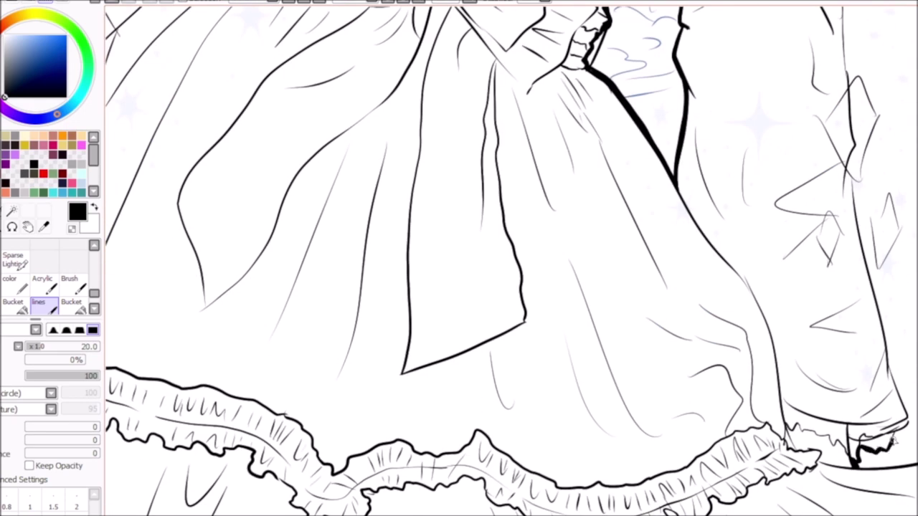
{"action": "mouse_move", "coordinate": [899, 418]}
{"action": "left_mouse_down"}
{"action": "mouse_move", "coordinate": [882, 452]}
{"action": "mouse_move", "coordinate": [889, 445]}
{"action": "mouse_move", "coordinate": [914, 471]}
{"action": "left_mouse_up"}
{"action": "scroll", "coordinate": [511, 287], "scroll_direction": "up", "scroll_amount": 5}
{"action": "mouse_move", "coordinate": [832, 218]}
{"action": "left_mouse_down"}
{"action": "mouse_move", "coordinate": [843, 236]}
{"action": "mouse_move", "coordinate": [836, 476]}
{"action": "left_mouse_up"}
{"action": "scroll", "coordinate": [836, 476], "scroll_direction": "down", "scroll_amount": 5}
{"action": "left_click_drag", "start_coordinate": [860, 290], "coordinate": [844, 440]}
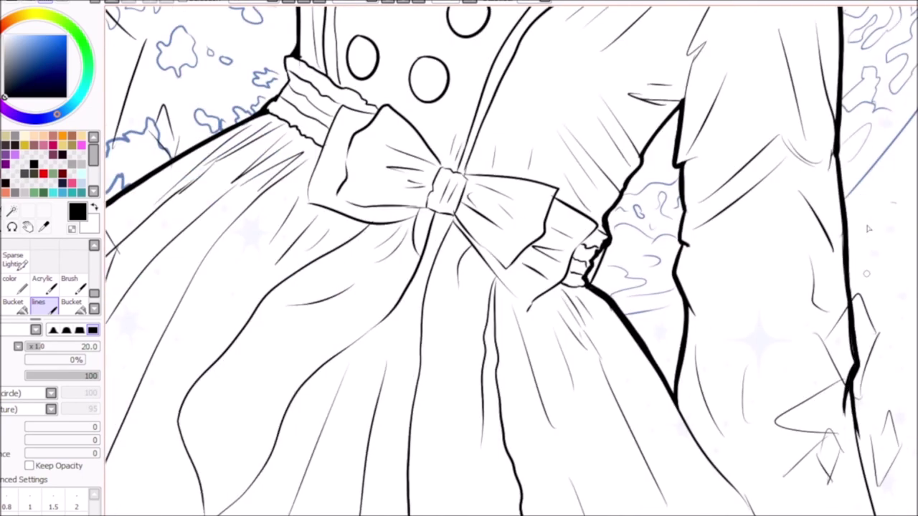
{"action": "scroll", "coordinate": [843, 440], "scroll_direction": "down", "scroll_amount": 2}
{"action": "left_click_drag", "start_coordinate": [853, 265], "coordinate": [898, 462]}
Thicken the hat brim's outer edge and the upper edge of the hat's drooping tip
{"action": "scroll", "coordinate": [894, 452], "scroll_direction": "up", "scroll_amount": 12}
{"action": "mouse_move", "coordinate": [823, 282]}
{"action": "left_mouse_down"}
{"action": "mouse_move", "coordinate": [821, 338]}
{"action": "mouse_move", "coordinate": [892, 499]}
{"action": "left_mouse_up"}
{"action": "scroll", "coordinate": [512, 261], "scroll_direction": "up", "scroll_amount": 4}
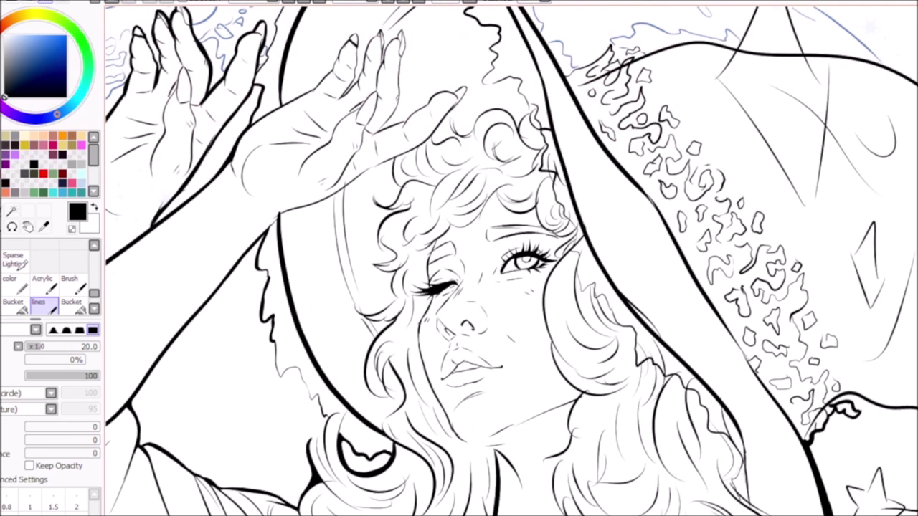
{"action": "left_click_drag", "start_coordinate": [883, 408], "coordinate": [829, 397]}
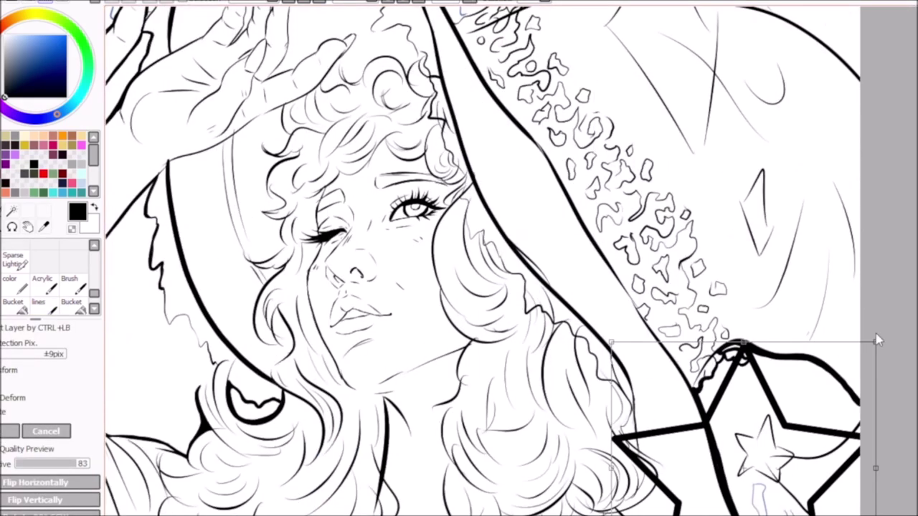
Shrink and rotate the star shape, fit it over the sketched star on the hat tip, and apply the transform
{"action": "left_click_drag", "start_coordinate": [875, 333], "coordinate": [804, 406]}
{"action": "left_click_drag", "start_coordinate": [754, 483], "coordinate": [799, 484]}
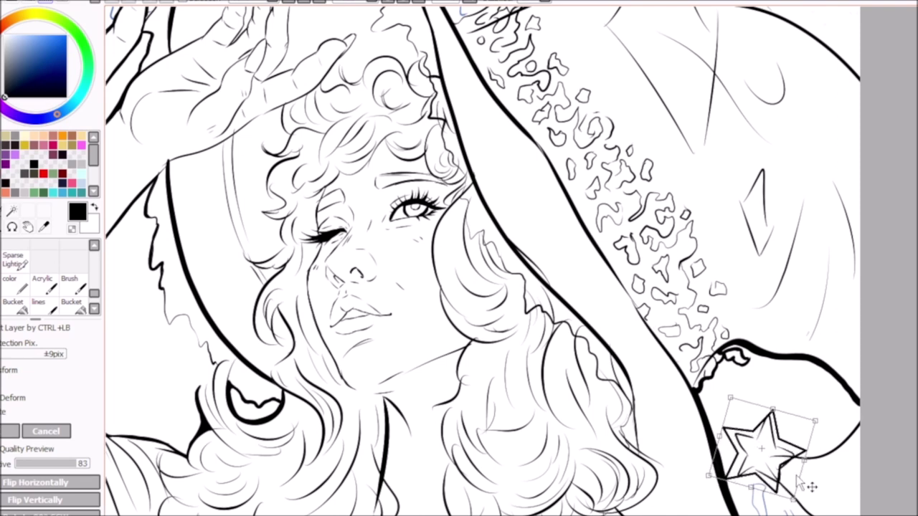
{"action": "left_click", "coordinate": [9, 431]}
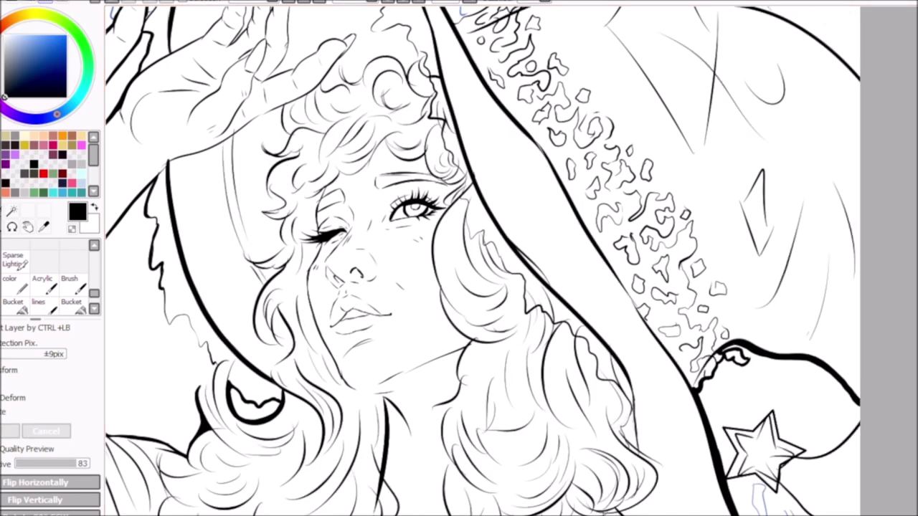
Thicken the outline of the hanging star and the hat tip around it with the lines brush
{"action": "key", "text": "b"}
{"action": "left_click", "coordinate": [37, 302]}
{"action": "scroll", "coordinate": [480, 258], "scroll_direction": "right", "scroll_amount": 3}
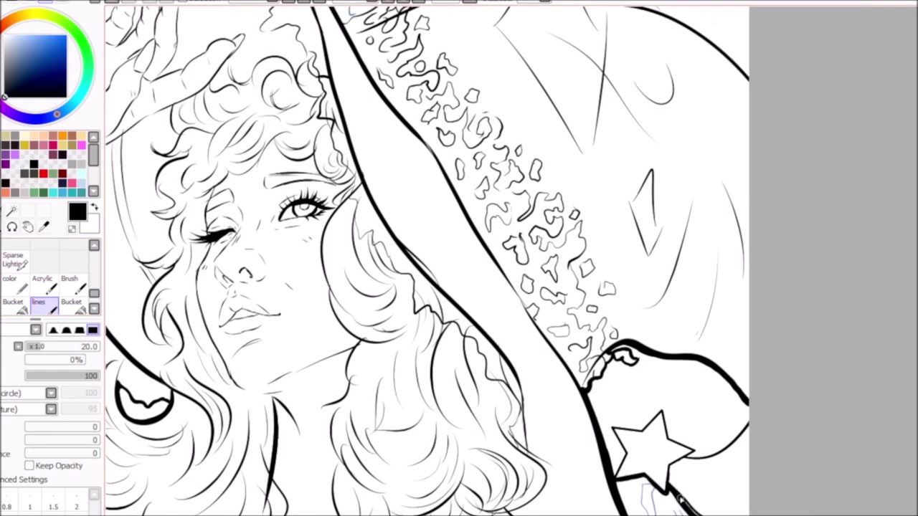
{"action": "mouse_move", "coordinate": [687, 459]}
{"action": "left_mouse_down"}
{"action": "mouse_move", "coordinate": [749, 411]}
{"action": "mouse_move", "coordinate": [646, 408]}
{"action": "mouse_move", "coordinate": [613, 479]}
{"action": "mouse_move", "coordinate": [610, 426]}
{"action": "mouse_move", "coordinate": [647, 420]}
{"action": "left_mouse_up"}
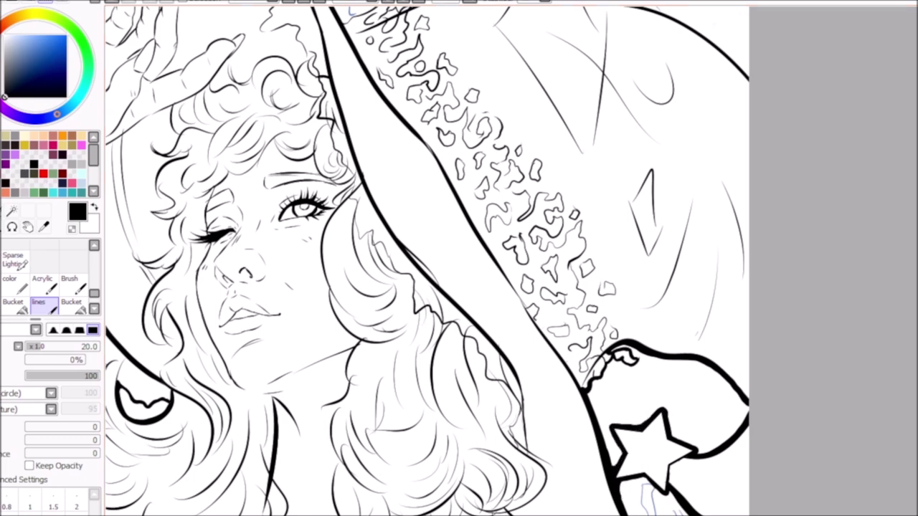
Thicken the hat crown's upper outline from the brim ruffle to the canvas edge, undoing the stray last strokes
{"action": "scroll", "coordinate": [428, 261], "scroll_direction": "up", "scroll_amount": 5}
{"action": "mouse_move", "coordinate": [344, 281]}
{"action": "left_mouse_down"}
{"action": "mouse_move", "coordinate": [391, 250]}
{"action": "mouse_move", "coordinate": [443, 258]}
{"action": "left_mouse_up"}
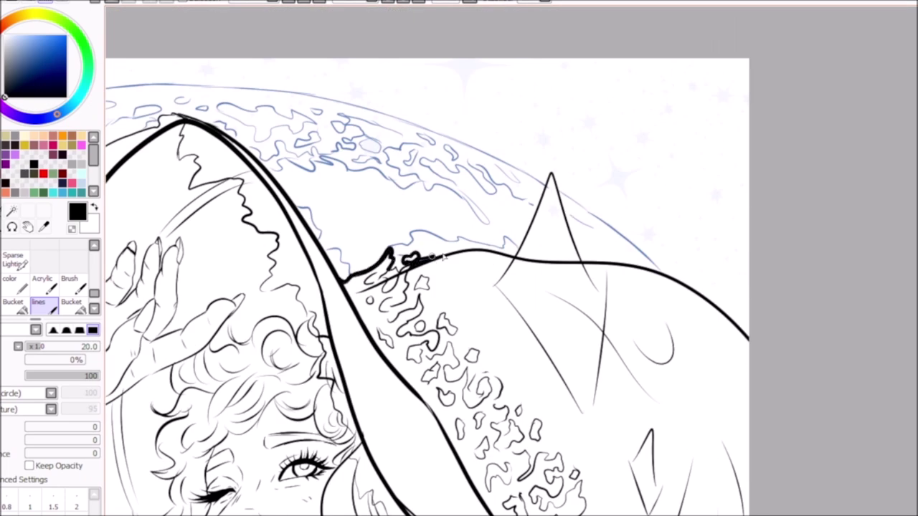
{"action": "key", "text": "Delete"}
{"action": "key", "text": "Delete"}
{"action": "key", "text": "Delete"}
{"action": "mouse_move", "coordinate": [707, 276]}
{"action": "left_mouse_down"}
{"action": "mouse_move", "coordinate": [633, 283]}
{"action": "mouse_move", "coordinate": [508, 363]}
{"action": "mouse_move", "coordinate": [426, 448]}
{"action": "mouse_move", "coordinate": [573, 316]}
{"action": "mouse_move", "coordinate": [428, 450]}
{"action": "mouse_move", "coordinate": [524, 351]}
{"action": "mouse_move", "coordinate": [429, 454]}
{"action": "mouse_move", "coordinate": [505, 367]}
{"action": "mouse_move", "coordinate": [703, 277]}
{"action": "left_mouse_up"}
{"action": "key", "text": "ctrl+z"}
{"action": "key", "text": "ctrl+z"}
{"action": "key", "text": "ctrl+z"}
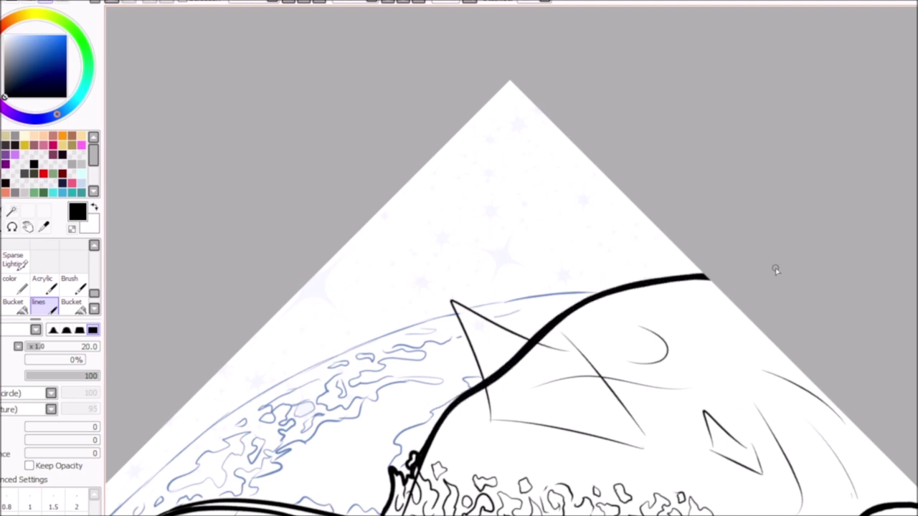
Thicken the outline of the hat brim's lower point and the ruffle beside the shoulder
{"action": "key", "text": "Home"}
{"action": "key", "text": "minus"}
{"action": "key", "text": "minus"}
{"action": "key", "text": "minus"}
{"action": "key", "text": "plus"}
{"action": "key", "text": "plus"}
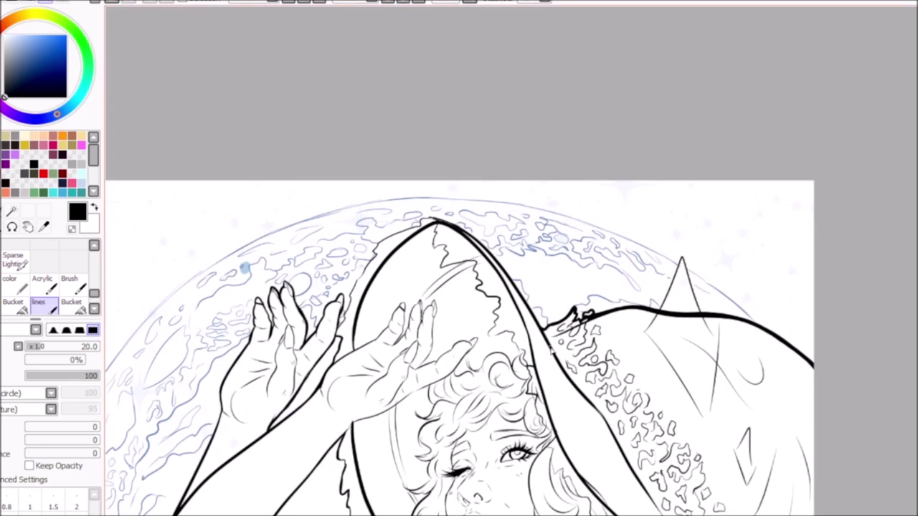
{"action": "key", "text": "minus"}
{"action": "scroll", "coordinate": [459, 323], "scroll_direction": "down", "scroll_amount": 5}
{"action": "key", "text": "plus"}
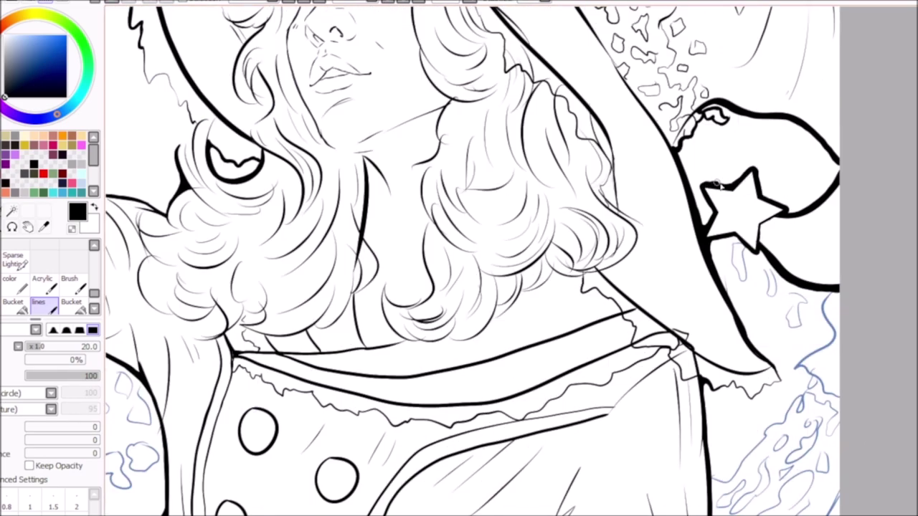
{"action": "key", "text": "e"}
{"action": "key", "text": "minus"}
{"action": "key", "text": "n"}
{"action": "key", "text": "Delete"}
{"action": "key", "text": "Delete"}
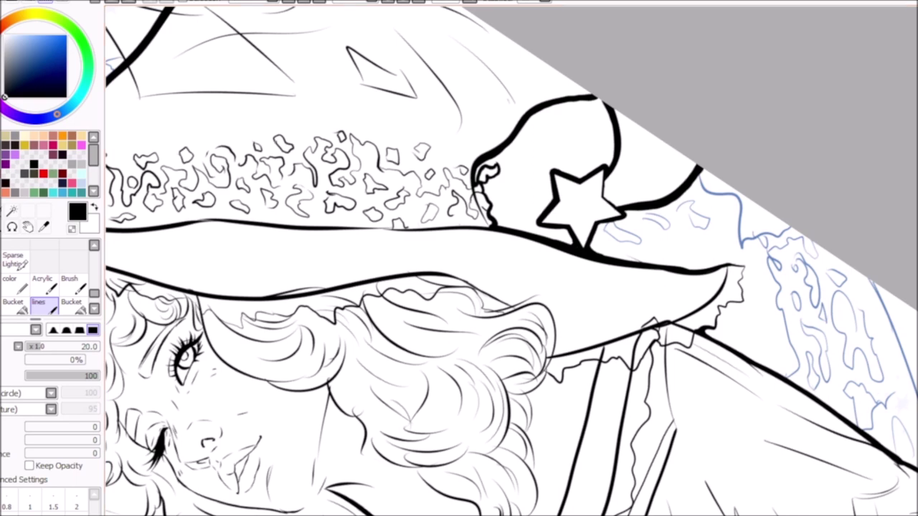
Erase the angular sketch marks on the hat crown
{"action": "key", "text": "e"}
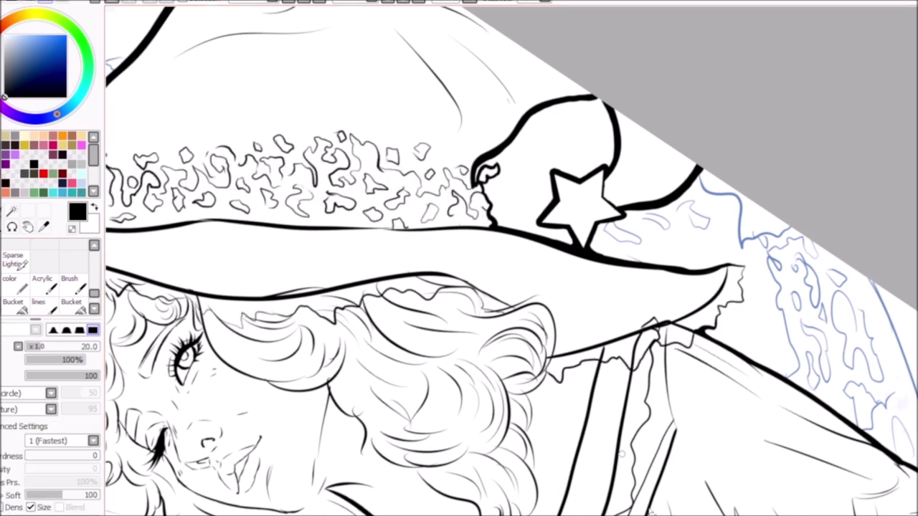
{"action": "key", "text": "Delete"}
{"action": "key", "text": "Delete"}
{"action": "key", "text": "n"}
{"action": "key", "text": "Home"}
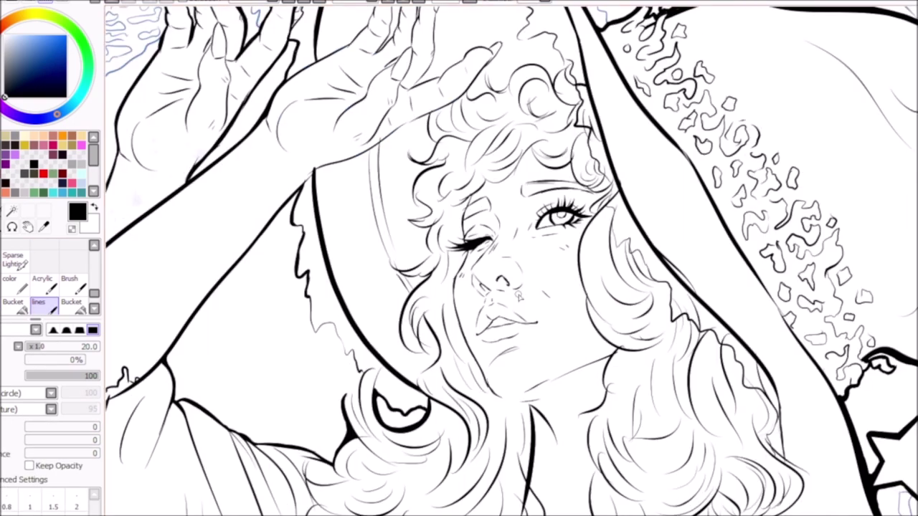
Erase the leftover diamond-shaped sketch marks on the lowered sleeve and in the gap below the raised sleeve
{"action": "key", "text": "e"}
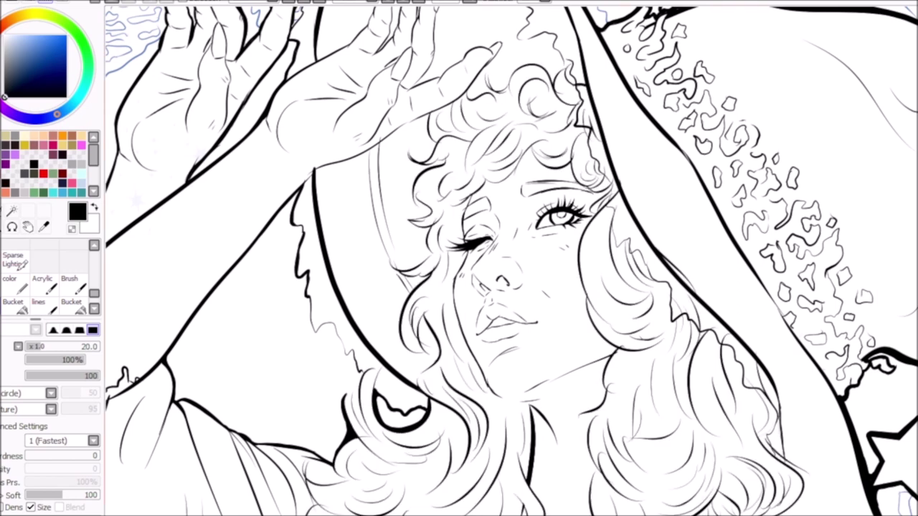
{"action": "scroll", "coordinate": [509, 258], "scroll_direction": "down", "scroll_amount": 10}
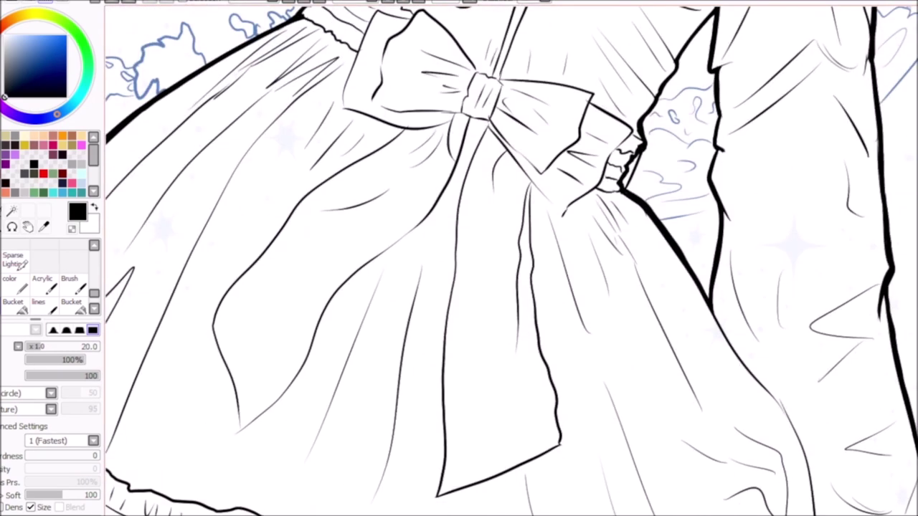
{"action": "scroll", "coordinate": [511, 261], "scroll_direction": "up", "scroll_amount": 5}
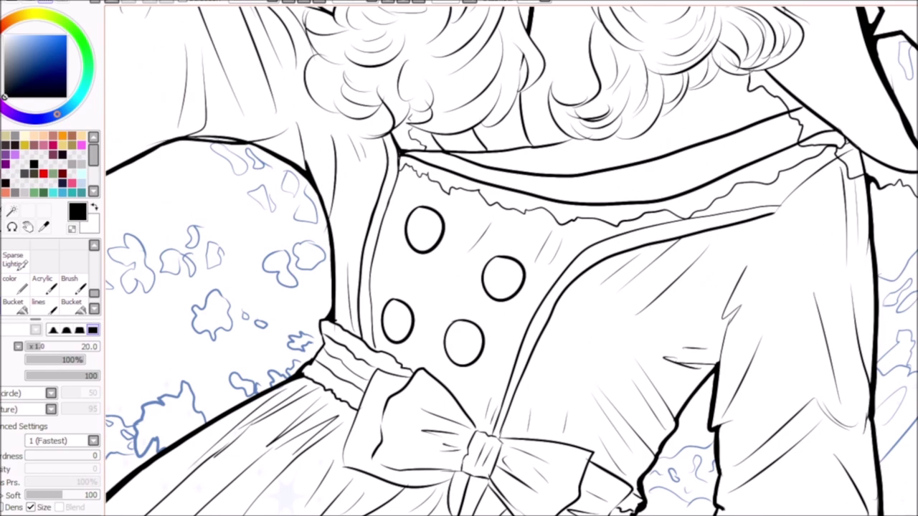
{"action": "scroll", "coordinate": [509, 261], "scroll_direction": "up", "scroll_amount": 5}
{"action": "scroll", "coordinate": [509, 261], "scroll_direction": "left", "scroll_amount": 5}
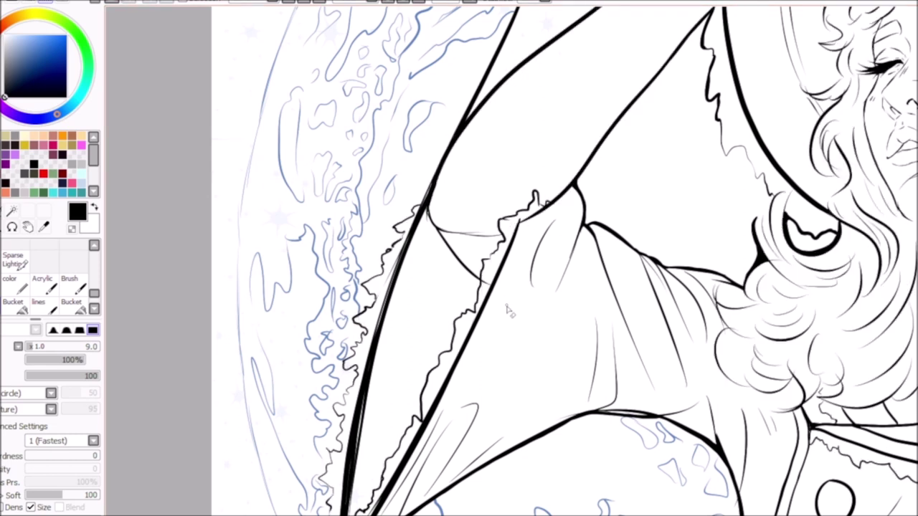
Paint slate-blue skin edges along the forehead curl and the cheek beside the hair with a size 20 brush
{"action": "key", "text": "minus"}
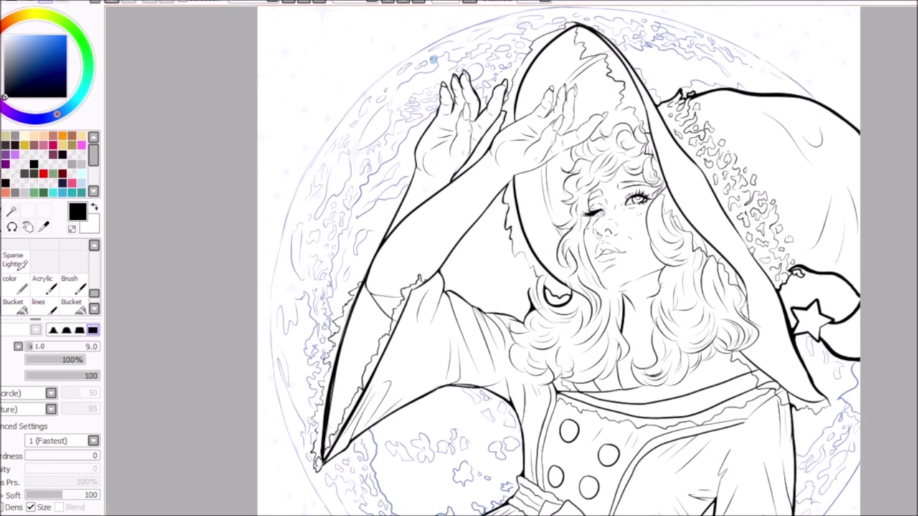
{"action": "left_click", "coordinate": [303, 6]}
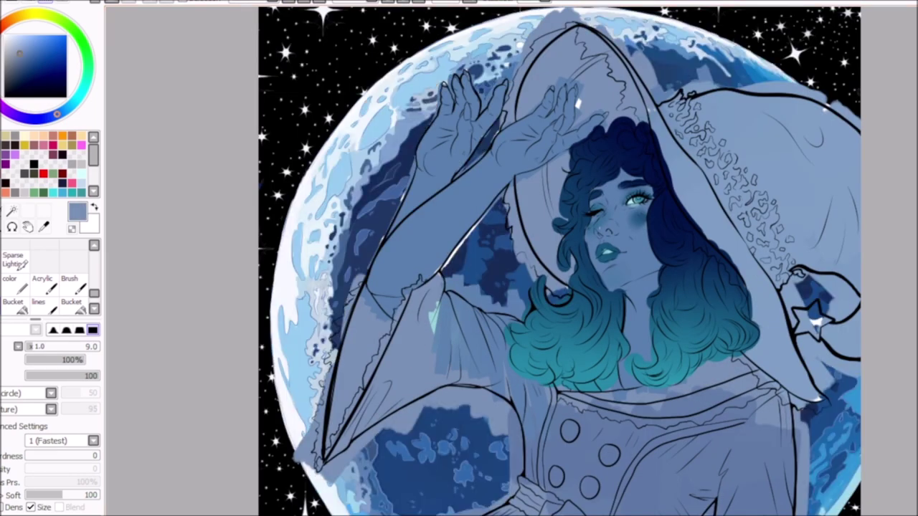
{"action": "left_click", "coordinate": [816, 322], "text": "alt"}
{"action": "key", "text": "n"}
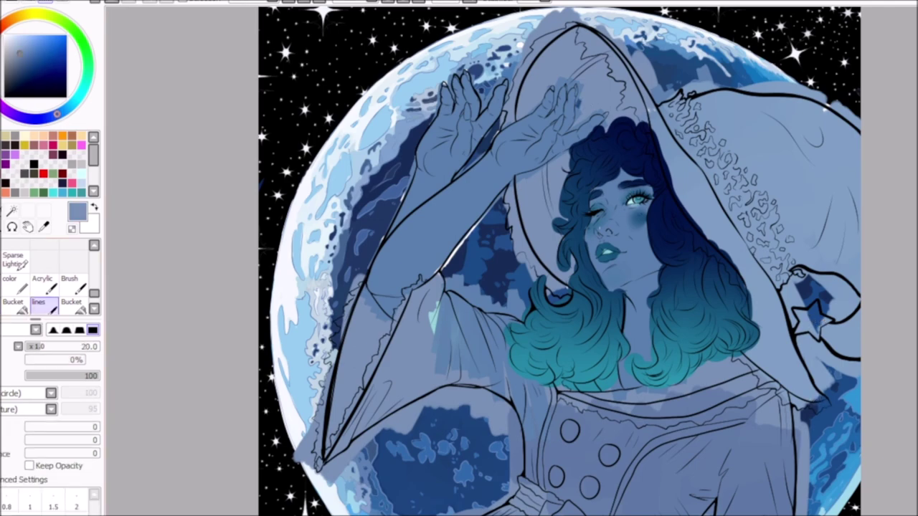
{"action": "scroll", "coordinate": [678, 324], "scroll_direction": "up", "scroll_amount": 2}
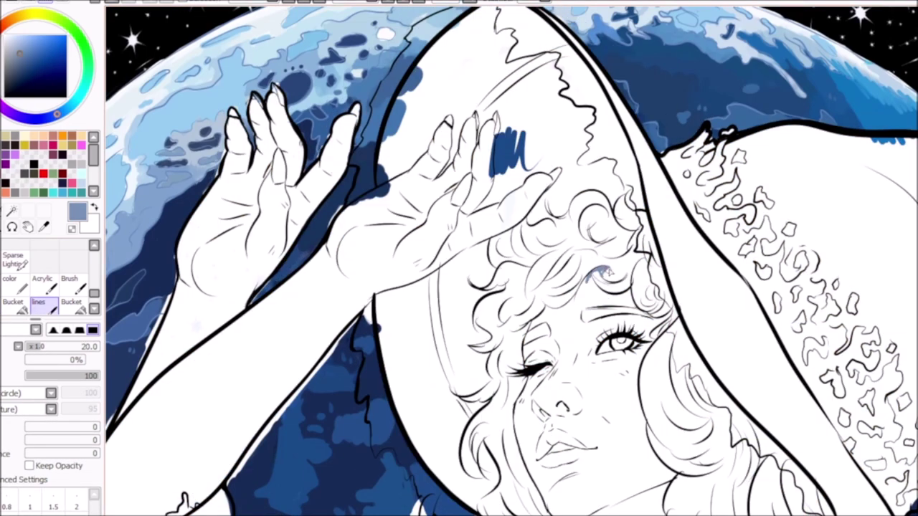
{"action": "mouse_move", "coordinate": [610, 281]}
{"action": "left_mouse_down"}
{"action": "mouse_move", "coordinate": [581, 296]}
{"action": "mouse_move", "coordinate": [658, 291]}
{"action": "left_mouse_up"}
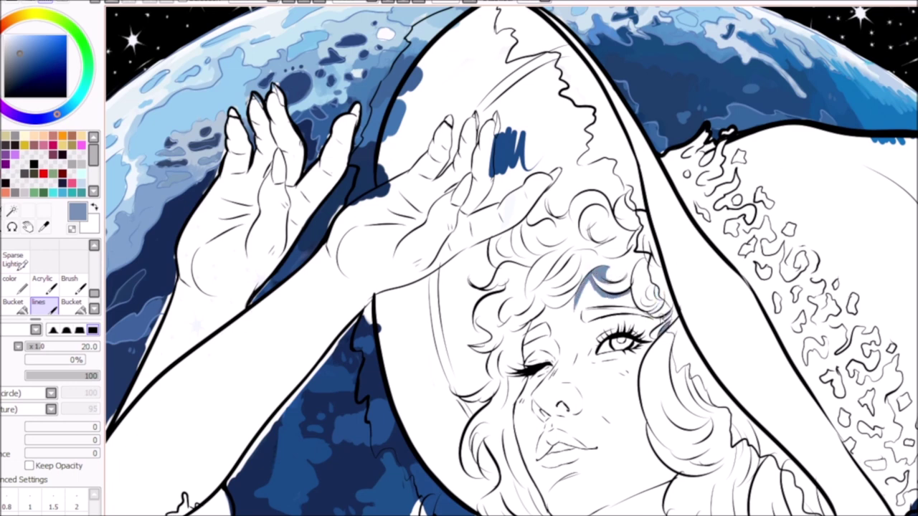
{"action": "mouse_move", "coordinate": [659, 306]}
{"action": "left_mouse_down"}
{"action": "mouse_move", "coordinate": [642, 388]}
{"action": "mouse_move", "coordinate": [650, 466]}
{"action": "mouse_move", "coordinate": [668, 512]}
{"action": "left_mouse_up"}
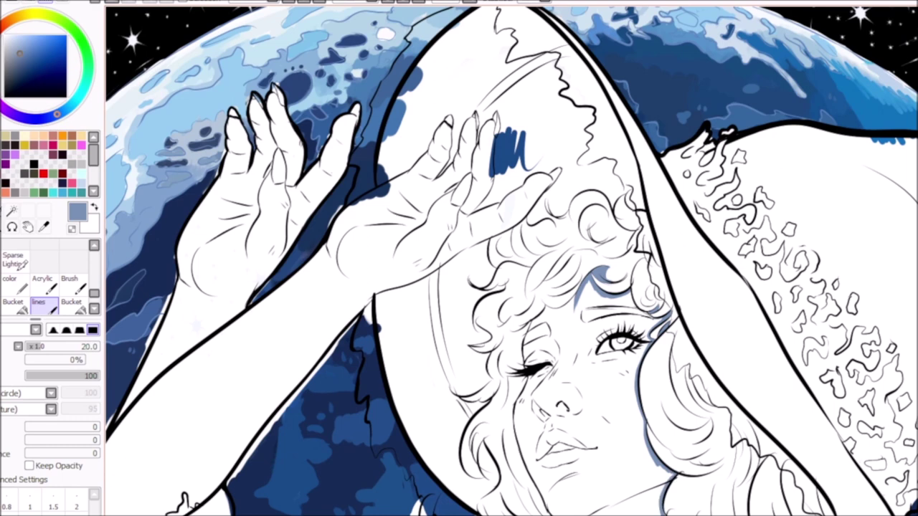
Paint slate-blue skin edges along the jaw, the neck and the hair locks above the collar
{"action": "scroll", "coordinate": [511, 262], "scroll_direction": "down", "scroll_amount": 3}
{"action": "scroll", "coordinate": [511, 261], "scroll_direction": "down", "scroll_amount": 1}
{"action": "left_click_drag", "start_coordinate": [597, 300], "coordinate": [586, 423]}
{"action": "left_click_drag", "start_coordinate": [540, 483], "coordinate": [574, 459]}
{"action": "mouse_move", "coordinate": [580, 502]}
{"action": "left_mouse_down"}
{"action": "mouse_move", "coordinate": [577, 480]}
{"action": "mouse_move", "coordinate": [613, 453]}
{"action": "mouse_move", "coordinate": [650, 446]}
{"action": "left_mouse_up"}
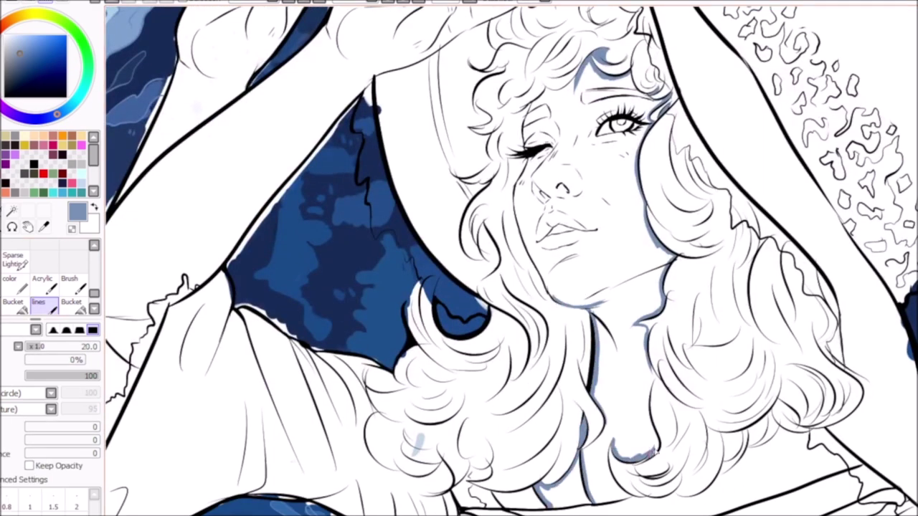
{"action": "left_click_drag", "start_coordinate": [654, 379], "coordinate": [654, 452]}
{"action": "left_click_drag", "start_coordinate": [606, 419], "coordinate": [590, 463]}
Paint the skin colour down the winking side of the face and beneath the forehead curls
{"action": "scroll", "coordinate": [589, 463], "scroll_direction": "up", "scroll_amount": 5}
{"action": "mouse_move", "coordinate": [545, 301]}
{"action": "left_mouse_down"}
{"action": "mouse_move", "coordinate": [522, 413]}
{"action": "mouse_move", "coordinate": [548, 496]}
{"action": "left_mouse_up"}
{"action": "mouse_move", "coordinate": [580, 286]}
{"action": "left_mouse_down"}
{"action": "mouse_move", "coordinate": [534, 324]}
{"action": "mouse_move", "coordinate": [527, 353]}
{"action": "left_mouse_up"}
{"action": "left_click_drag", "start_coordinate": [599, 274], "coordinate": [554, 319]}
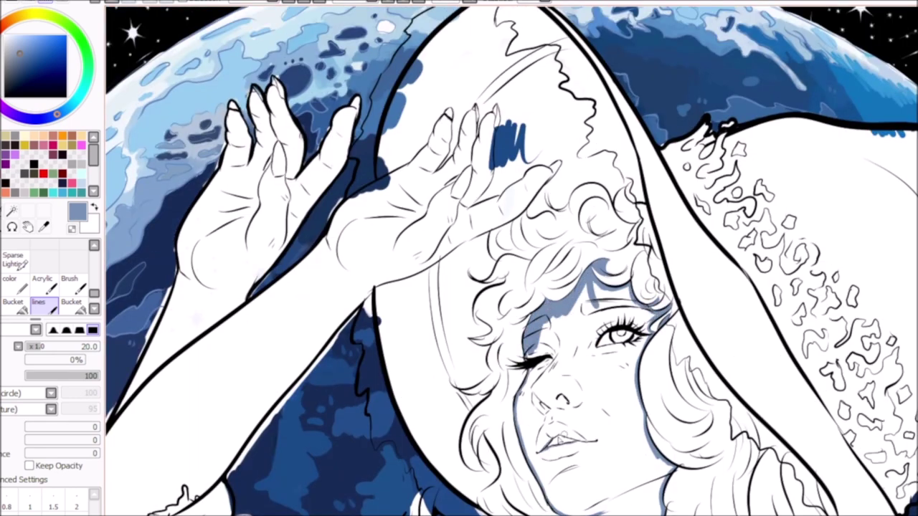
Outline the front hand's fingers, thumb and wrist underside in the slate-blue skin colour
{"action": "mouse_move", "coordinate": [493, 114]}
{"action": "left_mouse_down"}
{"action": "mouse_move", "coordinate": [469, 188]}
{"action": "mouse_move", "coordinate": [439, 195]}
{"action": "left_mouse_up"}
{"action": "left_click_drag", "start_coordinate": [479, 115], "coordinate": [456, 178]}
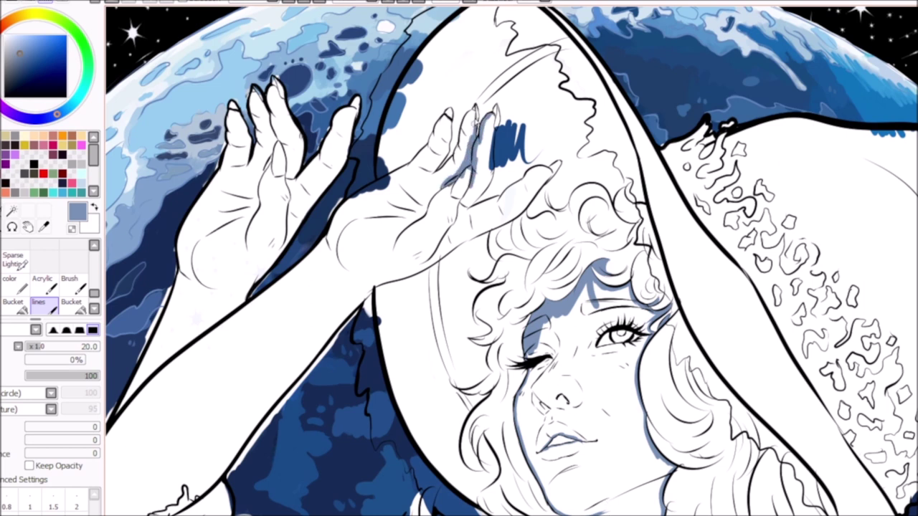
{"action": "left_click_drag", "start_coordinate": [489, 138], "coordinate": [483, 187]}
{"action": "left_click_drag", "start_coordinate": [493, 153], "coordinate": [468, 208]}
{"action": "left_click_drag", "start_coordinate": [552, 167], "coordinate": [462, 212]}
{"action": "left_click_drag", "start_coordinate": [387, 280], "coordinate": [348, 314]}
{"action": "left_click_drag", "start_coordinate": [450, 244], "coordinate": [378, 288]}
{"action": "left_click_drag", "start_coordinate": [509, 221], "coordinate": [423, 276]}
{"action": "left_click_drag", "start_coordinate": [552, 178], "coordinate": [473, 237]}
Paint the skin colour along the front hand's outer edge and the upper edge of its forearm
{"action": "mouse_move", "coordinate": [476, 106]}
{"action": "left_mouse_down"}
{"action": "mouse_move", "coordinate": [446, 172]}
{"action": "mouse_move", "coordinate": [336, 217]}
{"action": "left_mouse_up"}
{"action": "left_click_drag", "start_coordinate": [419, 160], "coordinate": [395, 178]}
{"action": "mouse_move", "coordinate": [444, 107]}
{"action": "left_mouse_down"}
{"action": "mouse_move", "coordinate": [452, 139]}
{"action": "mouse_move", "coordinate": [412, 168]}
{"action": "left_mouse_up"}
{"action": "left_click_drag", "start_coordinate": [341, 211], "coordinate": [247, 309]}
Line the rear hand's wrist, palm, fingers and thumb with the slate-blue skin colour
{"action": "left_click_drag", "start_coordinate": [276, 257], "coordinate": [235, 319]}
{"action": "mouse_move", "coordinate": [230, 104]}
{"action": "left_mouse_down"}
{"action": "mouse_move", "coordinate": [228, 131]}
{"action": "mouse_move", "coordinate": [180, 248]}
{"action": "left_mouse_up"}
{"action": "left_click_drag", "start_coordinate": [183, 240], "coordinate": [164, 323]}
{"action": "left_click_drag", "start_coordinate": [359, 96], "coordinate": [341, 165]}
{"action": "left_click_drag", "start_coordinate": [345, 164], "coordinate": [284, 251]}
{"action": "left_click_drag", "start_coordinate": [347, 107], "coordinate": [288, 188]}
{"action": "mouse_move", "coordinate": [301, 83]}
{"action": "left_mouse_down"}
{"action": "mouse_move", "coordinate": [279, 176]}
{"action": "mouse_move", "coordinate": [272, 132]}
{"action": "left_mouse_up"}
{"action": "left_click_drag", "start_coordinate": [258, 88], "coordinate": [251, 125]}
{"action": "left_click_drag", "start_coordinate": [281, 93], "coordinate": [259, 159]}
{"action": "left_click_drag", "start_coordinate": [293, 116], "coordinate": [281, 160]}
{"action": "left_click_drag", "start_coordinate": [267, 125], "coordinate": [247, 169]}
{"action": "left_click_drag", "start_coordinate": [253, 107], "coordinate": [237, 144]}
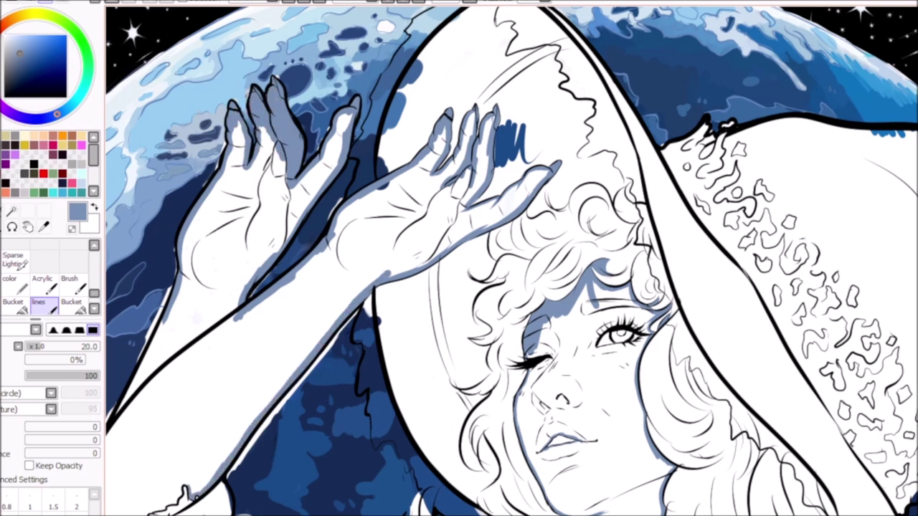
Close the forearm's skin edge and fill the face, neck, arms and hands with slate blue
{"action": "left_click_drag", "start_coordinate": [224, 474], "coordinate": [527, 475]}
{"action": "left_click", "coordinate": [545, 315]}
{"action": "left_click_drag", "start_coordinate": [646, 402], "coordinate": [344, 273]}
{"action": "left_click", "coordinate": [618, 374]}
{"action": "key", "text": "n"}
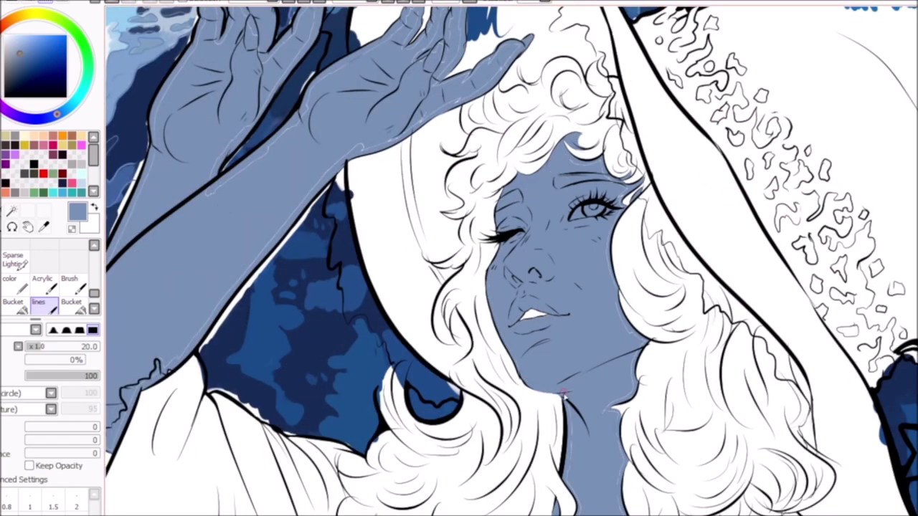
Paint over the white seams in the skin fill on the raised arms and colour the lowered hand
{"action": "left_click_drag", "start_coordinate": [630, 336], "coordinate": [630, 471]}
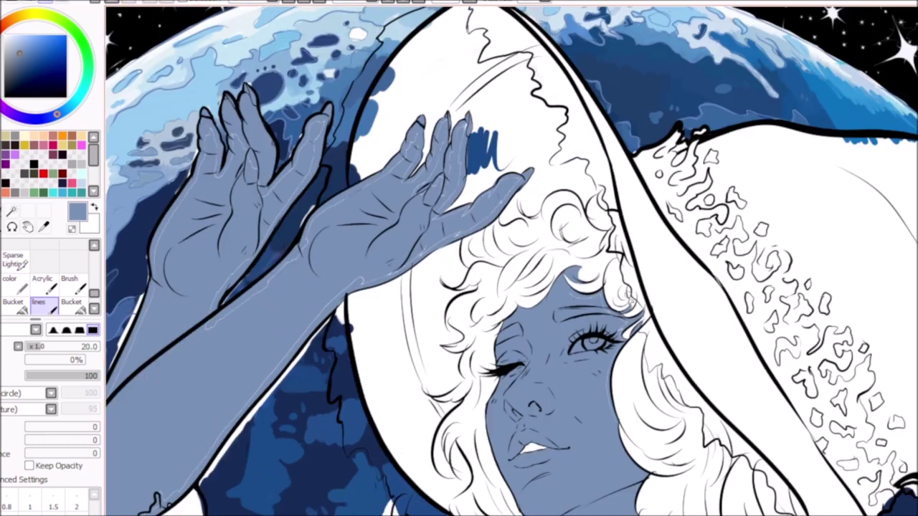
{"action": "left_click_drag", "start_coordinate": [179, 214], "coordinate": [412, 214]}
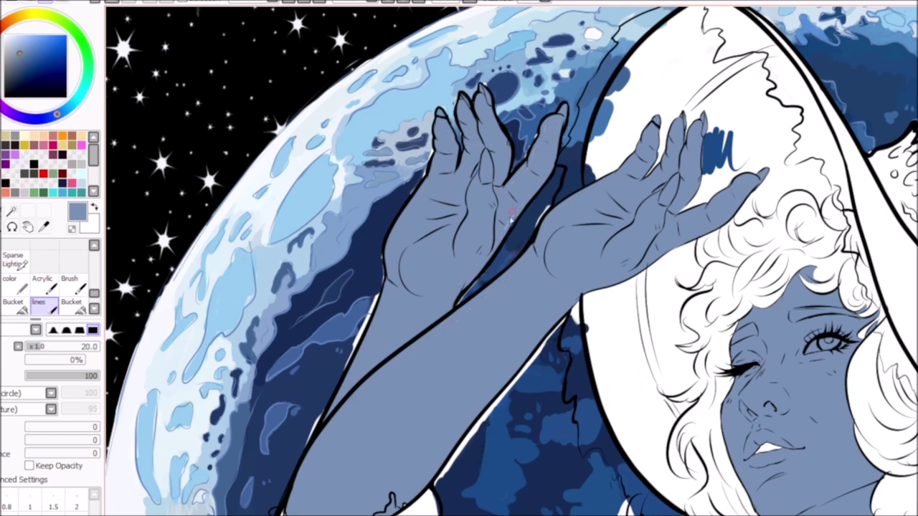
{"action": "scroll", "coordinate": [536, 183], "scroll_direction": "down", "scroll_amount": 5}
{"action": "scroll", "coordinate": [537, 182], "scroll_direction": "up", "scroll_amount": 5}
{"action": "left_click_drag", "start_coordinate": [502, 430], "coordinate": [502, 122]}
{"action": "mouse_move", "coordinate": [789, 416]}
{"action": "left_mouse_down"}
{"action": "mouse_move", "coordinate": [803, 430]}
{"action": "mouse_move", "coordinate": [840, 438]}
{"action": "mouse_move", "coordinate": [846, 452]}
{"action": "left_mouse_up"}
{"action": "scroll", "coordinate": [846, 451], "scroll_direction": "down", "scroll_amount": 5}
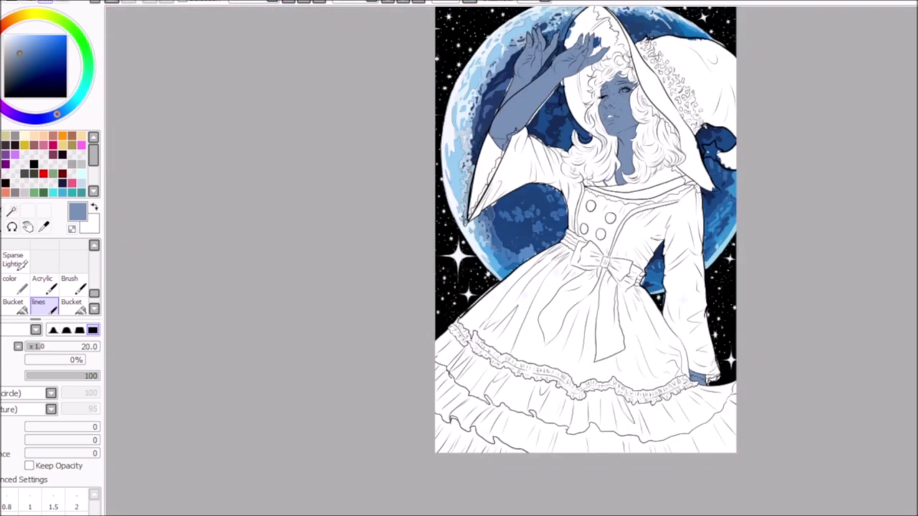
Paint dark slate-blue hair edges beside the cheek, under the hat brim and around the outer curl
{"action": "scroll", "coordinate": [617, 129], "scroll_direction": "up", "scroll_amount": 3}
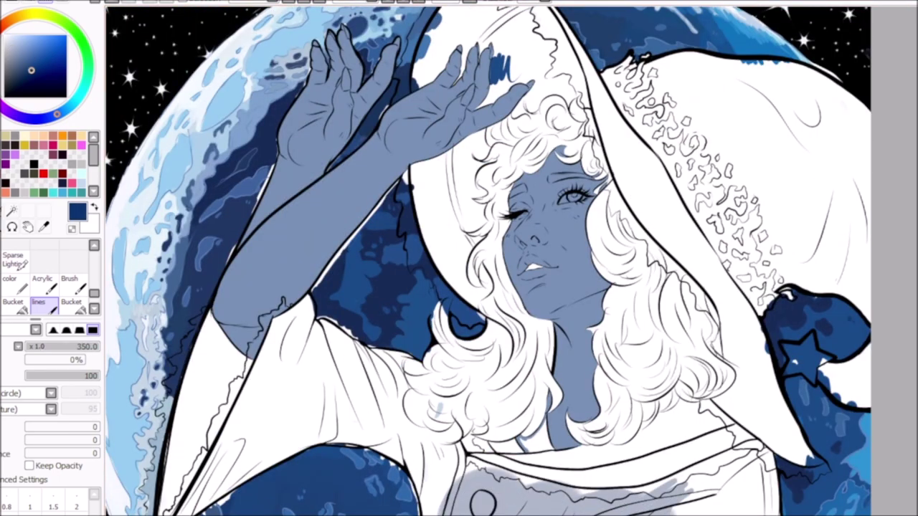
{"action": "scroll", "coordinate": [502, 299], "scroll_direction": "up", "scroll_amount": 3}
{"action": "left_click_drag", "start_coordinate": [552, 193], "coordinate": [550, 260]}
{"action": "scroll", "coordinate": [551, 259], "scroll_direction": "up", "scroll_amount": 2}
{"action": "mouse_move", "coordinate": [523, 216]}
{"action": "left_mouse_down"}
{"action": "mouse_move", "coordinate": [552, 201]}
{"action": "mouse_move", "coordinate": [509, 344]}
{"action": "mouse_move", "coordinate": [548, 416]}
{"action": "left_mouse_up"}
{"action": "scroll", "coordinate": [549, 416], "scroll_direction": "down", "scroll_amount": 1}
{"action": "scroll", "coordinate": [548, 416], "scroll_direction": "down", "scroll_amount": 5}
{"action": "mouse_move", "coordinate": [789, 258]}
{"action": "left_mouse_down"}
{"action": "mouse_move", "coordinate": [800, 314]}
{"action": "mouse_move", "coordinate": [831, 391]}
{"action": "mouse_move", "coordinate": [828, 412]}
{"action": "mouse_move", "coordinate": [702, 436]}
{"action": "mouse_move", "coordinate": [746, 460]}
{"action": "mouse_move", "coordinate": [818, 437]}
{"action": "left_mouse_up"}
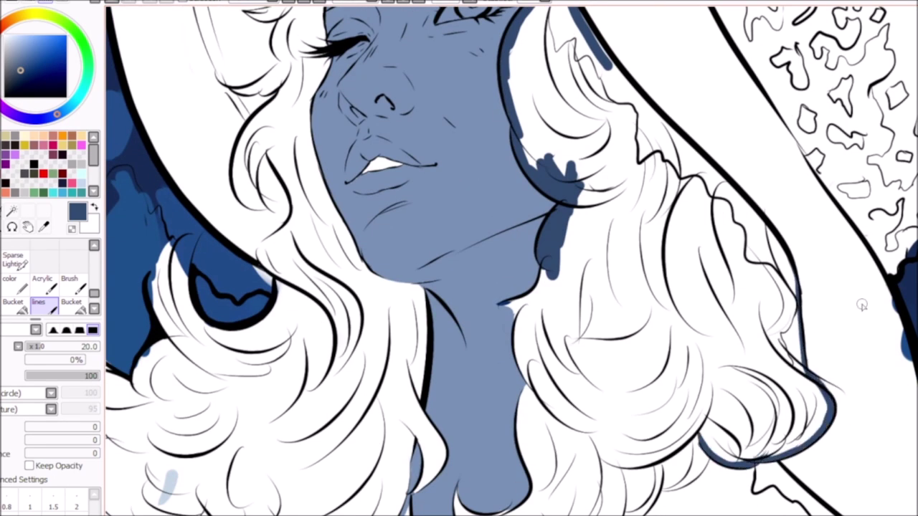
Extend the dark slate-blue hair edge along the bottom curls from the outer lock to the neck
{"action": "left_click_drag", "start_coordinate": [781, 349], "coordinate": [848, 403]}
{"action": "left_click_drag", "start_coordinate": [778, 343], "coordinate": [825, 427]}
{"action": "mouse_move", "coordinate": [667, 495]}
{"action": "left_mouse_down"}
{"action": "mouse_move", "coordinate": [710, 439]}
{"action": "mouse_move", "coordinate": [652, 459]}
{"action": "left_mouse_up"}
{"action": "mouse_move", "coordinate": [621, 511]}
{"action": "left_mouse_down"}
{"action": "mouse_move", "coordinate": [653, 475]}
{"action": "mouse_move", "coordinate": [683, 468]}
{"action": "left_mouse_up"}
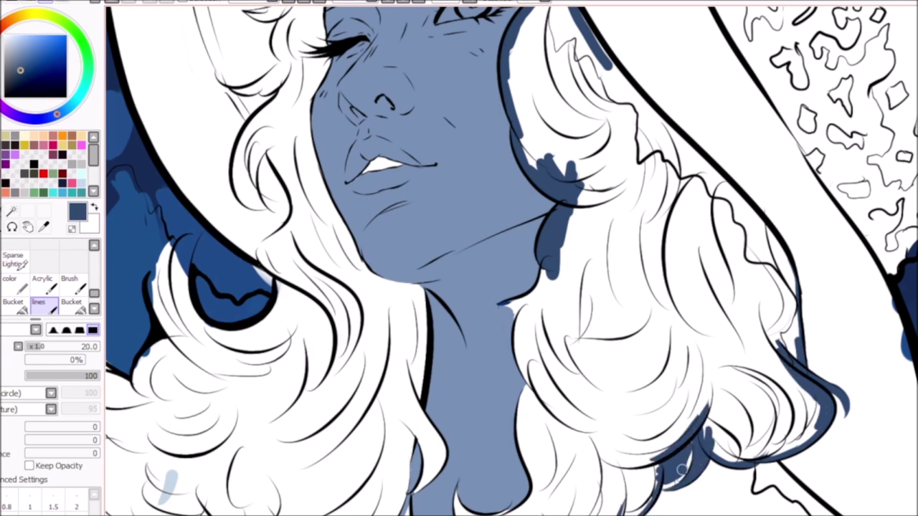
{"action": "scroll", "coordinate": [661, 394], "scroll_direction": "down", "scroll_amount": 5}
{"action": "scroll", "coordinate": [521, 448], "scroll_direction": "up", "scroll_amount": 5}
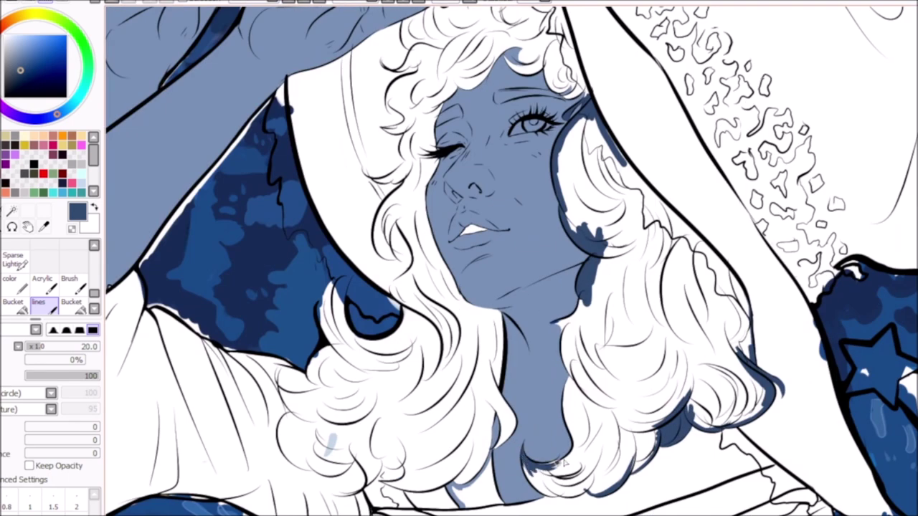
{"action": "left_click_drag", "start_coordinate": [577, 383], "coordinate": [584, 462]}
{"action": "mouse_move", "coordinate": [552, 319]}
{"action": "left_mouse_down"}
{"action": "mouse_move", "coordinate": [574, 322]}
{"action": "mouse_move", "coordinate": [570, 384]}
{"action": "mouse_move", "coordinate": [531, 480]}
{"action": "mouse_move", "coordinate": [595, 495]}
{"action": "left_mouse_up"}
{"action": "left_click_drag", "start_coordinate": [631, 469], "coordinate": [656, 438]}
Edge the temple, crown and winking-side curls in dark slate blue, undoing one stray stroke
{"action": "scroll", "coordinate": [511, 261], "scroll_direction": "up", "scroll_amount": 5}
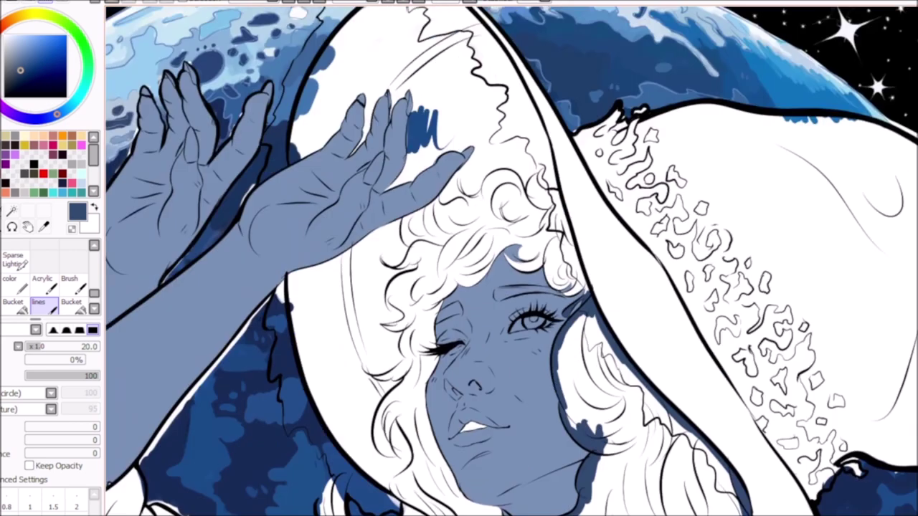
{"action": "left_click_drag", "start_coordinate": [537, 284], "coordinate": [567, 345]}
{"action": "left_click_drag", "start_coordinate": [560, 310], "coordinate": [587, 398]}
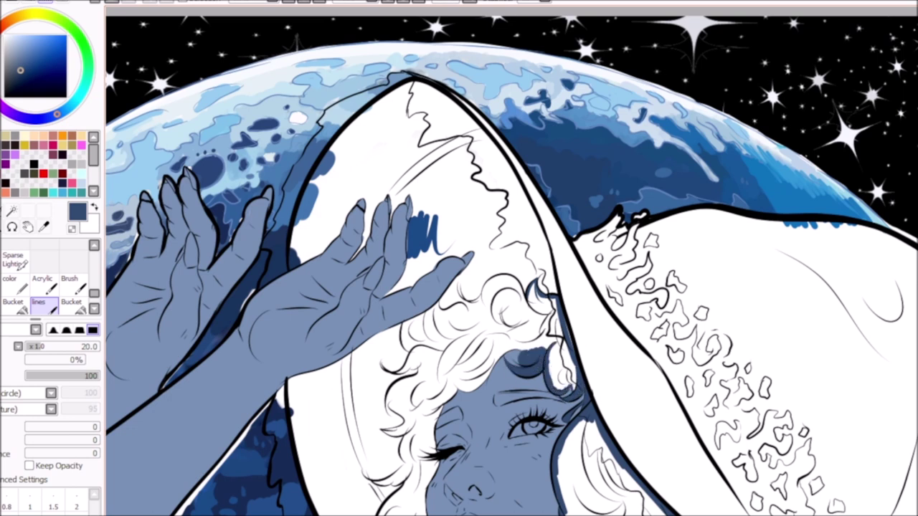
{"action": "mouse_move", "coordinate": [460, 289]}
{"action": "left_mouse_down"}
{"action": "mouse_move", "coordinate": [515, 277]}
{"action": "mouse_move", "coordinate": [552, 307]}
{"action": "left_mouse_up"}
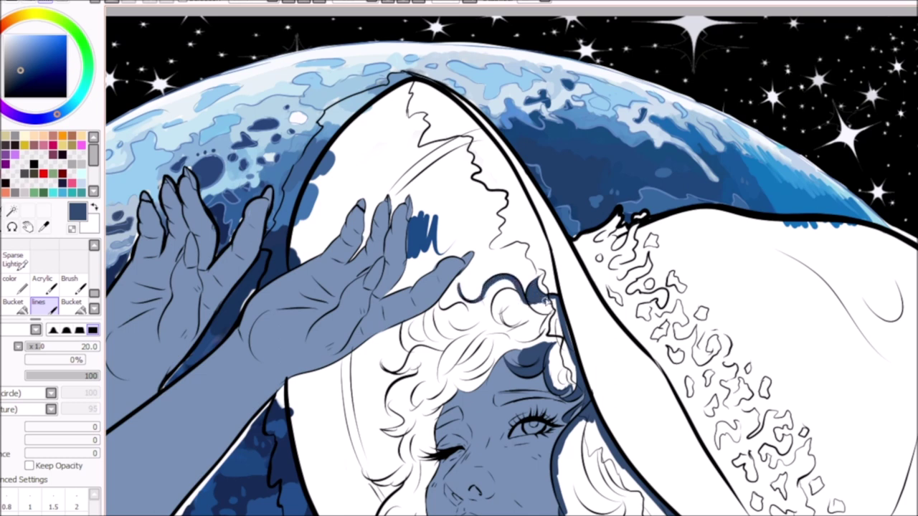
{"action": "mouse_move", "coordinate": [470, 300]}
{"action": "left_mouse_down"}
{"action": "mouse_move", "coordinate": [436, 303]}
{"action": "mouse_move", "coordinate": [420, 368]}
{"action": "mouse_move", "coordinate": [463, 352]}
{"action": "mouse_move", "coordinate": [409, 436]}
{"action": "left_mouse_up"}
{"action": "key", "text": "ctrl+z"}
{"action": "left_click_drag", "start_coordinate": [403, 382], "coordinate": [425, 430]}
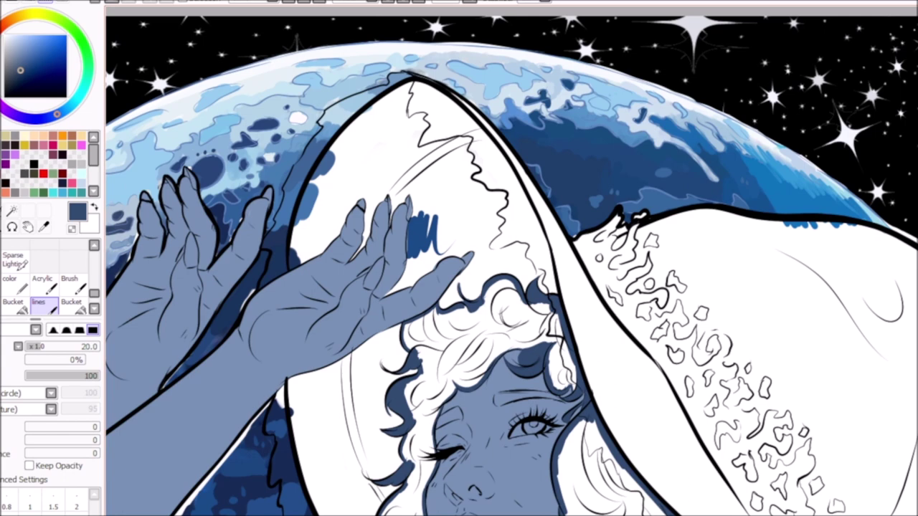
Close the hair edge along the lower locks and neck, and fill all the hair with dark slate blue
{"action": "scroll", "coordinate": [511, 261], "scroll_direction": "down", "scroll_amount": 5}
{"action": "mouse_move", "coordinate": [328, 370]}
{"action": "left_mouse_down"}
{"action": "mouse_move", "coordinate": [345, 426]}
{"action": "mouse_move", "coordinate": [315, 472]}
{"action": "mouse_move", "coordinate": [278, 470]}
{"action": "mouse_move", "coordinate": [315, 488]}
{"action": "mouse_move", "coordinate": [295, 489]}
{"action": "mouse_move", "coordinate": [285, 511]}
{"action": "left_mouse_up"}
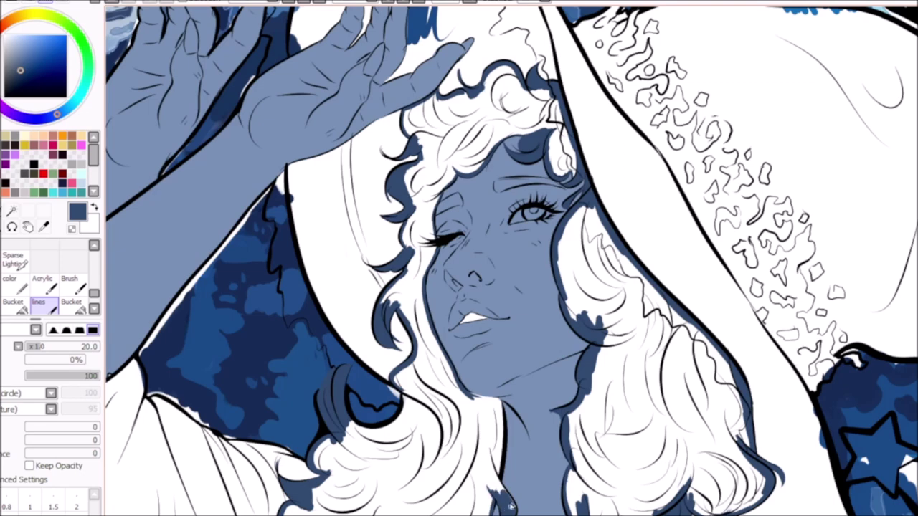
{"action": "left_click_drag", "start_coordinate": [511, 504], "coordinate": [487, 467]}
{"action": "left_click", "coordinate": [71, 302]}
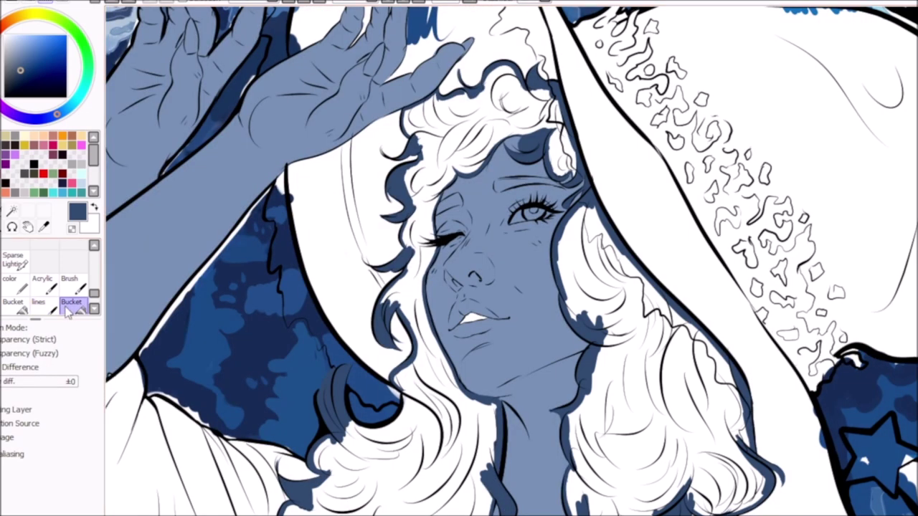
{"action": "left_click", "coordinate": [406, 179]}
{"action": "left_click", "coordinate": [44, 307]}
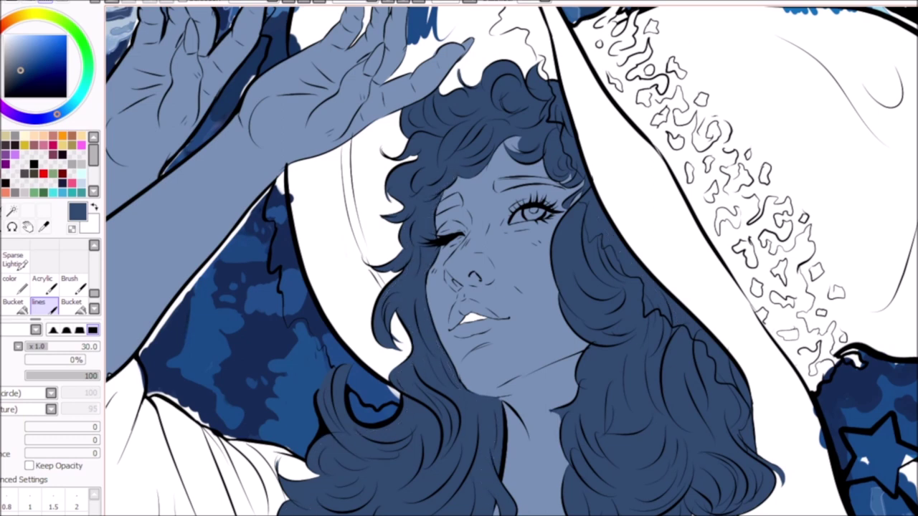
Colour the open eye with a pale eye white and blue iris, and fill both eyebrows with dark blue
{"action": "left_click", "coordinate": [530, 213], "text": "alt"}
{"action": "left_click", "coordinate": [307, 3]}
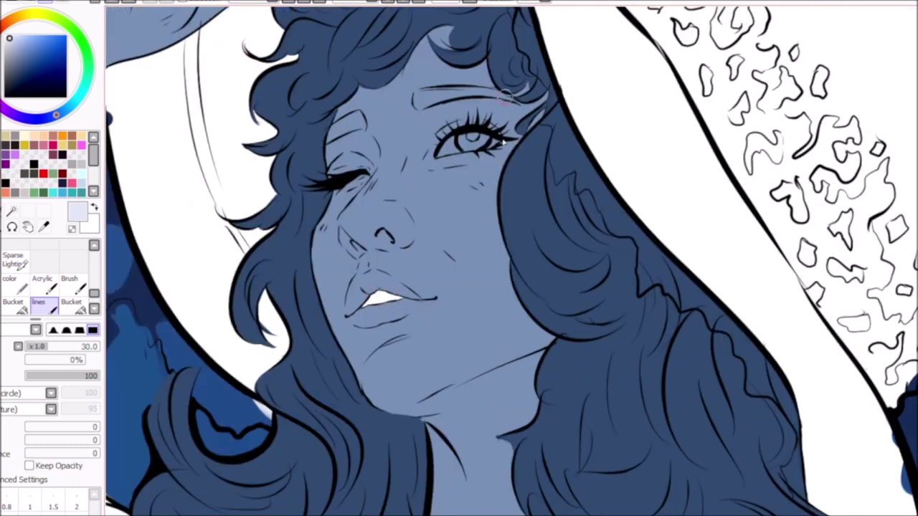
{"action": "left_click_drag", "start_coordinate": [439, 147], "coordinate": [474, 143]}
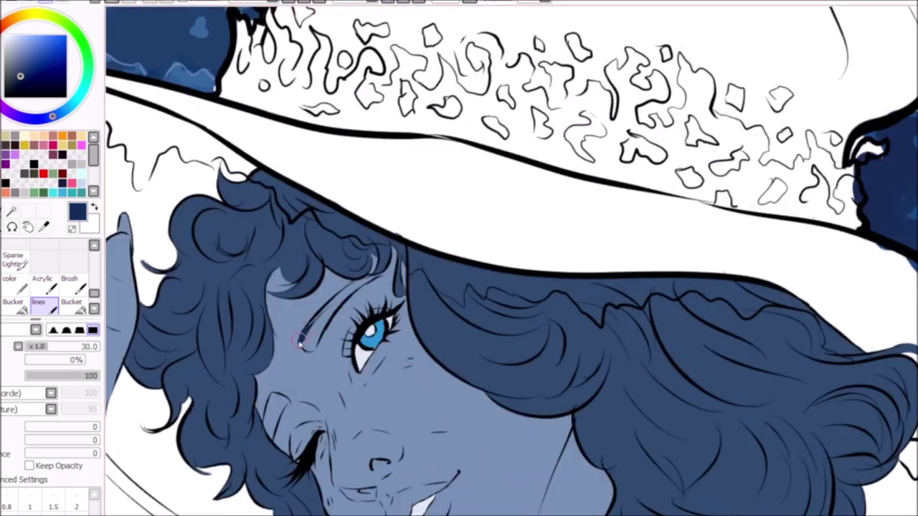
{"action": "mouse_move", "coordinate": [301, 345]}
{"action": "left_mouse_down"}
{"action": "mouse_move", "coordinate": [357, 281]}
{"action": "mouse_move", "coordinate": [315, 335]}
{"action": "mouse_move", "coordinate": [364, 284]}
{"action": "left_mouse_up"}
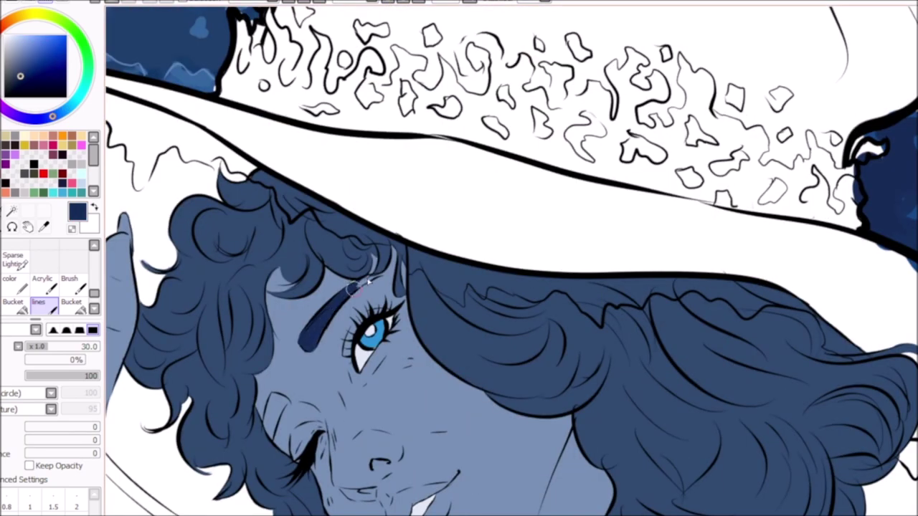
{"action": "left_click_drag", "start_coordinate": [265, 436], "coordinate": [271, 406]}
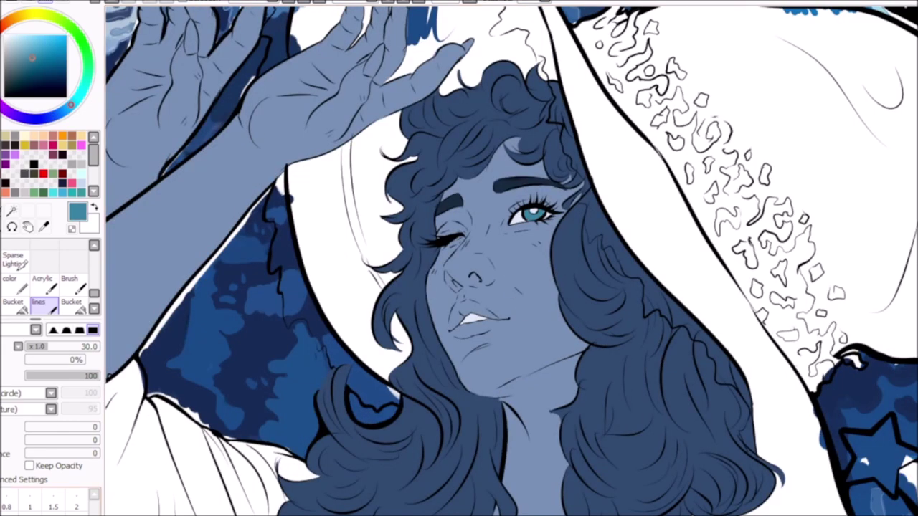
Shade the lower hair and fringe with soft teal using a size 500 brush with Keep Opacity on
{"action": "left_click_drag", "start_coordinate": [309, 502], "coordinate": [402, 373]}
{"action": "left_click_drag", "start_coordinate": [602, 502], "coordinate": [767, 459]}
{"action": "mouse_move", "coordinate": [401, 144]}
{"action": "left_mouse_down"}
{"action": "mouse_move", "coordinate": [473, 122]}
{"action": "mouse_move", "coordinate": [559, 165]}
{"action": "left_mouse_up"}
{"action": "mouse_move", "coordinate": [301, 488]}
{"action": "left_mouse_down"}
{"action": "mouse_move", "coordinate": [502, 401]}
{"action": "mouse_move", "coordinate": [563, 513]}
{"action": "left_mouse_up"}
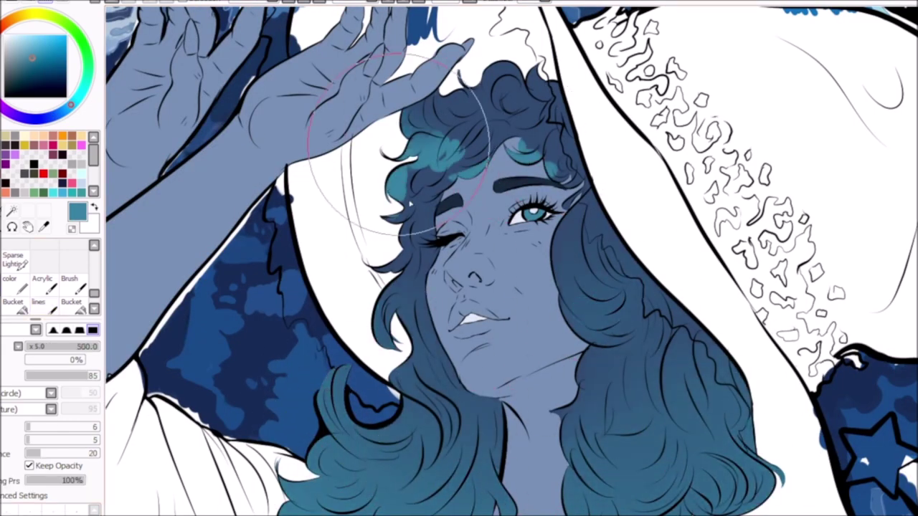
Shade the hair's crown and the locks beside the face with dark navy, undoing the last strokes
{"action": "scroll", "coordinate": [654, 352], "scroll_direction": "down", "scroll_amount": 5}
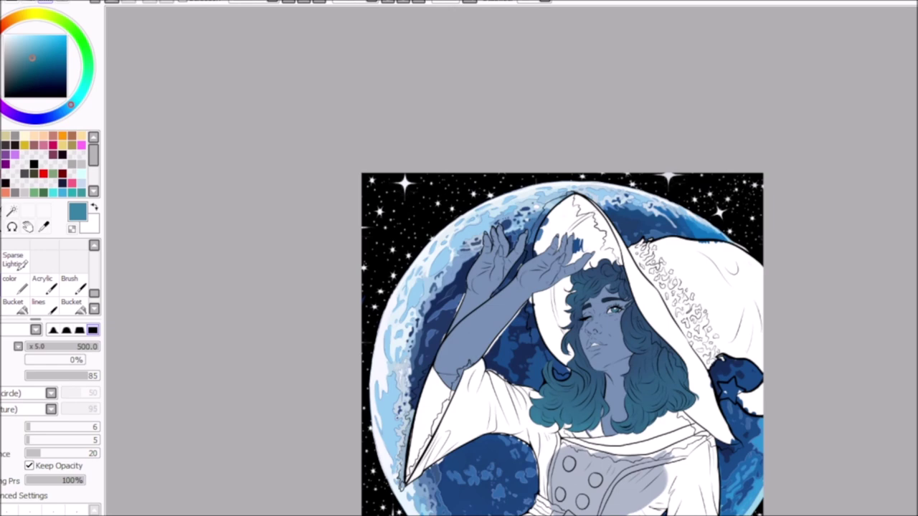
{"action": "left_click", "coordinate": [608, 305], "text": "alt"}
{"action": "key", "text": "b"}
{"action": "mouse_move", "coordinate": [592, 341]}
{"action": "left_mouse_down"}
{"action": "mouse_move", "coordinate": [587, 423]}
{"action": "mouse_move", "coordinate": [588, 277]}
{"action": "left_mouse_up"}
{"action": "key", "text": "n"}
{"action": "left_click_drag", "start_coordinate": [667, 359], "coordinate": [627, 323]}
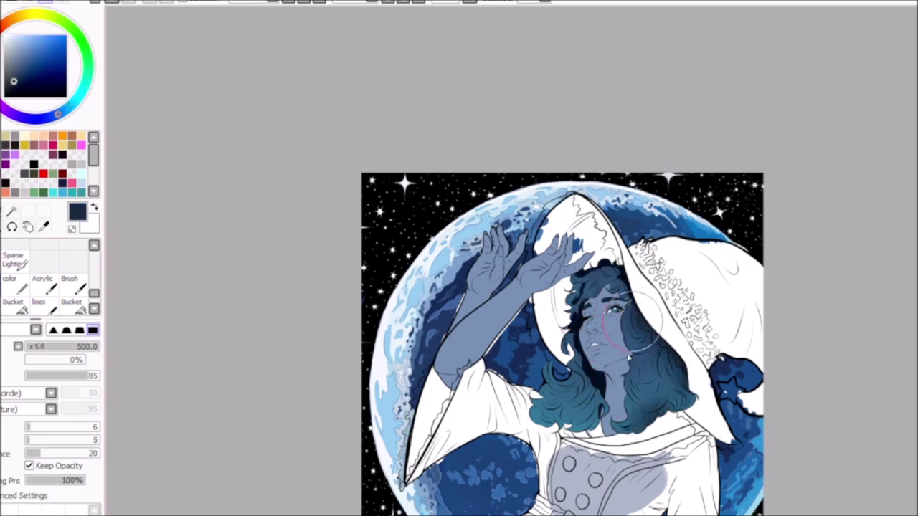
{"action": "key", "text": "ctrl+z"}
{"action": "key", "text": "ctrl+z"}
{"action": "key", "text": "ctrl+z"}
{"action": "key", "text": "ctrl+z"}
Sample teal from the hair ends and blend it through the lower curls on both sides
{"action": "left_click", "coordinate": [554, 396], "text": "alt"}
{"action": "key", "text": "b"}
{"action": "left_click_drag", "start_coordinate": [554, 397], "coordinate": [574, 366]}
{"action": "key", "text": "n"}
{"action": "left_click_drag", "start_coordinate": [681, 373], "coordinate": [649, 413]}
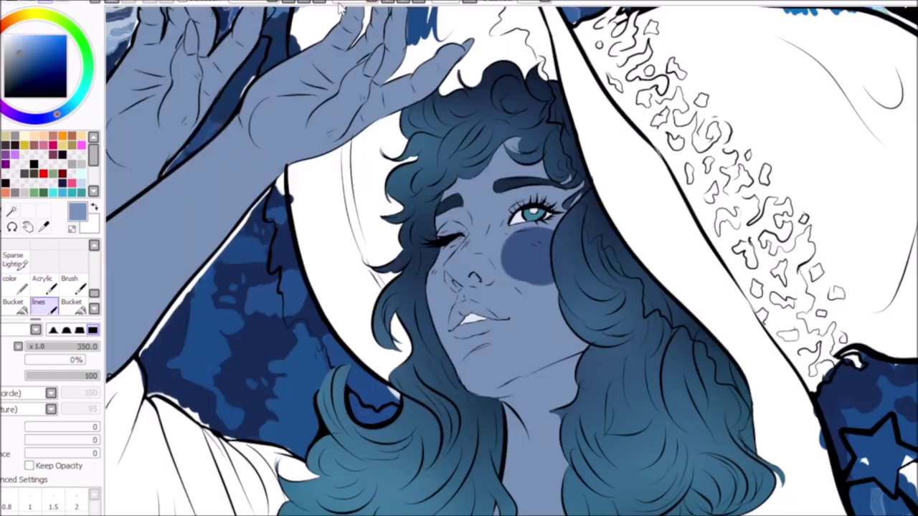
Paint darker blue shadows on the cheek, nose, chin and neck, soften them with a size 120 brush, and undo the last stroke
{"action": "left_click_drag", "start_coordinate": [516, 244], "coordinate": [548, 277]}
{"action": "left_click_drag", "start_coordinate": [430, 261], "coordinate": [476, 362]}
{"action": "mouse_move", "coordinate": [470, 241]}
{"action": "left_mouse_down"}
{"action": "mouse_move", "coordinate": [561, 214]}
{"action": "mouse_move", "coordinate": [502, 165]}
{"action": "mouse_move", "coordinate": [455, 287]}
{"action": "mouse_move", "coordinate": [459, 301]}
{"action": "left_mouse_up"}
{"action": "mouse_move", "coordinate": [486, 247]}
{"action": "left_mouse_down"}
{"action": "mouse_move", "coordinate": [559, 289]}
{"action": "mouse_move", "coordinate": [535, 382]}
{"action": "mouse_move", "coordinate": [557, 377]}
{"action": "mouse_move", "coordinate": [502, 426]}
{"action": "mouse_move", "coordinate": [473, 402]}
{"action": "left_mouse_up"}
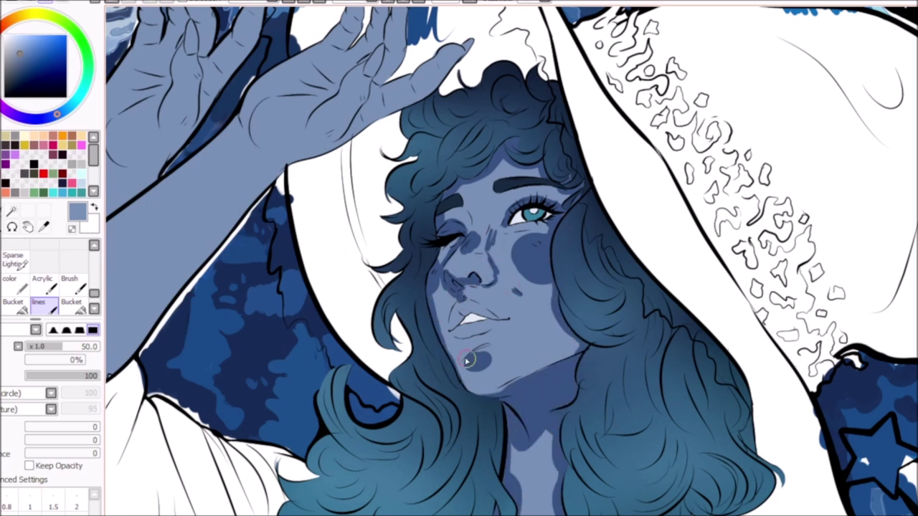
{"action": "key", "text": "b"}
{"action": "mouse_move", "coordinate": [459, 344]}
{"action": "left_mouse_down"}
{"action": "mouse_move", "coordinate": [473, 373]}
{"action": "mouse_move", "coordinate": [545, 330]}
{"action": "mouse_move", "coordinate": [488, 237]}
{"action": "mouse_move", "coordinate": [559, 193]}
{"action": "mouse_move", "coordinate": [474, 230]}
{"action": "left_mouse_up"}
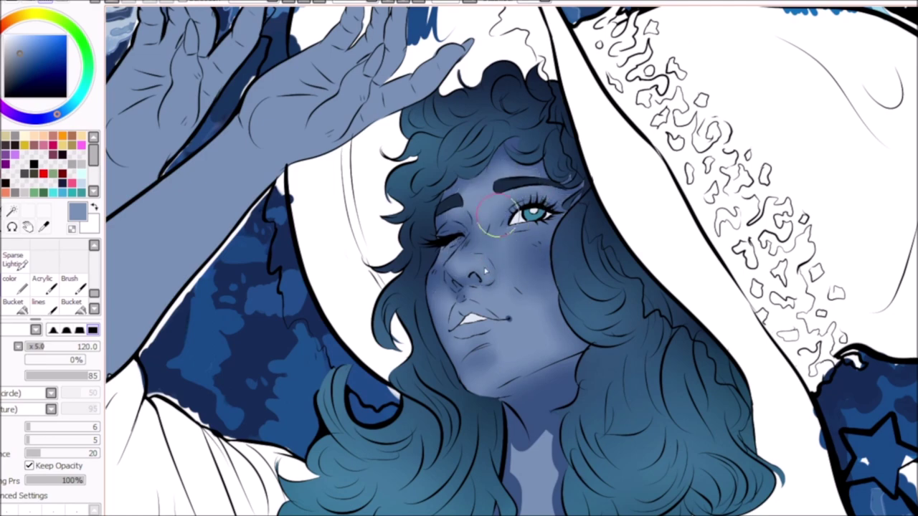
{"action": "key", "text": "ctrl+z"}
Fill both lips with dark blue using the size 50 lines brush
{"action": "scroll", "coordinate": [650, 345], "scroll_direction": "down", "scroll_amount": 5}
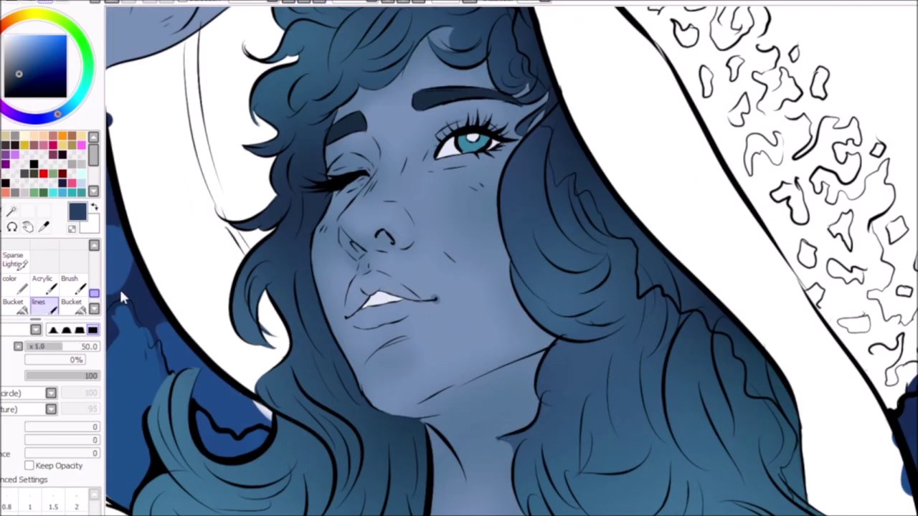
{"action": "left_click_drag", "start_coordinate": [355, 285], "coordinate": [370, 305]}
{"action": "left_click_drag", "start_coordinate": [376, 274], "coordinate": [359, 287]}
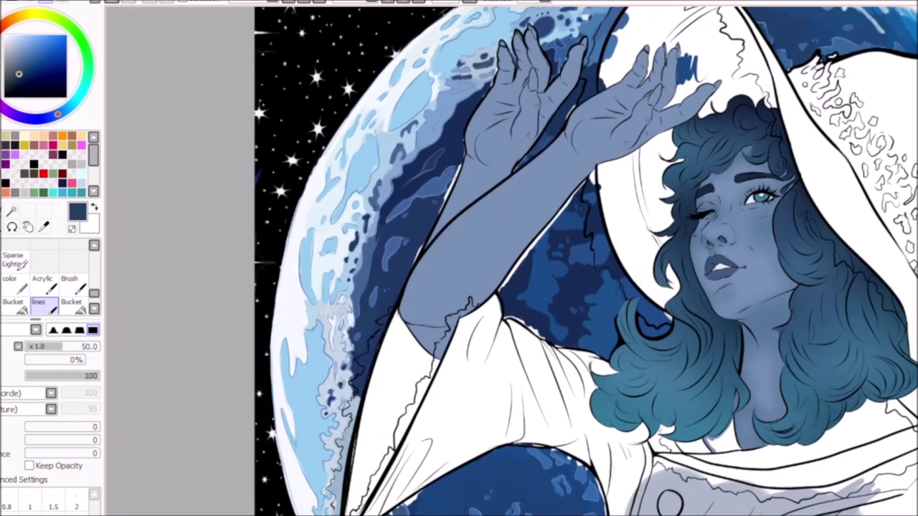
Sample the pale grey-blue and block it in on the bodice, around the collar and along the raised sleeve's edges
{"action": "left_click", "coordinate": [659, 425], "text": "alt"}
{"action": "left_click_drag", "start_coordinate": [659, 426], "coordinate": [724, 477]}
{"action": "mouse_move", "coordinate": [718, 420]}
{"action": "left_mouse_down"}
{"action": "mouse_move", "coordinate": [882, 409]}
{"action": "mouse_move", "coordinate": [793, 412]}
{"action": "left_mouse_up"}
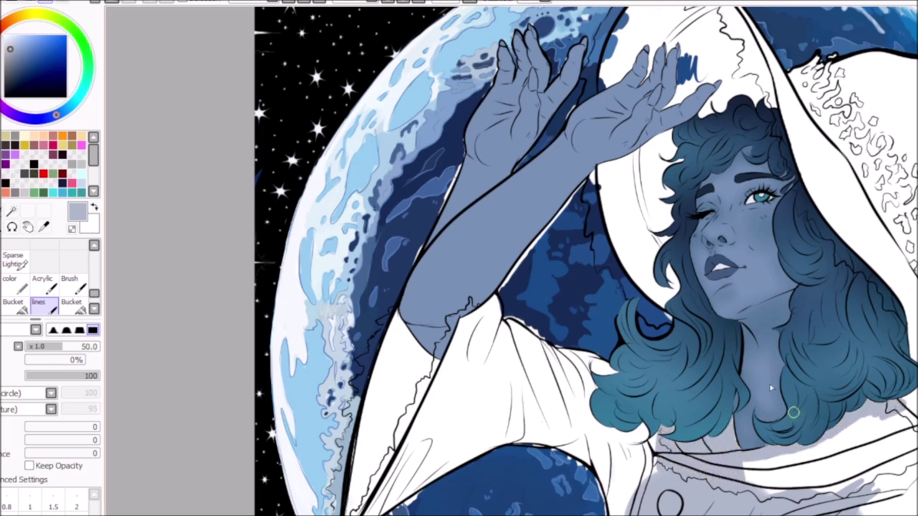
{"action": "mouse_move", "coordinate": [495, 300]}
{"action": "left_mouse_down"}
{"action": "mouse_move", "coordinate": [377, 495]}
{"action": "mouse_move", "coordinate": [459, 451]}
{"action": "mouse_move", "coordinate": [588, 441]}
{"action": "mouse_move", "coordinate": [609, 502]}
{"action": "left_mouse_up"}
{"action": "mouse_move", "coordinate": [492, 304]}
{"action": "left_mouse_down"}
{"action": "mouse_move", "coordinate": [595, 362]}
{"action": "mouse_move", "coordinate": [659, 452]}
{"action": "left_mouse_up"}
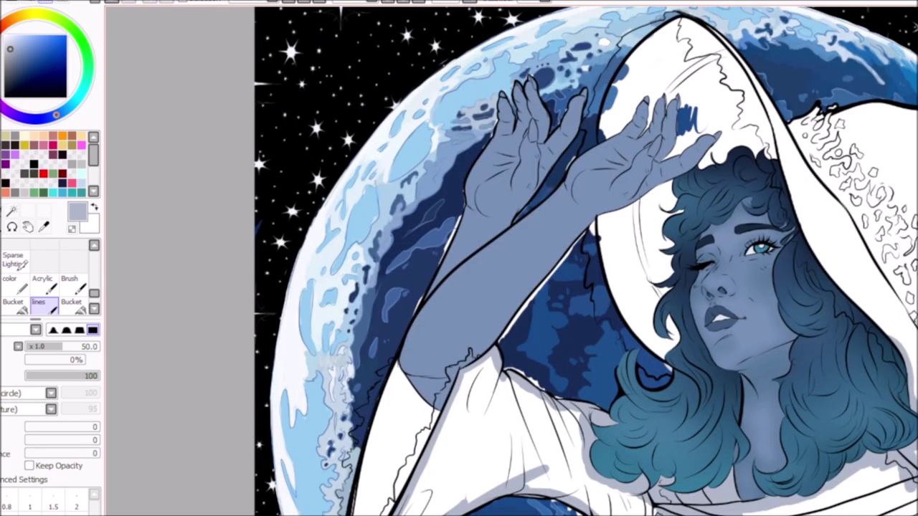
Outline the hat's brim, underside and peak with the grey-blue, following the fingers, the hair and the inner edges
{"action": "scroll", "coordinate": [586, 260], "scroll_direction": "up", "scroll_amount": 3}
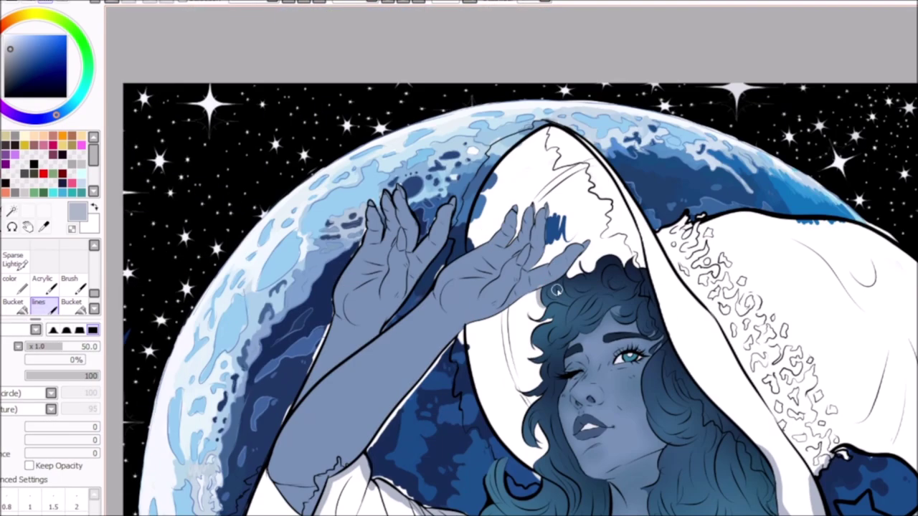
{"action": "mouse_move", "coordinate": [470, 358]}
{"action": "left_mouse_down"}
{"action": "mouse_move", "coordinate": [495, 315]}
{"action": "mouse_move", "coordinate": [543, 294]}
{"action": "mouse_move", "coordinate": [534, 366]}
{"action": "mouse_move", "coordinate": [592, 286]}
{"action": "left_mouse_up"}
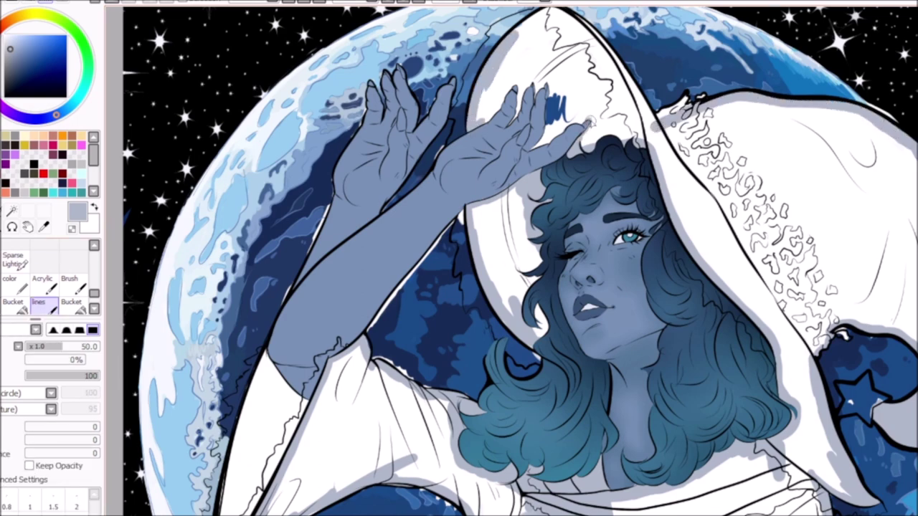
{"action": "scroll", "coordinate": [502, 143], "scroll_direction": "up", "scroll_amount": 2}
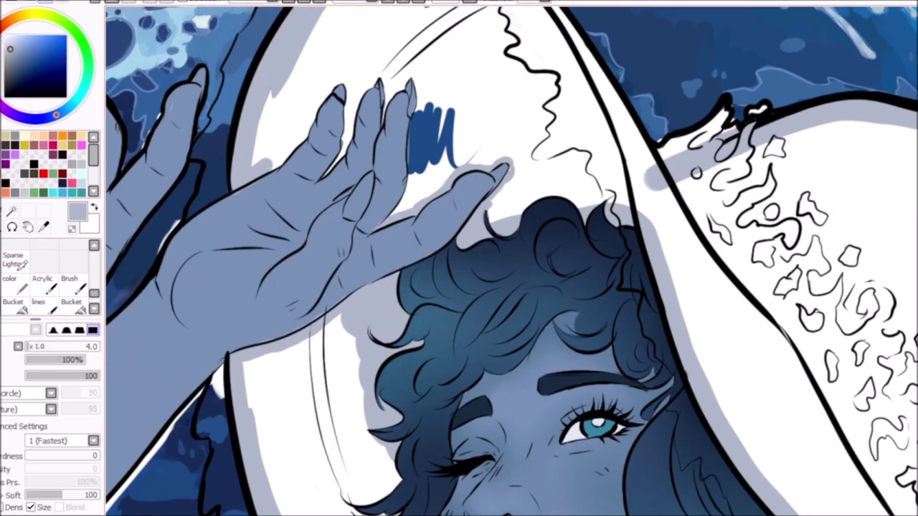
{"action": "key", "text": "n"}
{"action": "mouse_move", "coordinate": [412, 208]}
{"action": "left_mouse_down"}
{"action": "mouse_move", "coordinate": [405, 107]}
{"action": "mouse_move", "coordinate": [387, 71]}
{"action": "mouse_move", "coordinate": [337, 151]}
{"action": "mouse_move", "coordinate": [352, 84]}
{"action": "mouse_move", "coordinate": [344, 114]}
{"action": "left_mouse_up"}
{"action": "left_click_drag", "start_coordinate": [258, 175], "coordinate": [338, 79]}
{"action": "scroll", "coordinate": [763, 312], "scroll_direction": "up", "scroll_amount": 3}
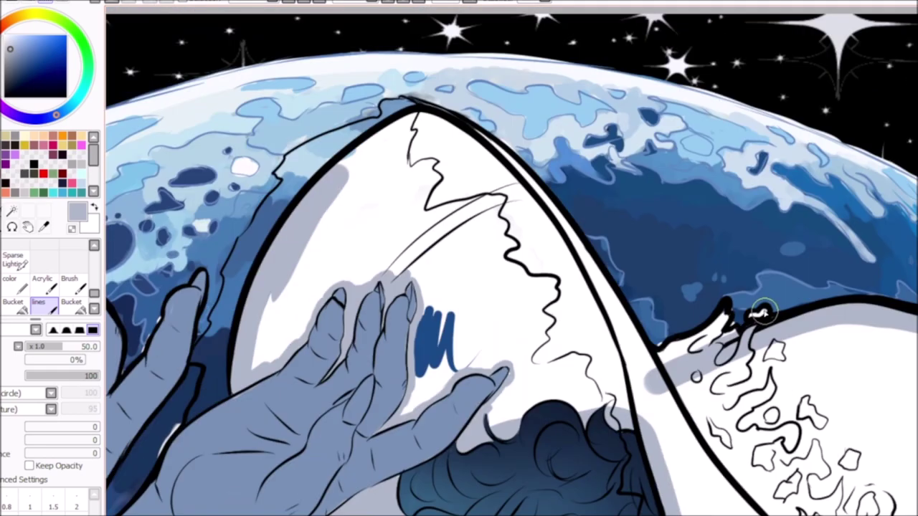
{"action": "mouse_move", "coordinate": [409, 118]}
{"action": "left_mouse_down"}
{"action": "mouse_move", "coordinate": [545, 215]}
{"action": "mouse_move", "coordinate": [609, 380]}
{"action": "left_mouse_up"}
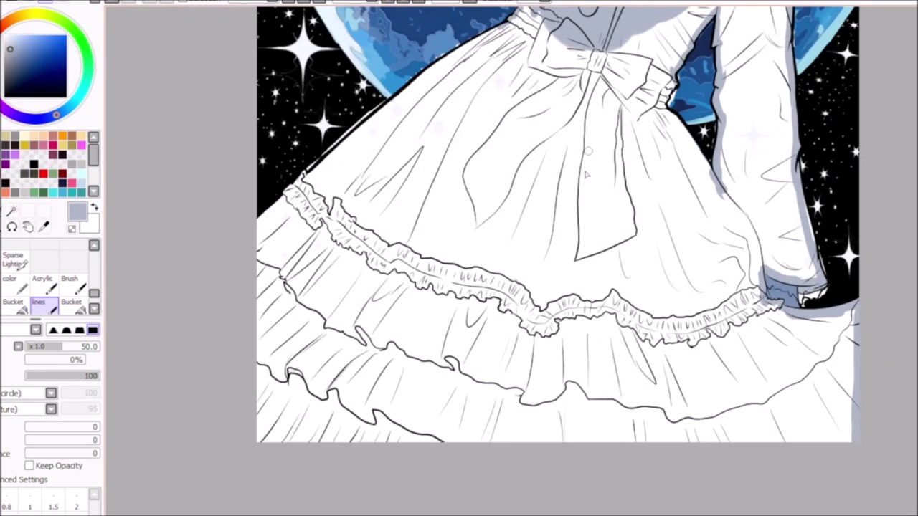
Block grey-blue across the lower skirt and bucket-fill the remaining enclosed areas of the hat and dress
{"action": "mouse_move", "coordinate": [286, 359]}
{"action": "left_mouse_down"}
{"action": "mouse_move", "coordinate": [755, 421]}
{"action": "mouse_move", "coordinate": [825, 402]}
{"action": "left_mouse_up"}
{"action": "scroll", "coordinate": [481, 258], "scroll_direction": "up", "scroll_amount": 3}
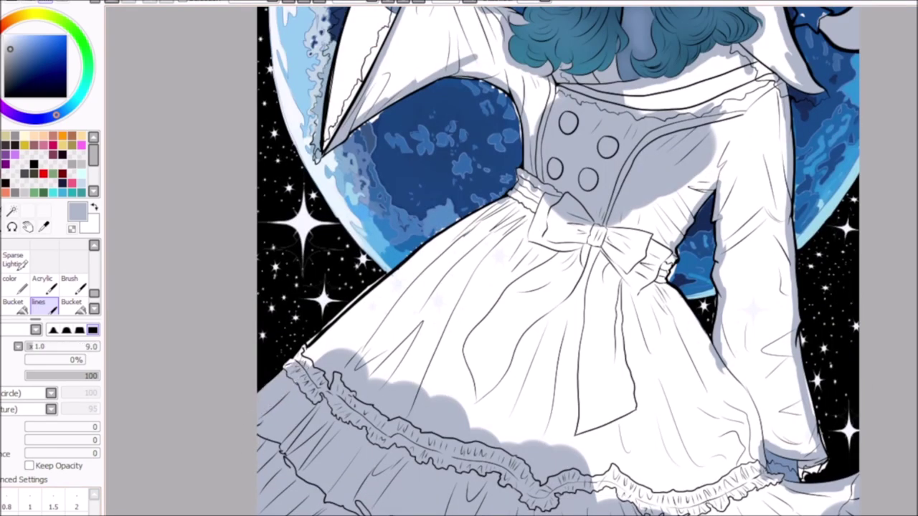
{"action": "scroll", "coordinate": [480, 258], "scroll_direction": "up", "scroll_amount": 2}
{"action": "scroll", "coordinate": [481, 259], "scroll_direction": "up", "scroll_amount": 2}
{"action": "left_click", "coordinate": [71, 302]}
{"action": "left_click", "coordinate": [251, 387]}
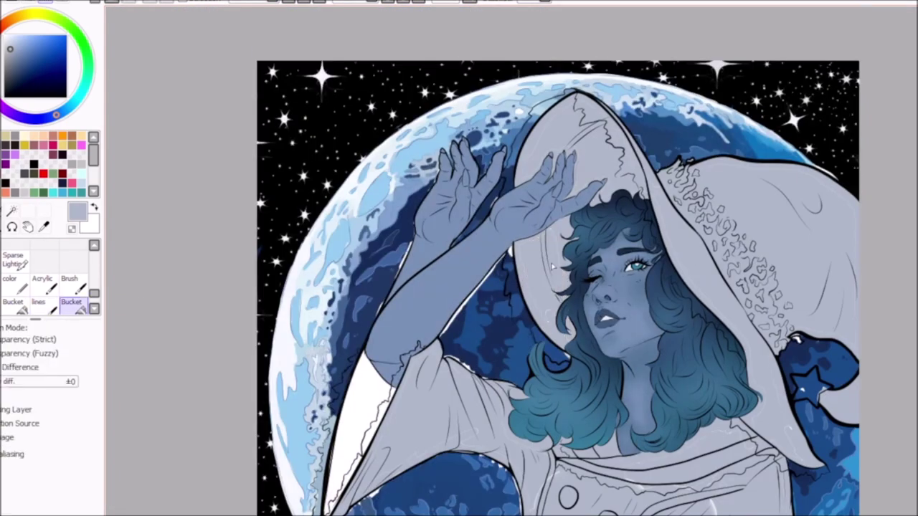
Paint over the leftover light seams in the hat and dress fill with the size 50 lines brush
{"action": "scroll", "coordinate": [560, 287], "scroll_direction": "down", "scroll_amount": 2}
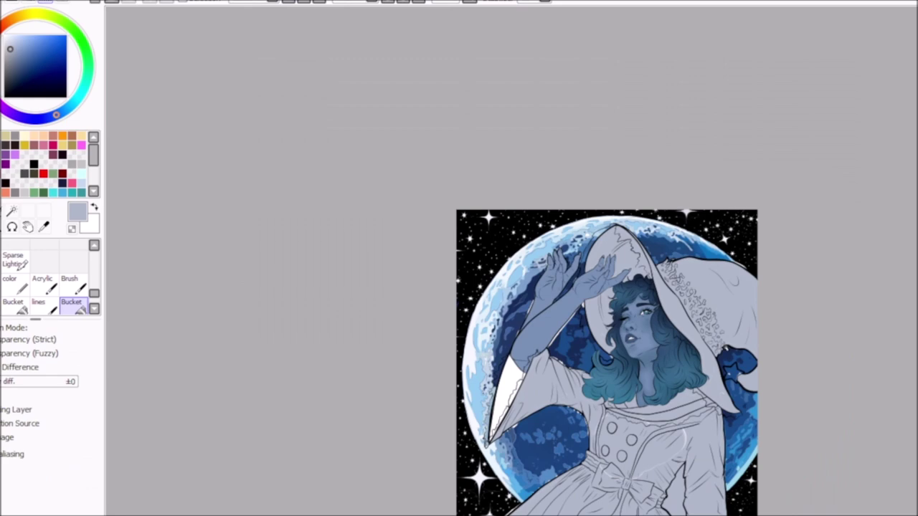
{"action": "scroll", "coordinate": [564, 96], "scroll_direction": "up", "scroll_amount": 4}
{"action": "key", "text": "n"}
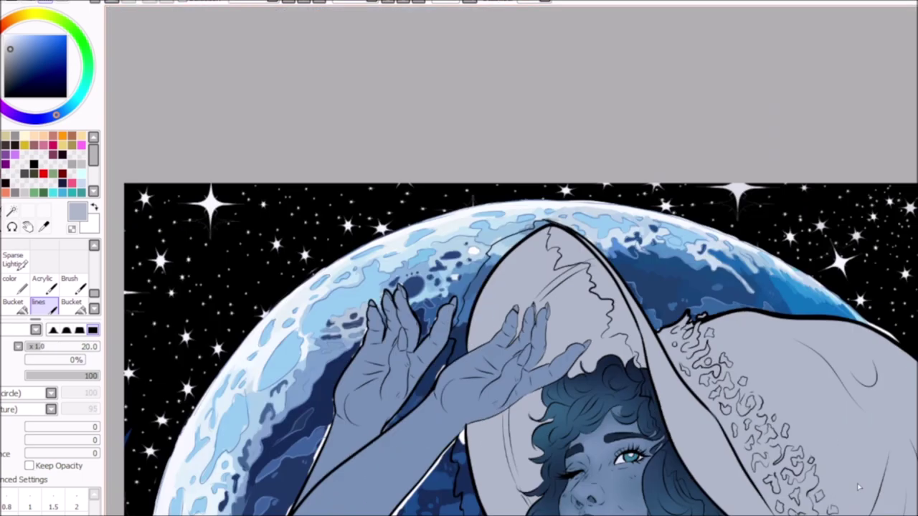
{"action": "scroll", "coordinate": [502, 287], "scroll_direction": "up", "scroll_amount": 3}
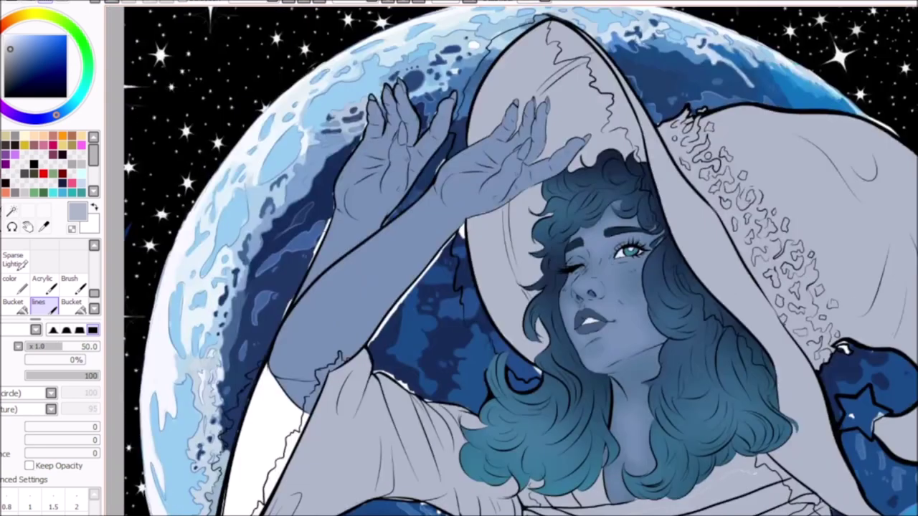
{"action": "scroll", "coordinate": [520, 261], "scroll_direction": "down", "scroll_amount": 5}
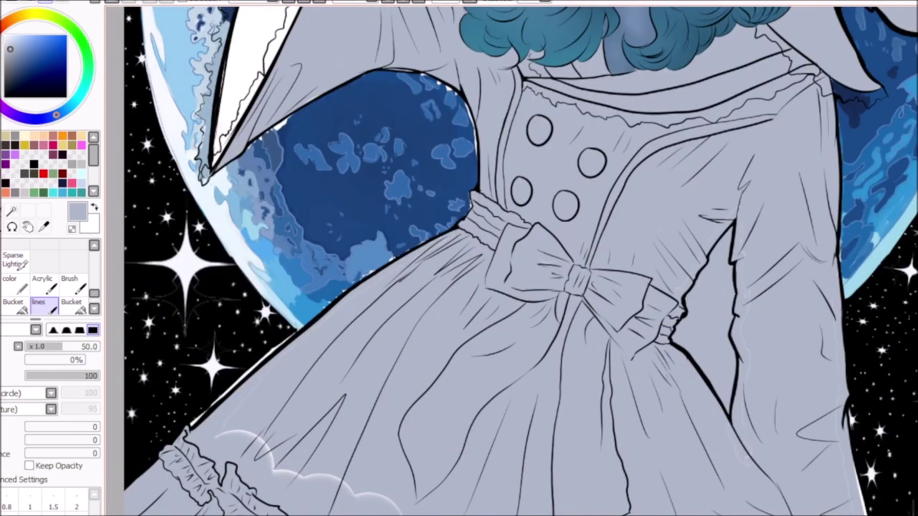
{"action": "key", "text": "bracketright"}
{"action": "key", "text": "bracketright"}
{"action": "key", "text": "bracketright"}
{"action": "key", "text": "bracketright"}
{"action": "key", "text": "bracketright"}
{"action": "key", "text": "bracketright"}
{"action": "key", "text": "bracketright"}
{"action": "key", "text": "bracketright"}
{"action": "key", "text": "bracketright"}
{"action": "key", "text": "bracketright"}
{"action": "scroll", "coordinate": [744, 474], "scroll_direction": "up", "scroll_amount": 2}
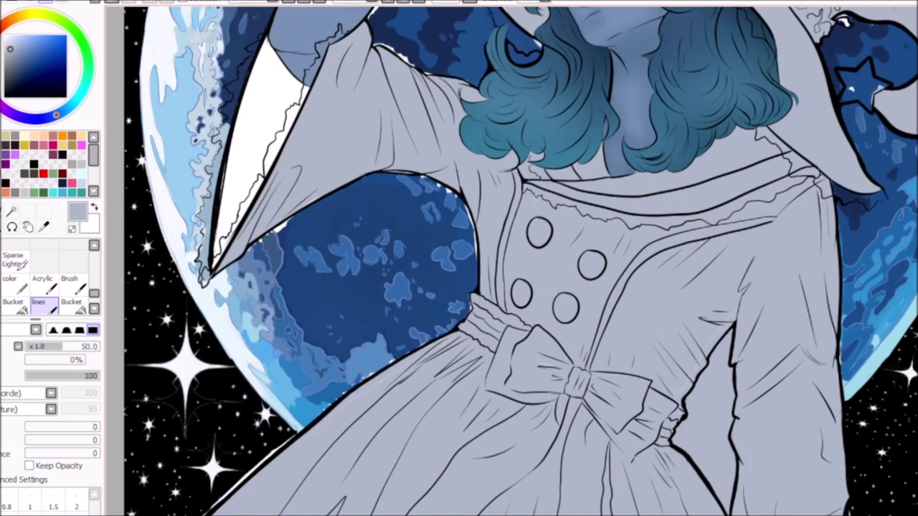
Erase the grey-blue fill from the gap between her waist and the lowered arm
{"action": "key", "text": "e"}
{"action": "mouse_move", "coordinate": [730, 331]}
{"action": "left_mouse_down"}
{"action": "mouse_move", "coordinate": [699, 402]}
{"action": "mouse_move", "coordinate": [724, 402]}
{"action": "mouse_move", "coordinate": [692, 449]}
{"action": "mouse_move", "coordinate": [728, 495]}
{"action": "mouse_move", "coordinate": [696, 437]}
{"action": "left_mouse_up"}
{"action": "key", "text": "e"}
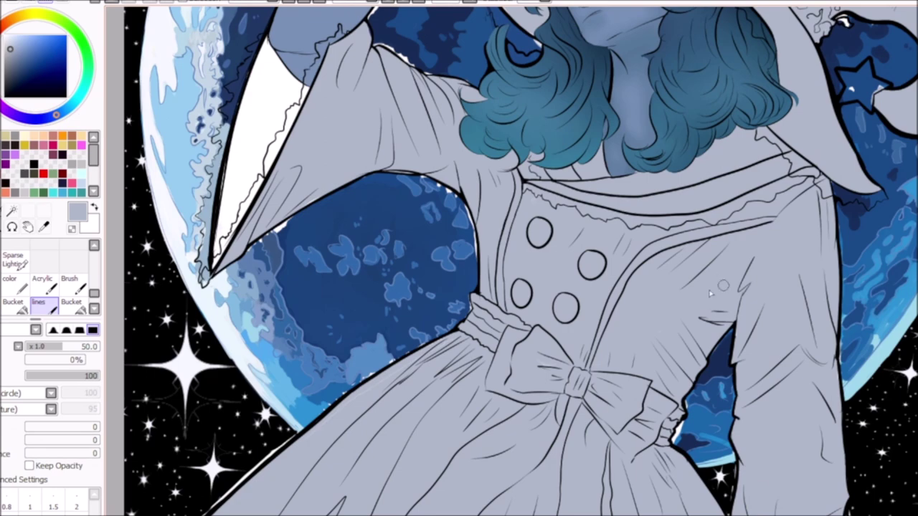
Colour the hat's underside with teal and lighten it to a pale blue
{"action": "scroll", "coordinate": [436, 352], "scroll_direction": "down", "scroll_amount": 3}
{"action": "left_click", "coordinate": [574, 205], "text": "alt"}
{"action": "mouse_move", "coordinate": [580, 84]}
{"action": "left_mouse_down"}
{"action": "mouse_move", "coordinate": [518, 181]}
{"action": "mouse_move", "coordinate": [616, 162]}
{"action": "mouse_move", "coordinate": [574, 107]}
{"action": "mouse_move", "coordinate": [542, 279]}
{"action": "mouse_move", "coordinate": [545, 319]}
{"action": "left_mouse_up"}
{"action": "left_click", "coordinate": [541, 314], "text": "alt"}
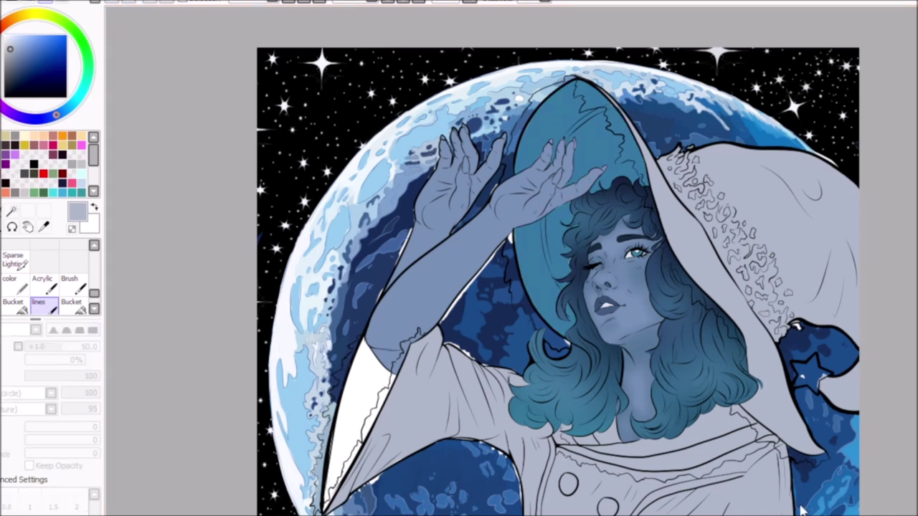
{"action": "key", "text": "Return"}
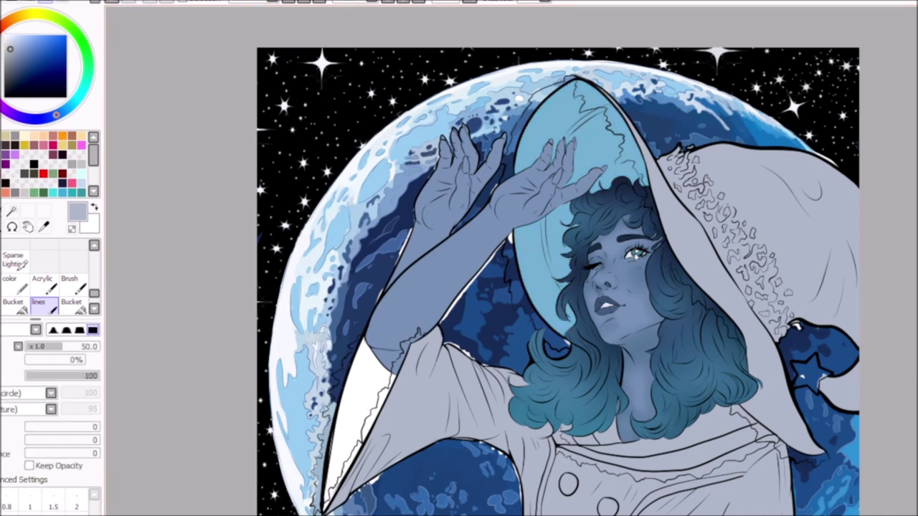
Paint a bright cyan streak along the curved line inside the hat with a size 20 brush
{"action": "left_click", "coordinate": [544, 237], "text": "alt"}
{"action": "key", "text": "b"}
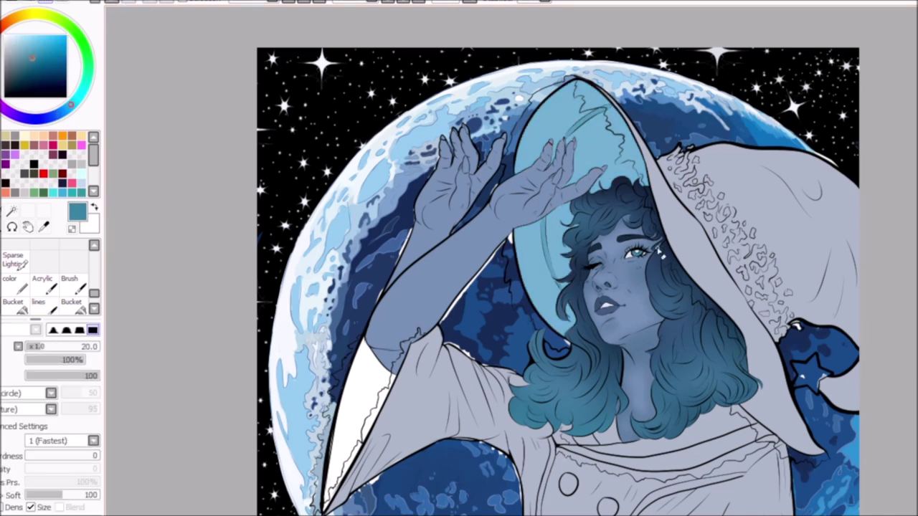
{"action": "left_click_drag", "start_coordinate": [608, 108], "coordinate": [549, 279]}
Draw a pale, web-like water ripple pattern over the hat's whole underside with the size 50 lines brush
{"action": "left_click", "coordinate": [38, 302]}
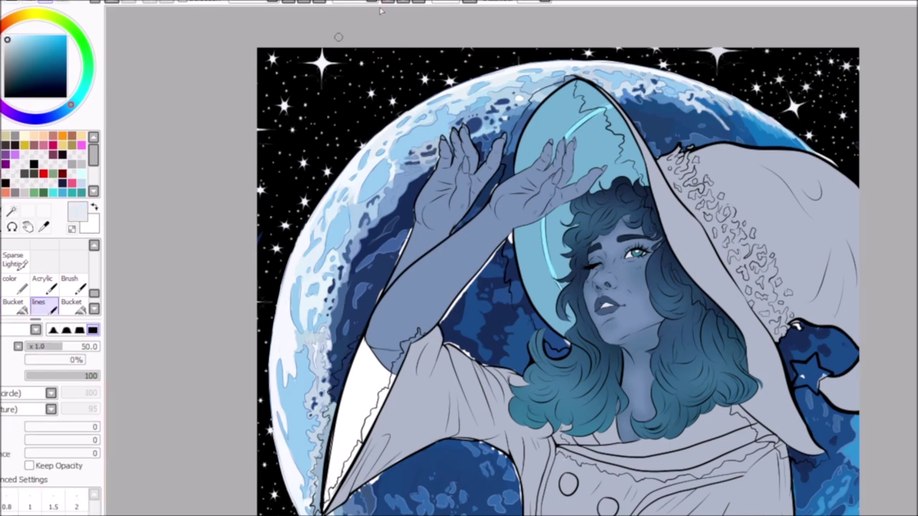
{"action": "scroll", "coordinate": [653, 126], "scroll_direction": "up", "scroll_amount": 2}
{"action": "left_click_drag", "start_coordinate": [435, 72], "coordinate": [459, 136]}
{"action": "left_click_drag", "start_coordinate": [466, 45], "coordinate": [545, 71]}
{"action": "mouse_move", "coordinate": [387, 409]}
{"action": "left_mouse_down"}
{"action": "mouse_move", "coordinate": [452, 466]}
{"action": "mouse_move", "coordinate": [469, 387]}
{"action": "left_mouse_up"}
{"action": "left_click_drag", "start_coordinate": [453, 462], "coordinate": [447, 515]}
{"action": "mouse_move", "coordinate": [394, 425]}
{"action": "left_mouse_down"}
{"action": "mouse_move", "coordinate": [451, 346]}
{"action": "mouse_move", "coordinate": [399, 359]}
{"action": "mouse_move", "coordinate": [396, 391]}
{"action": "mouse_move", "coordinate": [442, 383]}
{"action": "mouse_move", "coordinate": [448, 377]}
{"action": "mouse_move", "coordinate": [429, 362]}
{"action": "mouse_move", "coordinate": [459, 358]}
{"action": "mouse_move", "coordinate": [498, 336]}
{"action": "mouse_move", "coordinate": [459, 342]}
{"action": "mouse_move", "coordinate": [521, 242]}
{"action": "mouse_move", "coordinate": [382, 332]}
{"action": "mouse_move", "coordinate": [407, 316]}
{"action": "left_mouse_up"}
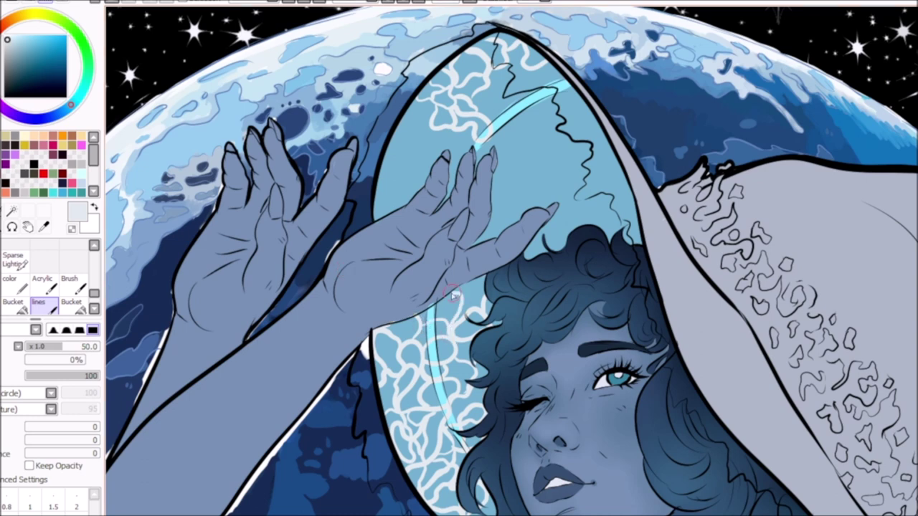
{"action": "mouse_move", "coordinate": [495, 243]}
{"action": "left_mouse_down"}
{"action": "mouse_move", "coordinate": [554, 198]}
{"action": "mouse_move", "coordinate": [505, 212]}
{"action": "mouse_move", "coordinate": [543, 185]}
{"action": "mouse_move", "coordinate": [569, 212]}
{"action": "mouse_move", "coordinate": [552, 228]}
{"action": "mouse_move", "coordinate": [597, 208]}
{"action": "mouse_move", "coordinate": [631, 224]}
{"action": "left_mouse_up"}
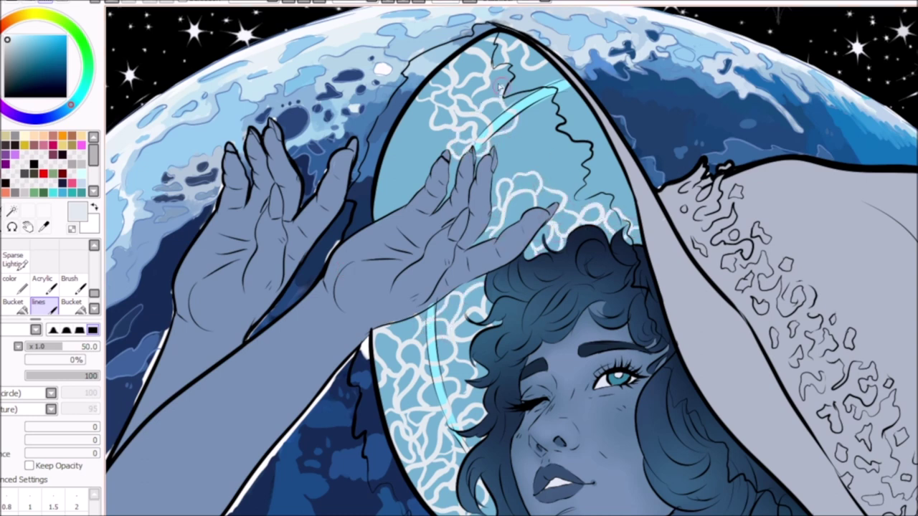
{"action": "mouse_move", "coordinate": [410, 127]}
{"action": "left_mouse_down"}
{"action": "mouse_move", "coordinate": [445, 143]}
{"action": "mouse_move", "coordinate": [398, 176]}
{"action": "mouse_move", "coordinate": [389, 144]}
{"action": "left_mouse_up"}
{"action": "mouse_move", "coordinate": [531, 179]}
{"action": "left_mouse_down"}
{"action": "mouse_move", "coordinate": [583, 83]}
{"action": "mouse_move", "coordinate": [633, 20]}
{"action": "mouse_move", "coordinate": [617, 204]}
{"action": "mouse_move", "coordinate": [638, 223]}
{"action": "left_mouse_up"}
{"action": "mouse_move", "coordinate": [559, 193]}
{"action": "left_mouse_down"}
{"action": "mouse_move", "coordinate": [563, 122]}
{"action": "mouse_move", "coordinate": [607, 174]}
{"action": "left_mouse_up"}
Shade the hat's underside around the hair with mid blue and soften it using a size 350 brush with Keep Opacity on
{"action": "key", "text": "minus"}
{"action": "key", "text": "minus"}
{"action": "key", "text": "minus"}
{"action": "key", "text": "minus"}
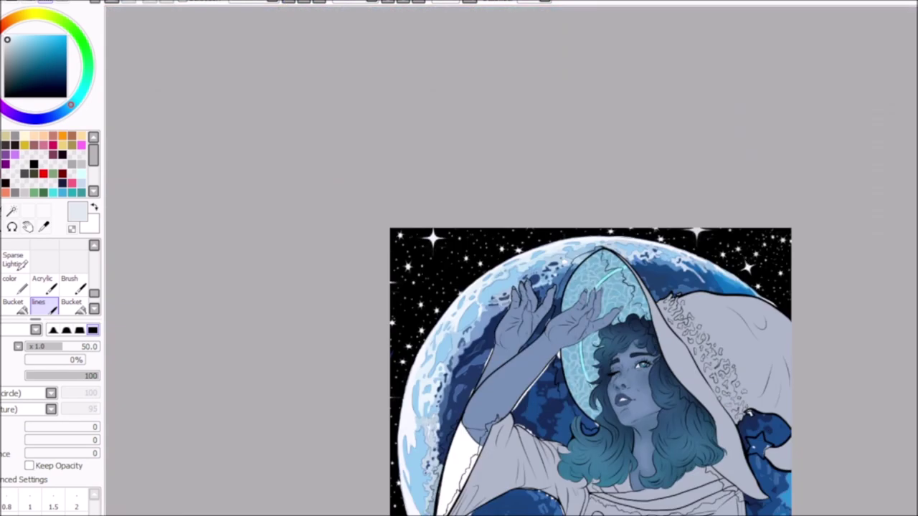
{"action": "left_click", "coordinate": [617, 309], "text": "alt"}
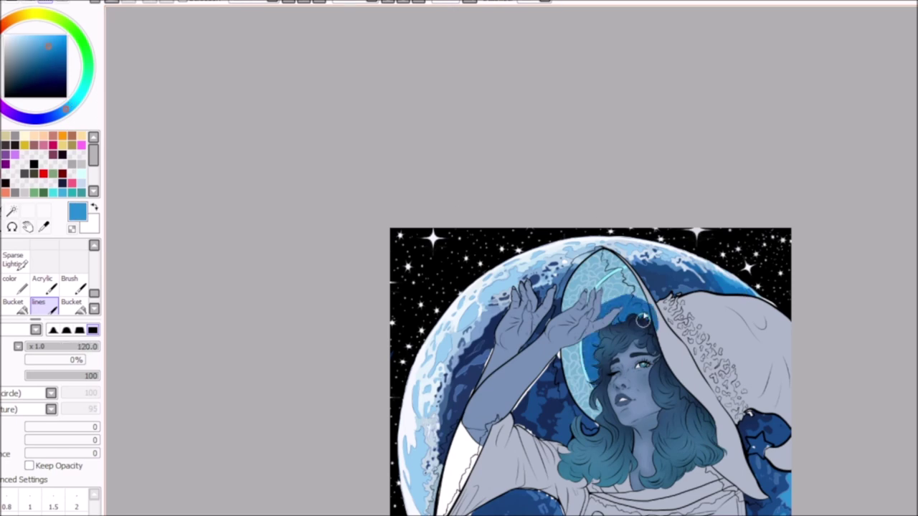
{"action": "key", "text": "b"}
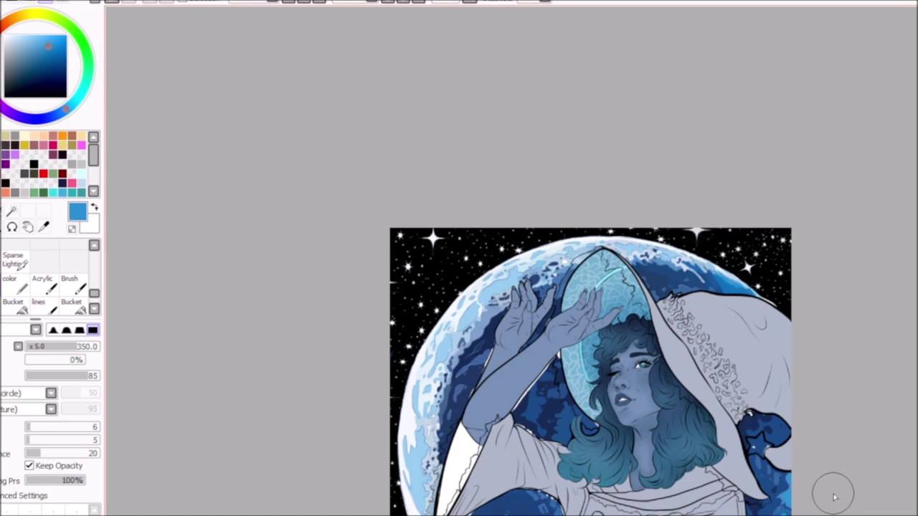
Try light blue and mid blue accents on a bodice button, the collar band, the trim and the bow, then undo them
{"action": "key", "text": "g"}
{"action": "scroll", "coordinate": [834, 496], "scroll_direction": "up", "scroll_amount": 3}
{"action": "left_click", "coordinate": [592, 423]}
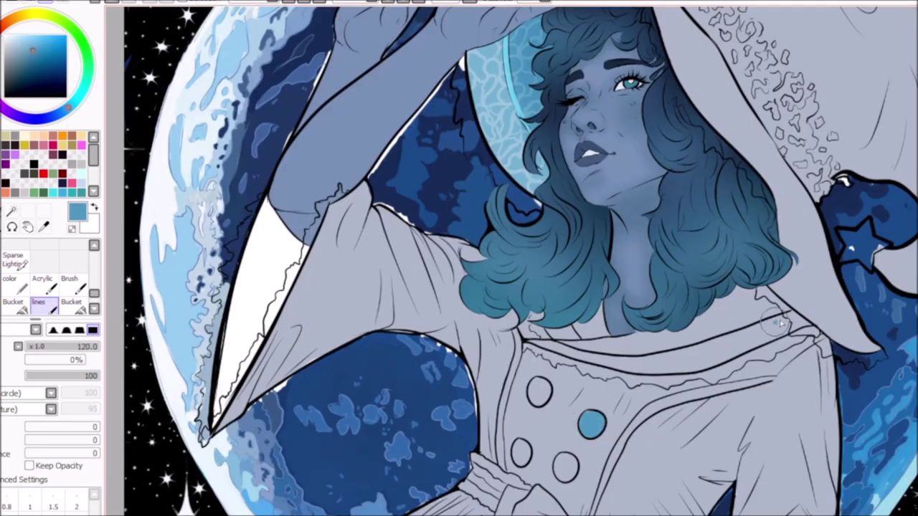
{"action": "key", "text": "ctrl+z"}
{"action": "left_click", "coordinate": [594, 423]}
{"action": "left_click", "coordinate": [724, 344]}
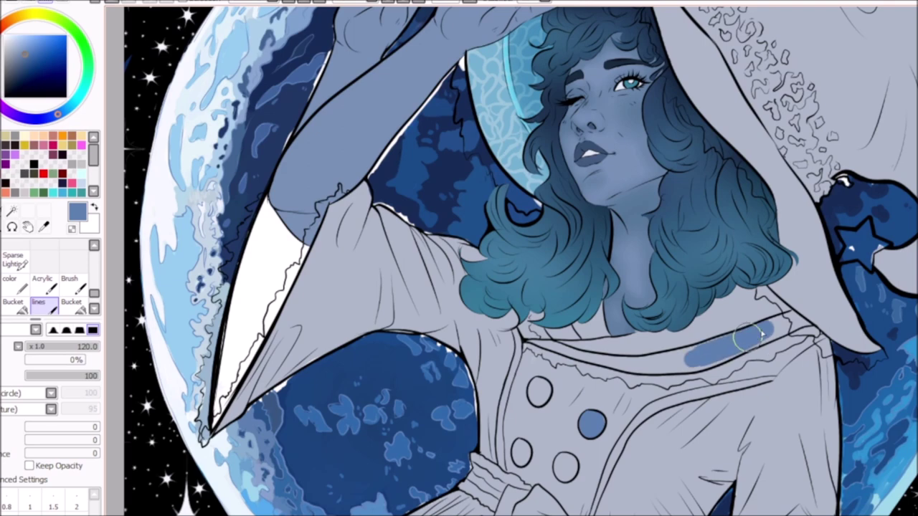
{"action": "left_click", "coordinate": [545, 508]}
{"action": "scroll", "coordinate": [567, 287], "scroll_direction": "down", "scroll_amount": 6}
{"action": "scroll", "coordinate": [243, 327], "scroll_direction": "up", "scroll_amount": 6}
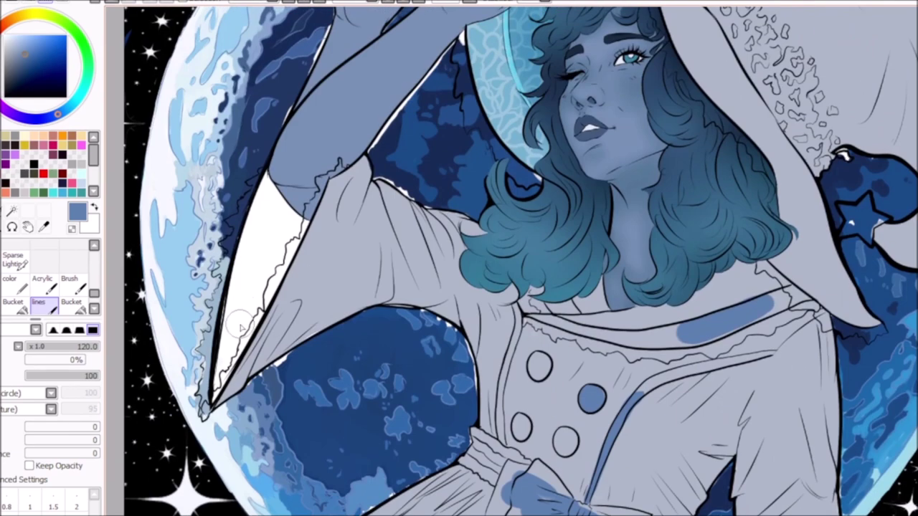
{"action": "key", "text": "ctrl+z"}
{"action": "key", "text": "ctrl+z"}
Fill the four bodice buttons with mid blue using the size 50 lines brush
{"action": "scroll", "coordinate": [661, 355], "scroll_direction": "up", "scroll_amount": 2}
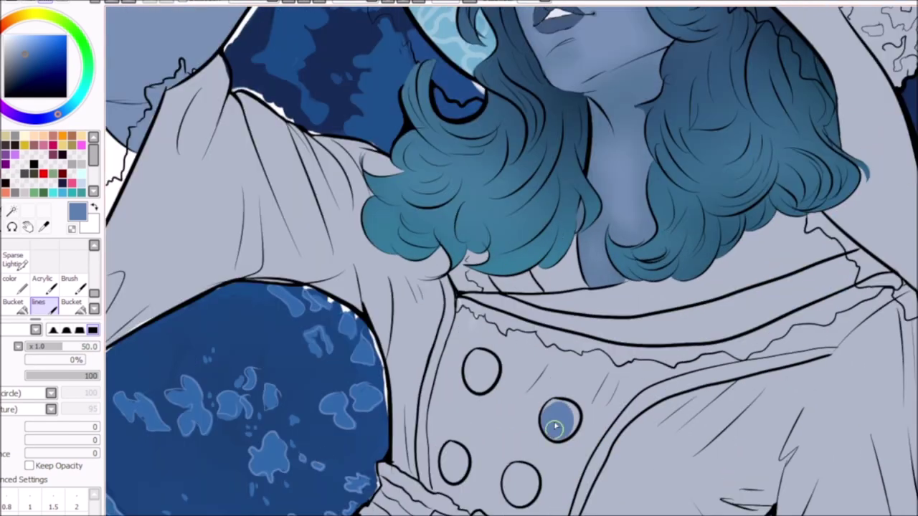
{"action": "left_click", "coordinate": [519, 482]}
{"action": "left_click", "coordinate": [454, 461]}
{"action": "left_click", "coordinate": [481, 370]}
Fill the curved trim stripe on the bodice and the shoulder end of the collar band with mid blue
{"action": "left_click_drag", "start_coordinate": [882, 260], "coordinate": [821, 268]}
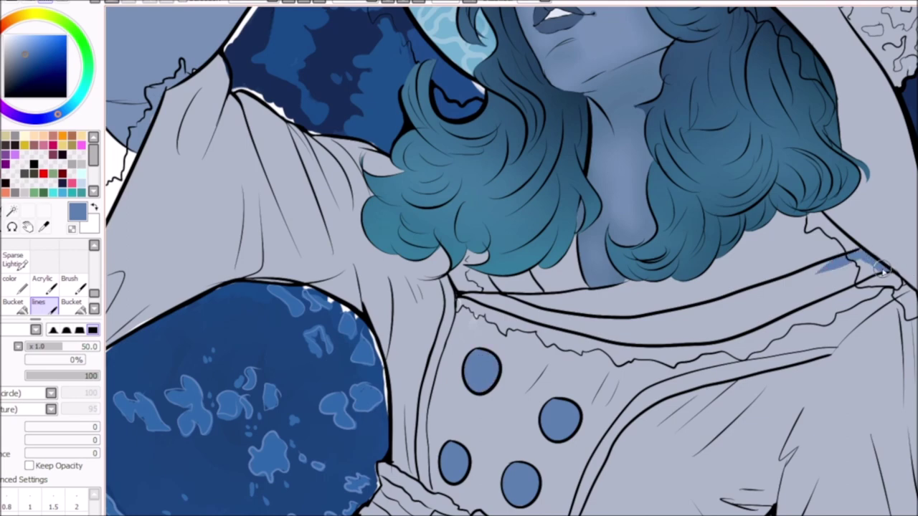
{"action": "left_click_drag", "start_coordinate": [835, 347], "coordinate": [819, 356]}
{"action": "mouse_move", "coordinate": [582, 505]}
{"action": "left_mouse_down"}
{"action": "mouse_move", "coordinate": [603, 448]}
{"action": "mouse_move", "coordinate": [646, 403]}
{"action": "left_mouse_up"}
{"action": "key", "text": "Delete"}
{"action": "key", "text": "Delete"}
{"action": "left_click_drag", "start_coordinate": [772, 233], "coordinate": [674, 399]}
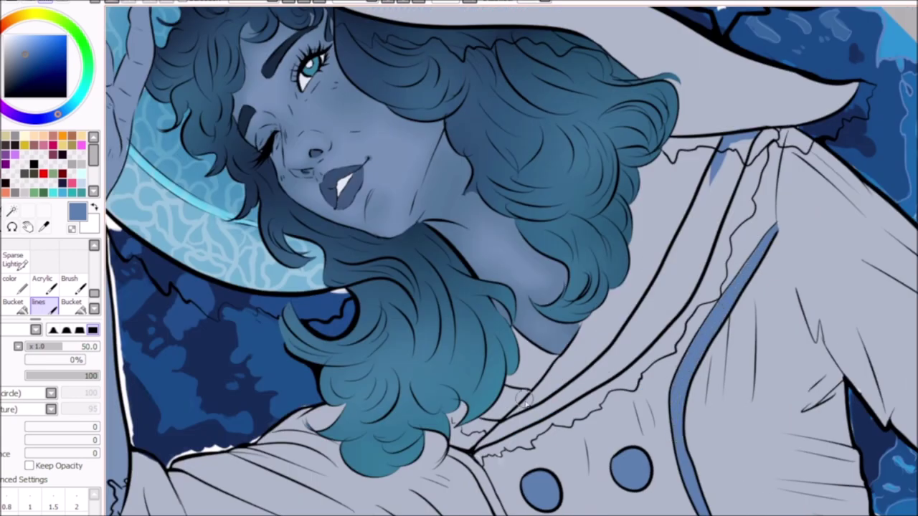
Fill the rest of the collar band with the same blue and tidy its edges
{"action": "left_click_drag", "start_coordinate": [714, 143], "coordinate": [603, 357]}
{"action": "mouse_move", "coordinate": [585, 445]}
{"action": "left_mouse_down"}
{"action": "mouse_move", "coordinate": [515, 391]}
{"action": "mouse_move", "coordinate": [491, 417]}
{"action": "mouse_move", "coordinate": [527, 391]}
{"action": "mouse_move", "coordinate": [473, 451]}
{"action": "mouse_move", "coordinate": [554, 403]}
{"action": "mouse_move", "coordinate": [629, 333]}
{"action": "mouse_move", "coordinate": [570, 416]}
{"action": "left_mouse_up"}
{"action": "key", "text": "e"}
{"action": "key", "text": "e"}
{"action": "mouse_move", "coordinate": [746, 142]}
{"action": "left_mouse_down"}
{"action": "mouse_move", "coordinate": [684, 296]}
{"action": "mouse_move", "coordinate": [735, 148]}
{"action": "left_mouse_up"}
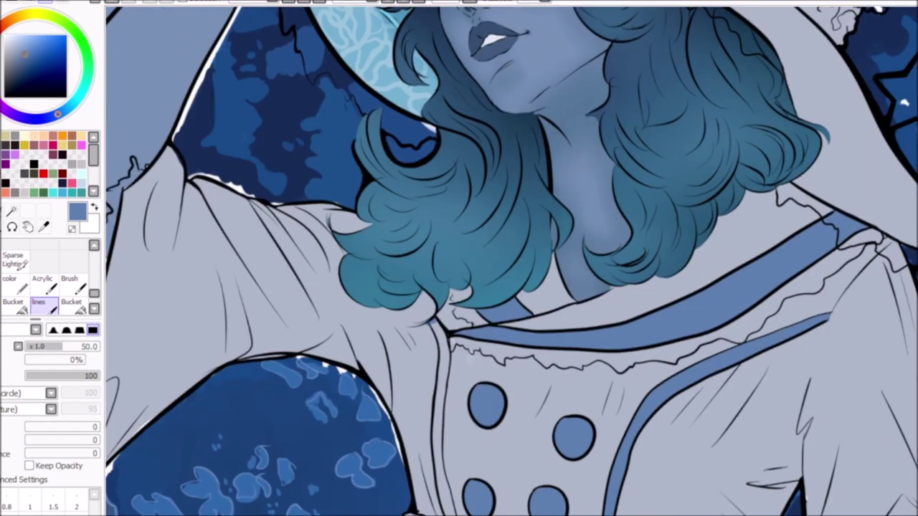
Fill both trim stripes on the bodice down to the waist with mid blue, using the size 20 lines brush
{"action": "left_click", "coordinate": [431, 324], "text": "alt"}
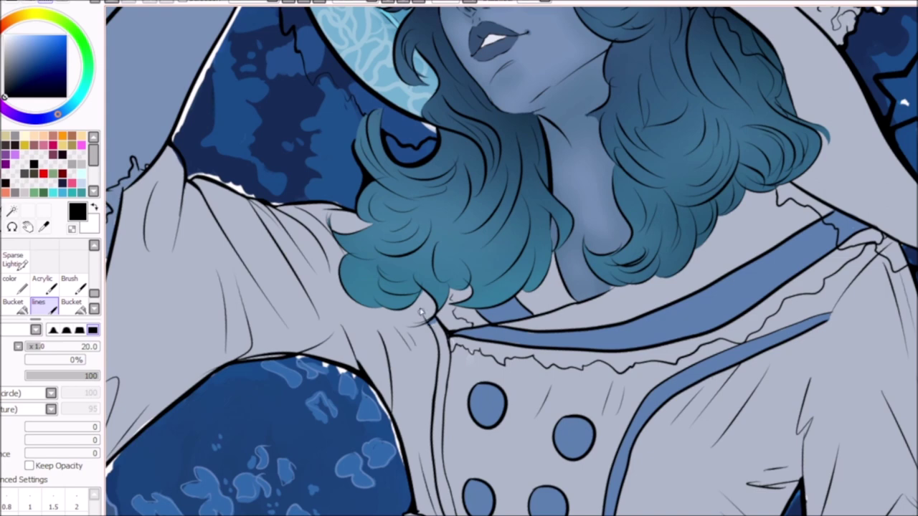
{"action": "mouse_move", "coordinate": [422, 287]}
{"action": "left_mouse_down"}
{"action": "mouse_move", "coordinate": [439, 343]}
{"action": "mouse_move", "coordinate": [446, 487]}
{"action": "mouse_move", "coordinate": [439, 358]}
{"action": "left_mouse_up"}
{"action": "scroll", "coordinate": [233, 423], "scroll_direction": "down", "scroll_amount": 5}
{"action": "mouse_move", "coordinate": [690, 380]}
{"action": "left_mouse_down"}
{"action": "mouse_move", "coordinate": [743, 445]}
{"action": "mouse_move", "coordinate": [689, 494]}
{"action": "mouse_move", "coordinate": [608, 425]}
{"action": "mouse_move", "coordinate": [558, 507]}
{"action": "left_mouse_up"}
{"action": "left_click_drag", "start_coordinate": [528, 440], "coordinate": [449, 513]}
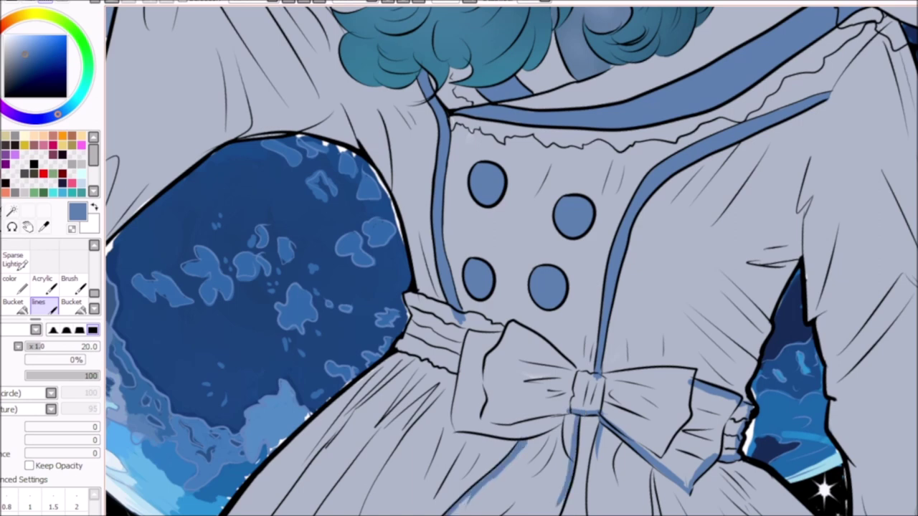
Outline the inner edges of the bow, waistband and both hanging ribbon tails with mid blue at brush size 20
{"action": "scroll", "coordinate": [459, 287], "scroll_direction": "down", "scroll_amount": 5}
{"action": "mouse_move", "coordinate": [380, 440]}
{"action": "left_mouse_down"}
{"action": "mouse_move", "coordinate": [385, 453]}
{"action": "mouse_move", "coordinate": [459, 442]}
{"action": "mouse_move", "coordinate": [535, 296]}
{"action": "left_mouse_up"}
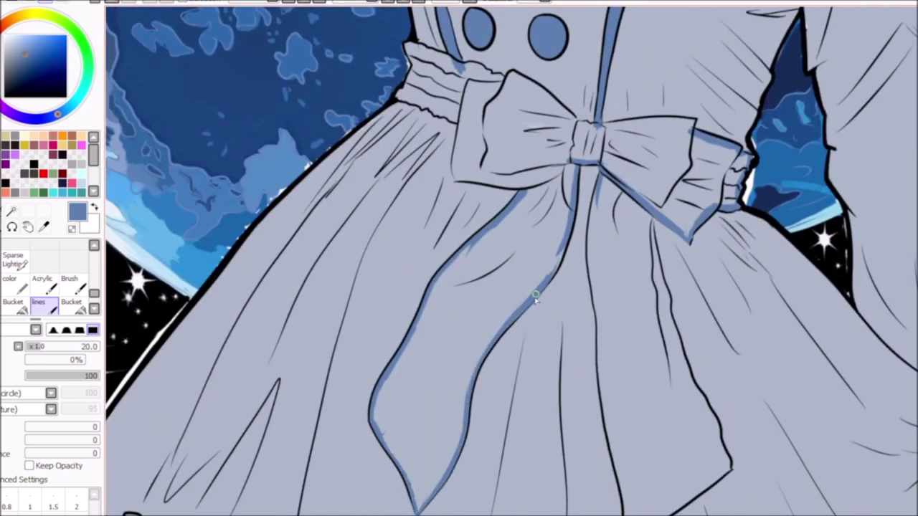
{"action": "mouse_move", "coordinate": [411, 76]}
{"action": "left_mouse_down"}
{"action": "mouse_move", "coordinate": [441, 57]}
{"action": "mouse_move", "coordinate": [588, 125]}
{"action": "mouse_move", "coordinate": [693, 128]}
{"action": "left_mouse_up"}
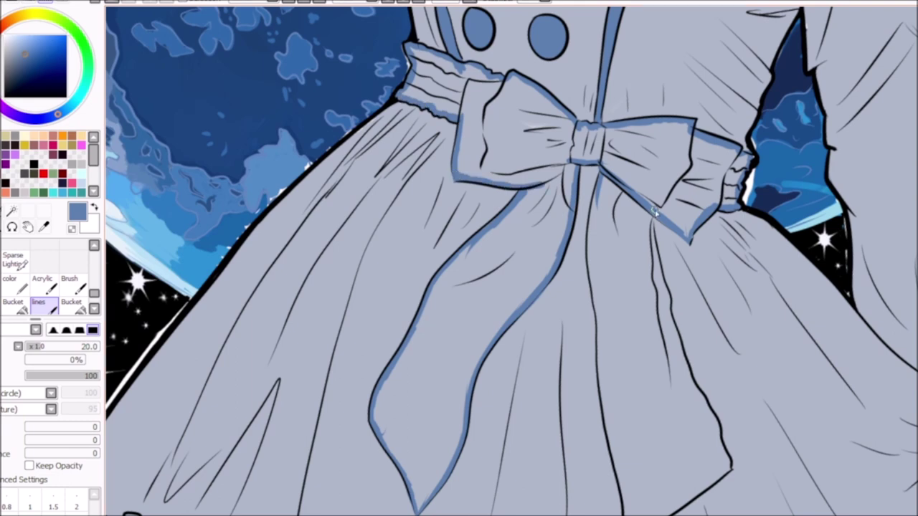
{"action": "mouse_move", "coordinate": [654, 210]}
{"action": "left_mouse_down"}
{"action": "mouse_move", "coordinate": [674, 331]}
{"action": "mouse_move", "coordinate": [728, 466]}
{"action": "left_mouse_up"}
{"action": "mouse_move", "coordinate": [594, 190]}
{"action": "left_mouse_down"}
{"action": "mouse_move", "coordinate": [607, 398]}
{"action": "mouse_move", "coordinate": [629, 502]}
{"action": "left_mouse_up"}
{"action": "left_click_drag", "start_coordinate": [730, 467], "coordinate": [660, 515]}
{"action": "left_click_drag", "start_coordinate": [596, 241], "coordinate": [628, 502]}
{"action": "left_click_drag", "start_coordinate": [728, 468], "coordinate": [685, 377]}
Fill the interiors of the bow, gathered waistband and ribbon tails with the same mid blue
{"action": "left_click_drag", "start_coordinate": [746, 157], "coordinate": [717, 204]}
{"action": "left_click_drag", "start_coordinate": [573, 156], "coordinate": [571, 175]}
{"action": "mouse_move", "coordinate": [416, 50]}
{"action": "left_mouse_down"}
{"action": "mouse_move", "coordinate": [424, 103]}
{"action": "mouse_move", "coordinate": [495, 72]}
{"action": "left_mouse_up"}
{"action": "left_click_drag", "start_coordinate": [481, 240], "coordinate": [380, 502]}
{"action": "left_click_drag", "start_coordinate": [437, 466], "coordinate": [394, 487]}
{"action": "left_click", "coordinate": [527, 111]}
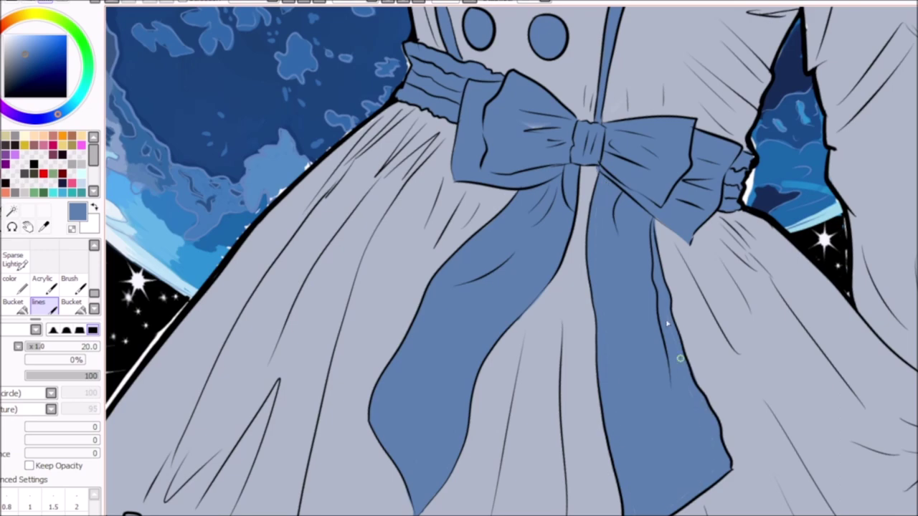
Pick a pale lavender blue and fill the first section of the ruffled trim at the skirt's left edge
{"action": "scroll", "coordinate": [677, 363], "scroll_direction": "down", "scroll_amount": 5}
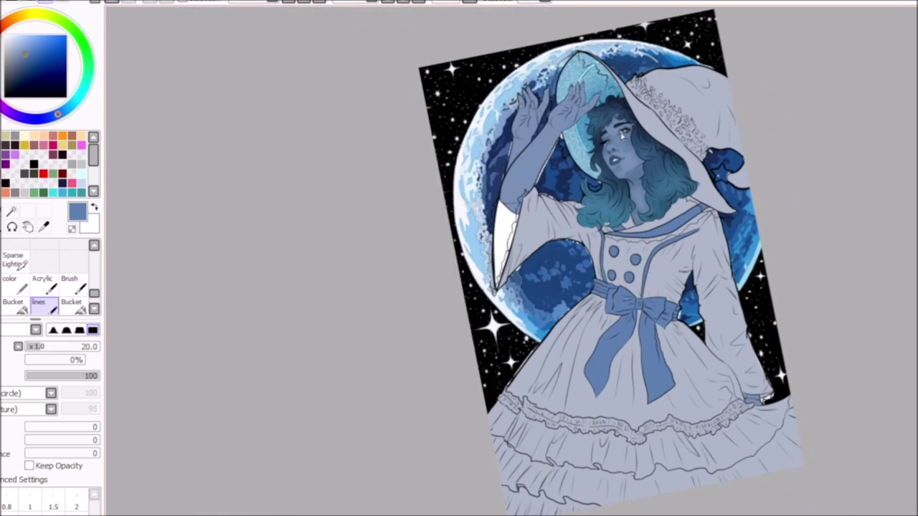
{"action": "left_click", "coordinate": [9, 38]}
{"action": "key", "text": "Delete"}
{"action": "scroll", "coordinate": [459, 258], "scroll_direction": "up", "scroll_amount": 5}
{"action": "mouse_move", "coordinate": [287, 136]}
{"action": "left_mouse_down"}
{"action": "mouse_move", "coordinate": [309, 151]}
{"action": "mouse_move", "coordinate": [301, 190]}
{"action": "left_mouse_up"}
{"action": "left_click_drag", "start_coordinate": [312, 147], "coordinate": [279, 179]}
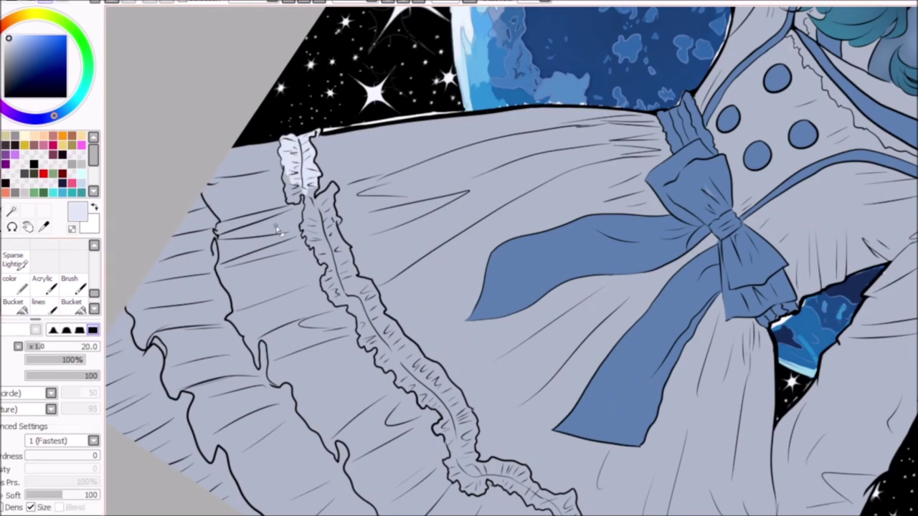
Continue the pale lavender along the ruffled skirt trim to its middle bend, enlarging the lines brush from 20 to 50
{"action": "left_click", "coordinate": [38, 304]}
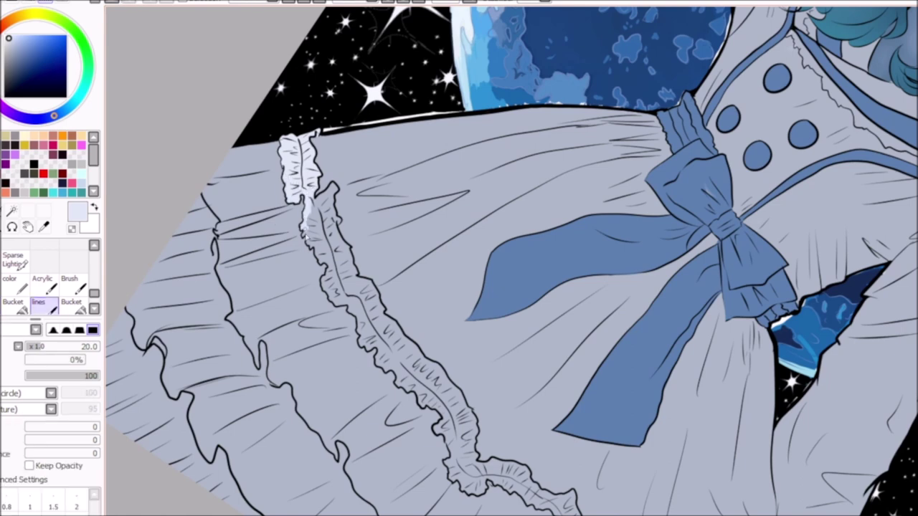
{"action": "left_click_drag", "start_coordinate": [310, 247], "coordinate": [329, 191]}
{"action": "mouse_move", "coordinate": [334, 241]}
{"action": "left_mouse_down"}
{"action": "mouse_move", "coordinate": [340, 305]}
{"action": "mouse_move", "coordinate": [427, 387]}
{"action": "left_mouse_up"}
{"action": "left_click", "coordinate": [53, 502]}
{"action": "mouse_move", "coordinate": [363, 284]}
{"action": "left_mouse_down"}
{"action": "mouse_move", "coordinate": [366, 334]}
{"action": "mouse_move", "coordinate": [384, 366]}
{"action": "mouse_move", "coordinate": [412, 387]}
{"action": "mouse_move", "coordinate": [456, 397]}
{"action": "mouse_move", "coordinate": [434, 430]}
{"action": "mouse_move", "coordinate": [467, 445]}
{"action": "left_mouse_up"}
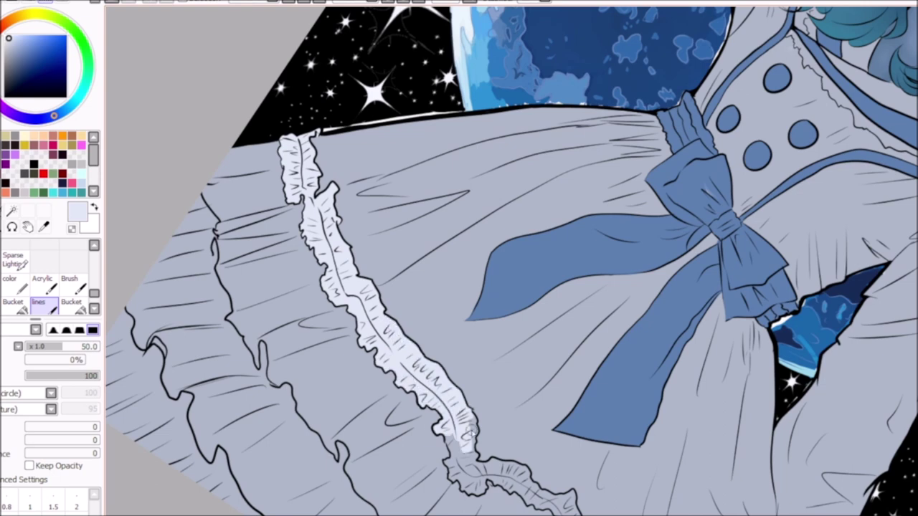
Fill the rest of the ruffled skirt trim up to the lowered hand with pale lavender and tidy its edges
{"action": "scroll", "coordinate": [459, 401], "scroll_direction": "down", "scroll_amount": 3}
{"action": "left_click_drag", "start_coordinate": [728, 477], "coordinate": [729, 485]}
{"action": "scroll", "coordinate": [728, 486], "scroll_direction": "down", "scroll_amount": 2}
{"action": "key", "text": "End"}
{"action": "key", "text": "End"}
{"action": "scroll", "coordinate": [728, 486], "scroll_direction": "up", "scroll_amount": 2}
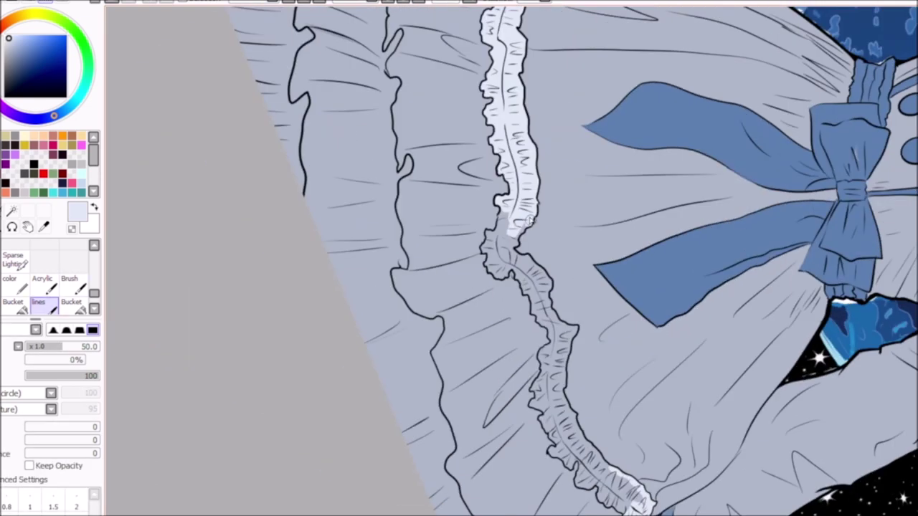
{"action": "mouse_move", "coordinate": [563, 352]}
{"action": "left_mouse_down"}
{"action": "mouse_move", "coordinate": [583, 481]}
{"action": "mouse_move", "coordinate": [638, 510]}
{"action": "mouse_move", "coordinate": [595, 467]}
{"action": "left_mouse_up"}
{"action": "mouse_move", "coordinate": [535, 398]}
{"action": "left_mouse_down"}
{"action": "mouse_move", "coordinate": [552, 437]}
{"action": "mouse_move", "coordinate": [596, 473]}
{"action": "left_mouse_up"}
{"action": "mouse_move", "coordinate": [495, 212]}
{"action": "left_mouse_down"}
{"action": "mouse_move", "coordinate": [508, 272]}
{"action": "mouse_move", "coordinate": [539, 306]}
{"action": "left_mouse_up"}
{"action": "key", "text": "e"}
{"action": "key", "text": "e"}
{"action": "mouse_move", "coordinate": [534, 344]}
{"action": "left_mouse_down"}
{"action": "mouse_move", "coordinate": [567, 452]}
{"action": "mouse_move", "coordinate": [549, 323]}
{"action": "left_mouse_up"}
Paint a pale lavender edge along the wavy hem of the lower skirt flounce
{"action": "scroll", "coordinate": [549, 323], "scroll_direction": "down", "scroll_amount": 3}
{"action": "key", "text": "e"}
{"action": "key", "text": "e"}
{"action": "key", "text": "x"}
{"action": "key", "text": "x"}
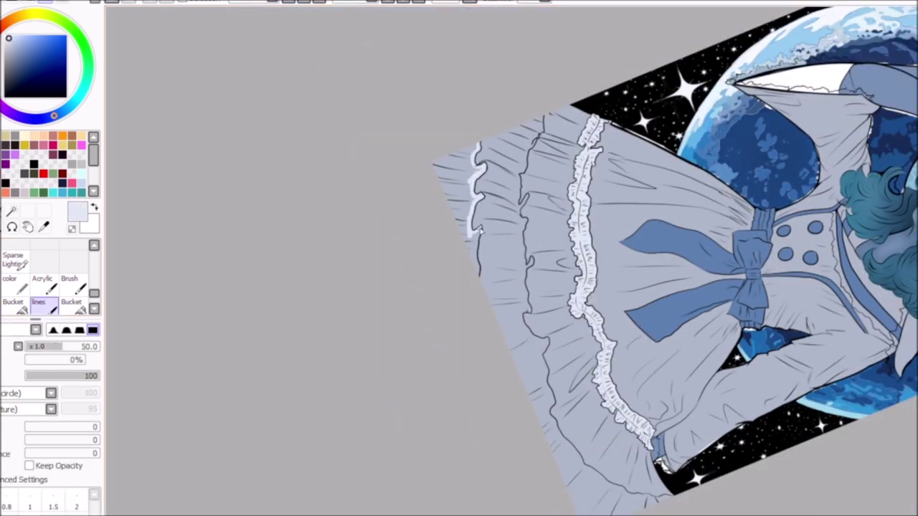
{"action": "key", "text": "e"}
{"action": "key", "text": "e"}
{"action": "left_click_drag", "start_coordinate": [477, 140], "coordinate": [466, 230]}
{"action": "key", "text": "Home"}
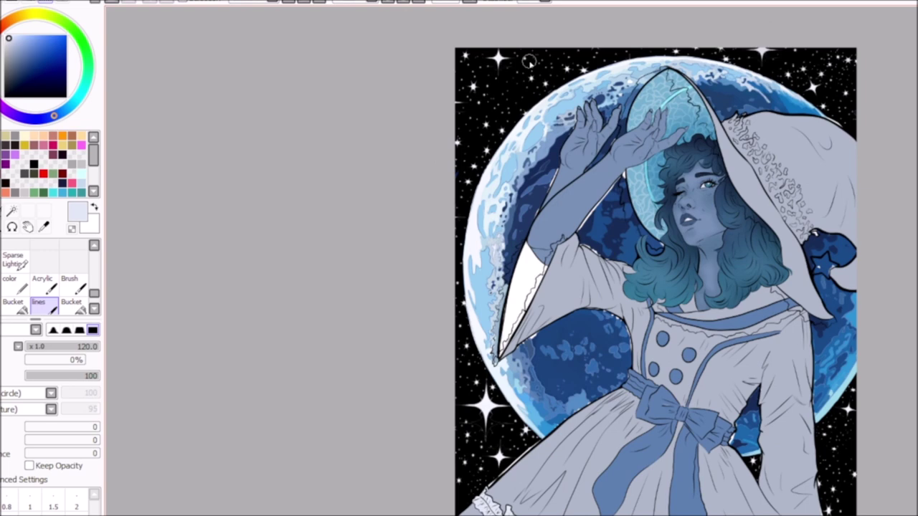
Fill the neckline area between the hair and the blue collar band with pale lavender at brush size 50
{"action": "scroll", "coordinate": [654, 354], "scroll_direction": "up", "scroll_amount": 3}
{"action": "key", "text": "bracketleft"}
{"action": "key", "text": "bracketleft"}
{"action": "key", "text": "bracketleft"}
{"action": "key", "text": "bracketleft"}
{"action": "key", "text": "bracketleft"}
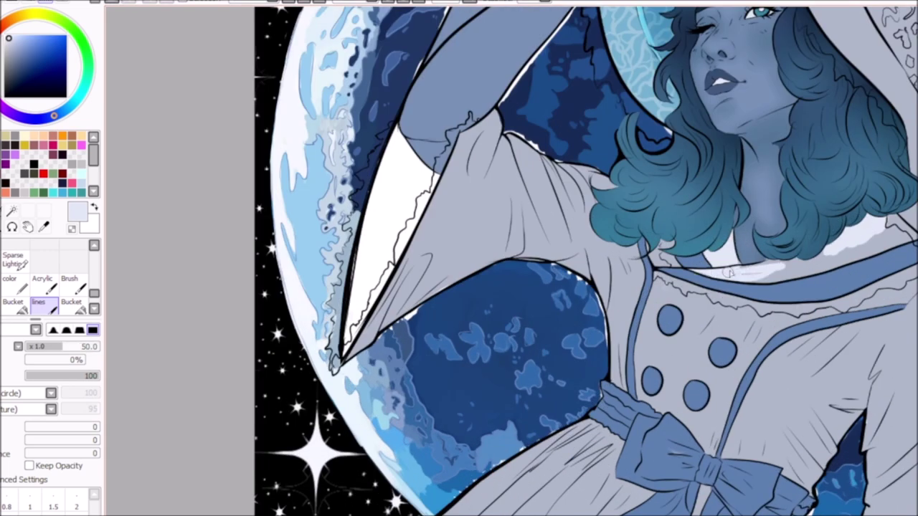
{"action": "scroll", "coordinate": [658, 352], "scroll_direction": "down", "scroll_amount": 5}
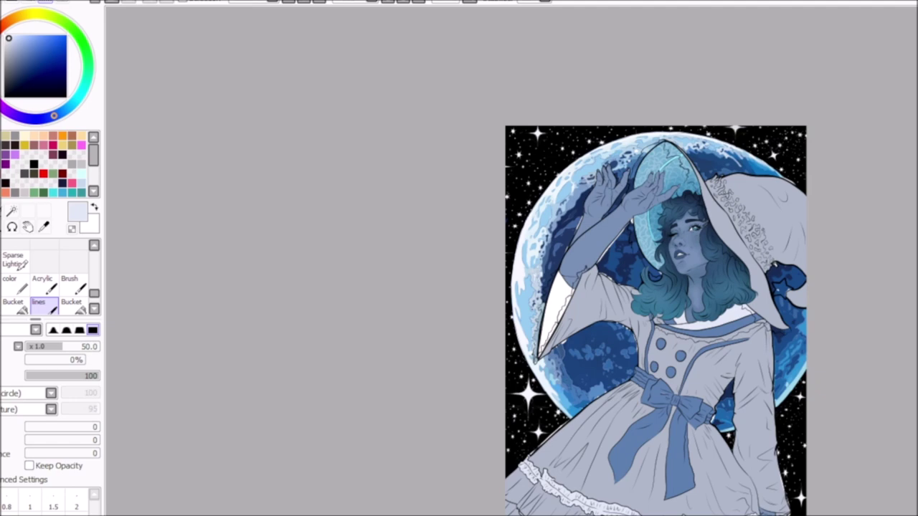
Fill the raised sleeve's lining with blue-grey and softly tint the lining, hat and dress with a brighter blue
{"action": "left_click", "coordinate": [592, 302], "text": "alt"}
{"action": "left_click_drag", "start_coordinate": [563, 276], "coordinate": [549, 330]}
{"action": "left_click", "coordinate": [597, 203], "text": "alt"}
{"action": "key", "text": "bracketright"}
{"action": "key", "text": "bracketright"}
{"action": "key", "text": "bracketright"}
{"action": "key", "text": "bracketright"}
{"action": "key", "text": "bracketright"}
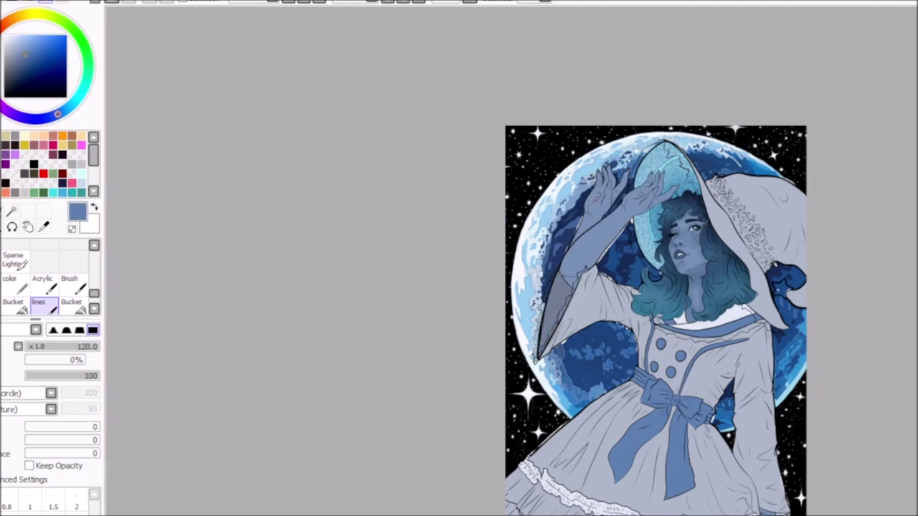
{"action": "left_click", "coordinate": [32, 50]}
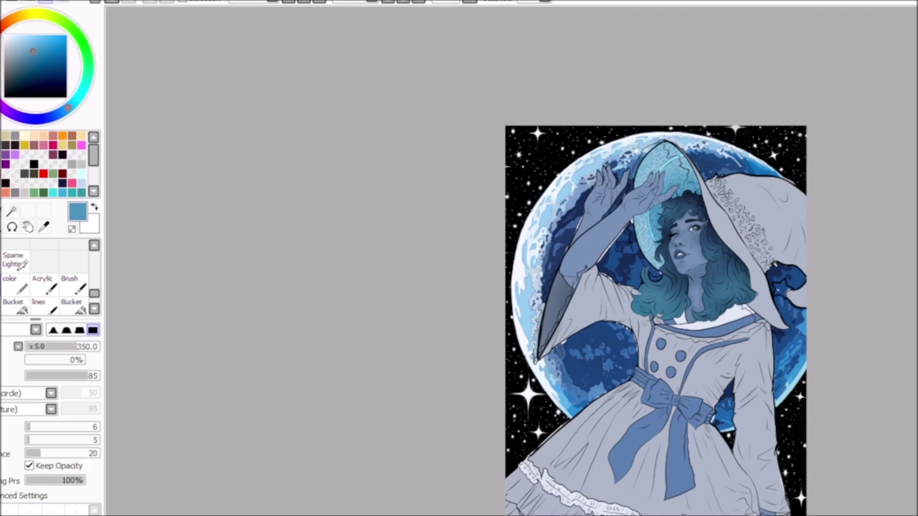
{"action": "left_click", "coordinate": [677, 184], "text": "alt"}
{"action": "key", "text": "n"}
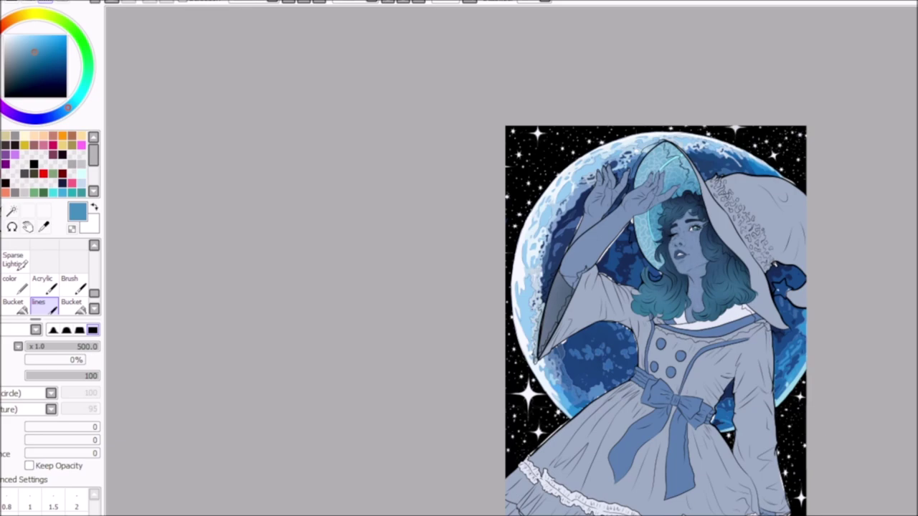
Shade the open eye's iris with teal tones sampled from the eye
{"action": "scroll", "coordinate": [511, 261], "scroll_direction": "up", "scroll_amount": 5}
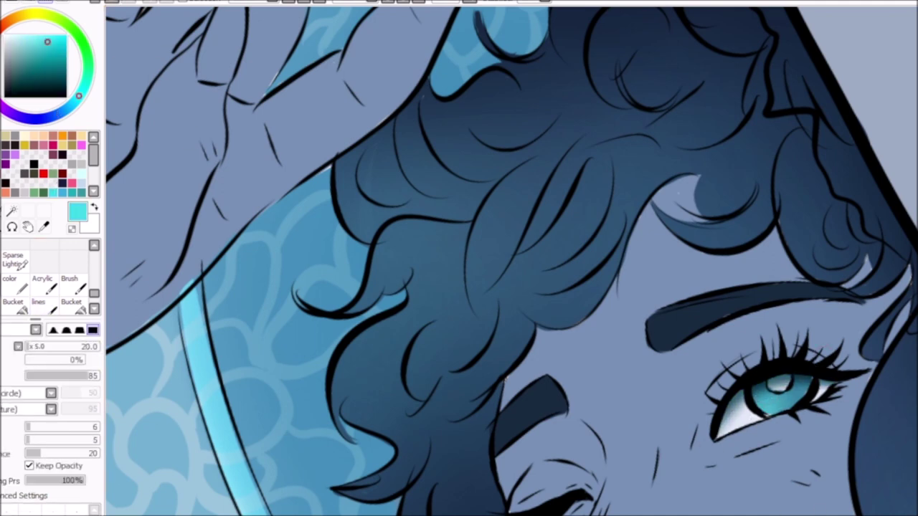
{"action": "left_click", "coordinate": [785, 413], "text": "alt"}
{"action": "key", "text": "b"}
{"action": "mouse_move", "coordinate": [796, 387]}
{"action": "left_mouse_down"}
{"action": "mouse_move", "coordinate": [767, 398]}
{"action": "mouse_move", "coordinate": [789, 401]}
{"action": "left_mouse_up"}
{"action": "key", "text": "n"}
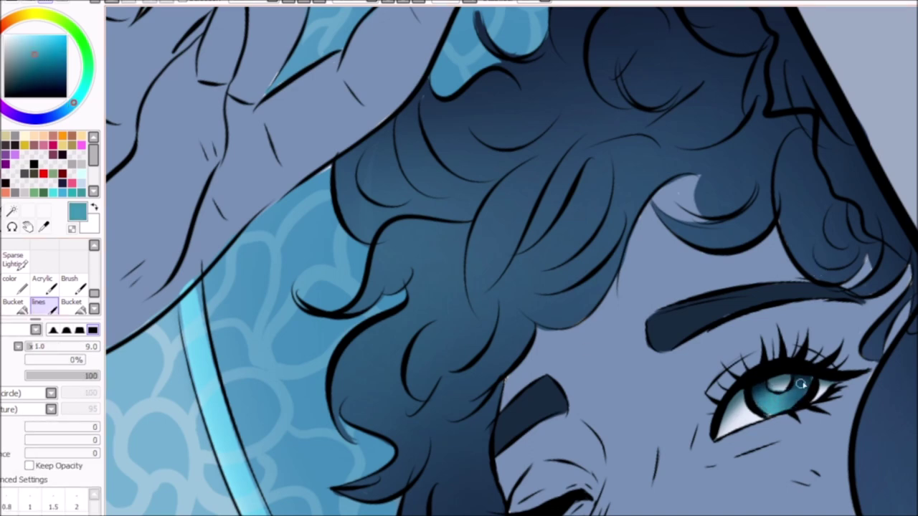
Brighten the open eye's iris with soft cyan and refine its white highlight with the size 9 lines brush
{"action": "key", "text": "b"}
{"action": "mouse_move", "coordinate": [807, 391]}
{"action": "left_mouse_down"}
{"action": "mouse_move", "coordinate": [818, 380]}
{"action": "mouse_move", "coordinate": [775, 384]}
{"action": "left_mouse_up"}
{"action": "key", "text": "n"}
{"action": "left_click", "coordinate": [778, 385], "text": "alt"}
{"action": "scroll", "coordinate": [776, 384], "scroll_direction": "down", "scroll_amount": 5}
{"action": "scroll", "coordinate": [198, 471], "scroll_direction": "up", "scroll_amount": 5}
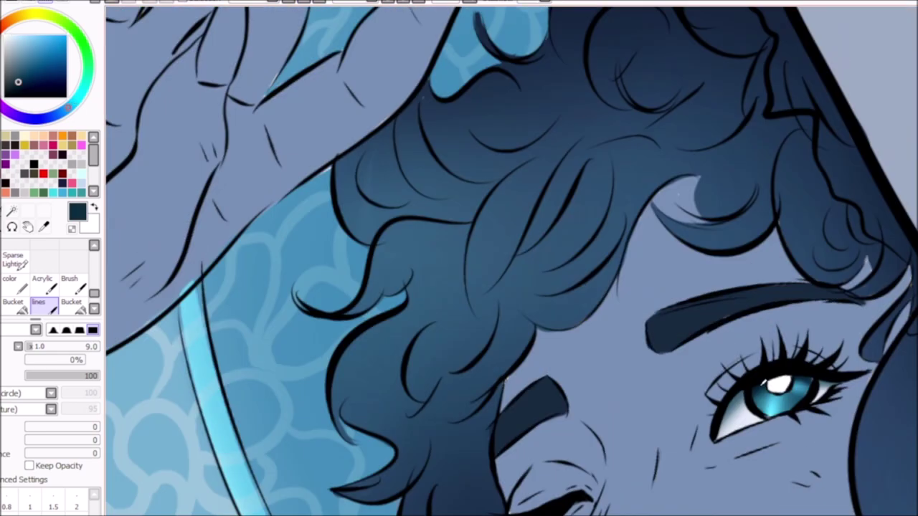
{"action": "key", "text": "b"}
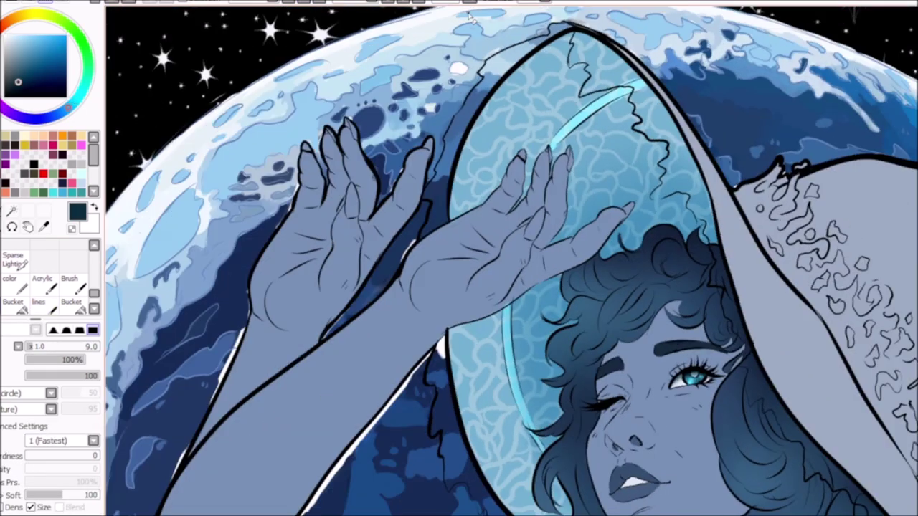
Block in darker slate-blue patches on the cheeks with the lines brush, starting at size 120
{"action": "scroll", "coordinate": [511, 261], "scroll_direction": "down", "scroll_amount": 3}
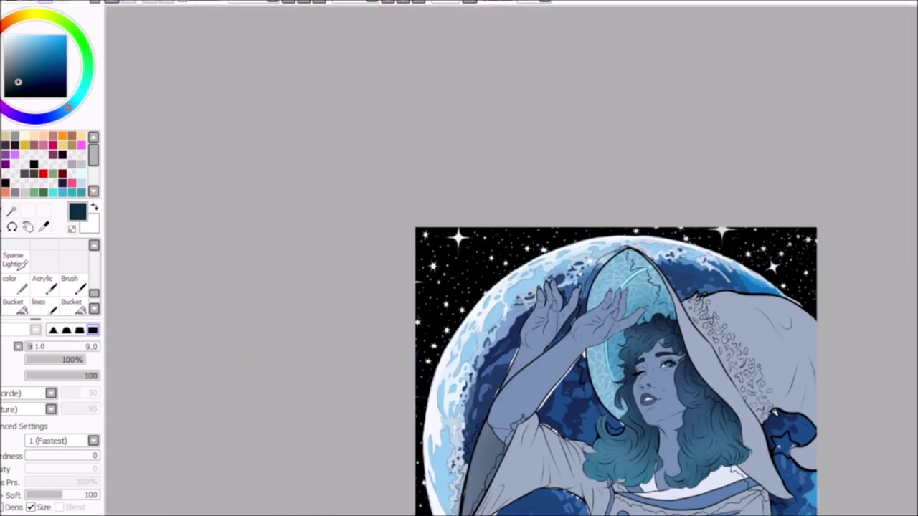
{"action": "scroll", "coordinate": [511, 261], "scroll_direction": "up", "scroll_amount": 4}
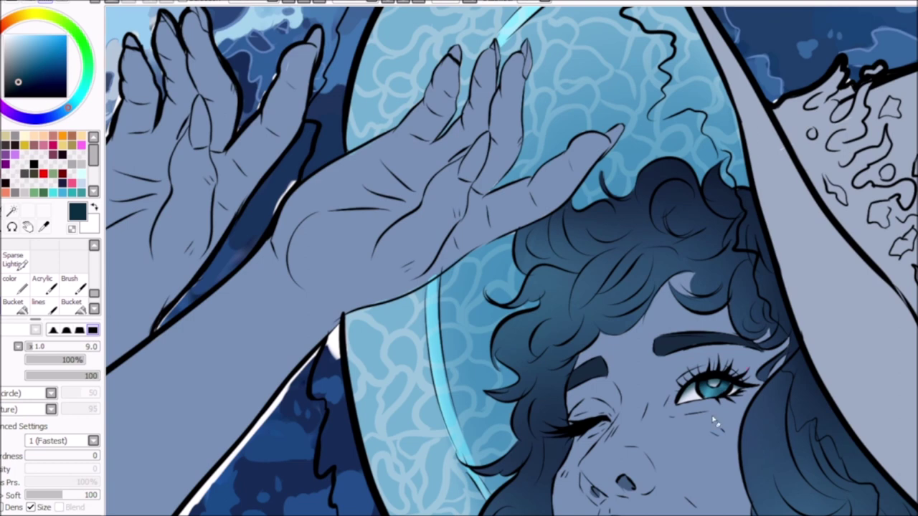
{"action": "key", "text": "n"}
{"action": "left_click_drag", "start_coordinate": [706, 430], "coordinate": [726, 452]}
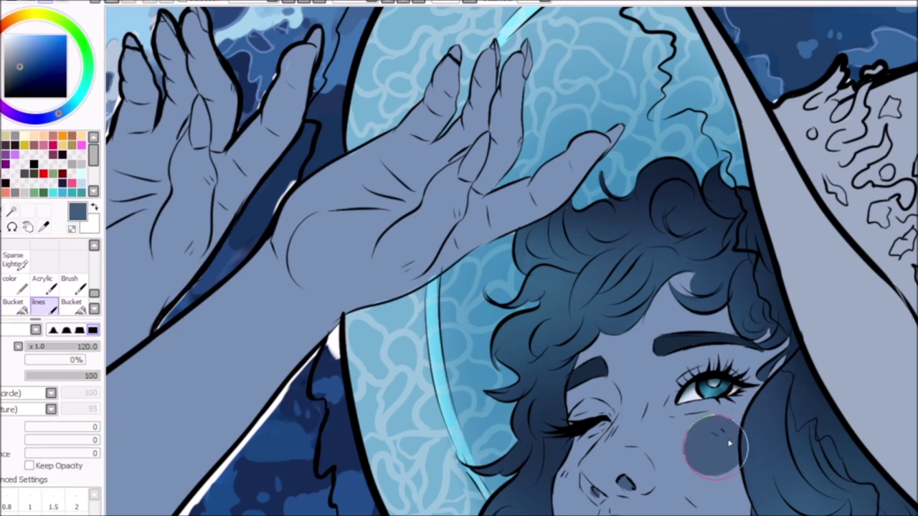
{"action": "left_click", "coordinate": [566, 476]}
{"action": "left_click_drag", "start_coordinate": [601, 434], "coordinate": [611, 446]}
{"action": "key", "text": "bracketleft"}
{"action": "key", "text": "bracketleft"}
{"action": "key", "text": "bracketleft"}
{"action": "key", "text": "bracketleft"}
{"action": "key", "text": "bracketleft"}
Softly shade the cheeks, nose, brow area and jaw with slate blue
{"action": "mouse_move", "coordinate": [760, 384]}
{"action": "left_mouse_down"}
{"action": "mouse_move", "coordinate": [677, 364]}
{"action": "mouse_move", "coordinate": [603, 423]}
{"action": "mouse_move", "coordinate": [609, 430]}
{"action": "left_mouse_up"}
{"action": "left_click_drag", "start_coordinate": [689, 373], "coordinate": [628, 480]}
{"action": "key", "text": "c"}
{"action": "mouse_move", "coordinate": [746, 437]}
{"action": "left_mouse_down"}
{"action": "mouse_move", "coordinate": [696, 434]}
{"action": "mouse_move", "coordinate": [685, 496]}
{"action": "left_mouse_up"}
{"action": "mouse_move", "coordinate": [749, 412]}
{"action": "left_mouse_down"}
{"action": "mouse_move", "coordinate": [708, 356]}
{"action": "mouse_move", "coordinate": [613, 445]}
{"action": "left_mouse_up"}
{"action": "left_click_drag", "start_coordinate": [599, 373], "coordinate": [610, 423]}
{"action": "left_click_drag", "start_coordinate": [556, 445], "coordinate": [548, 495]}
{"action": "left_click_drag", "start_coordinate": [602, 480], "coordinate": [631, 494]}
{"action": "key", "text": "minus"}
{"action": "key", "text": "minus"}
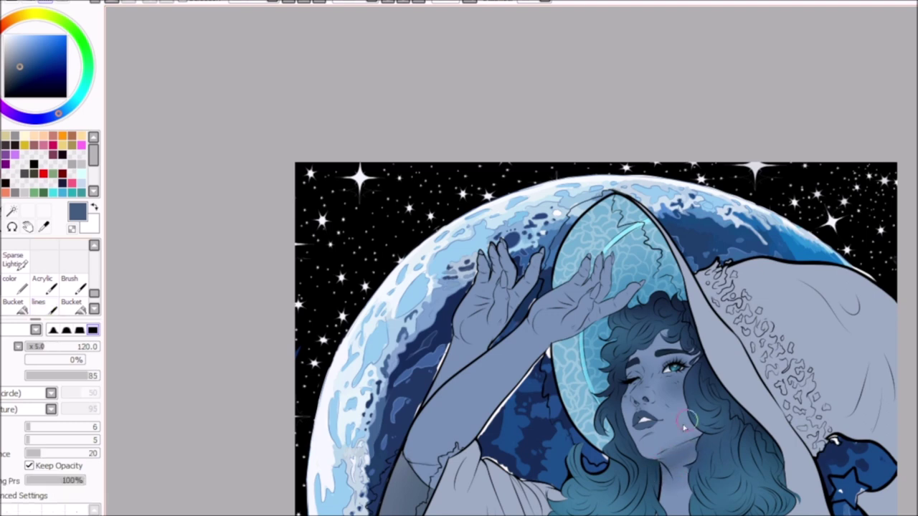
Softly shade both palms and the elbow of the raised arm with slate blue at brush size 120
{"action": "left_click_drag", "start_coordinate": [560, 297], "coordinate": [563, 316]}
{"action": "left_click_drag", "start_coordinate": [419, 426], "coordinate": [420, 477]}
{"action": "left_click_drag", "start_coordinate": [473, 298], "coordinate": [484, 319]}
{"action": "mouse_move", "coordinate": [402, 423]}
{"action": "left_mouse_down"}
{"action": "mouse_move", "coordinate": [430, 477]}
{"action": "mouse_move", "coordinate": [423, 434]}
{"action": "left_mouse_up"}
{"action": "left_click_drag", "start_coordinate": [573, 290], "coordinate": [552, 315]}
{"action": "left_click_drag", "start_coordinate": [484, 301], "coordinate": [465, 339]}
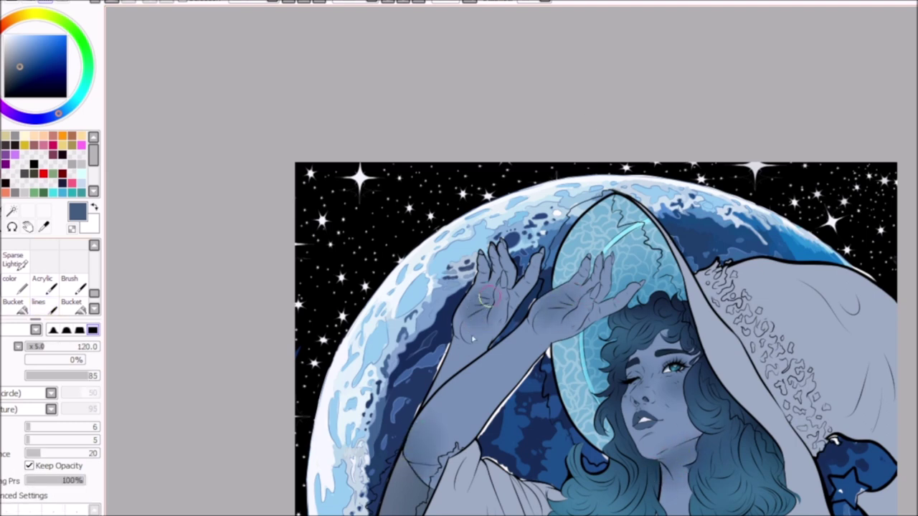
{"action": "scroll", "coordinate": [486, 299], "scroll_direction": "down", "scroll_amount": 1}
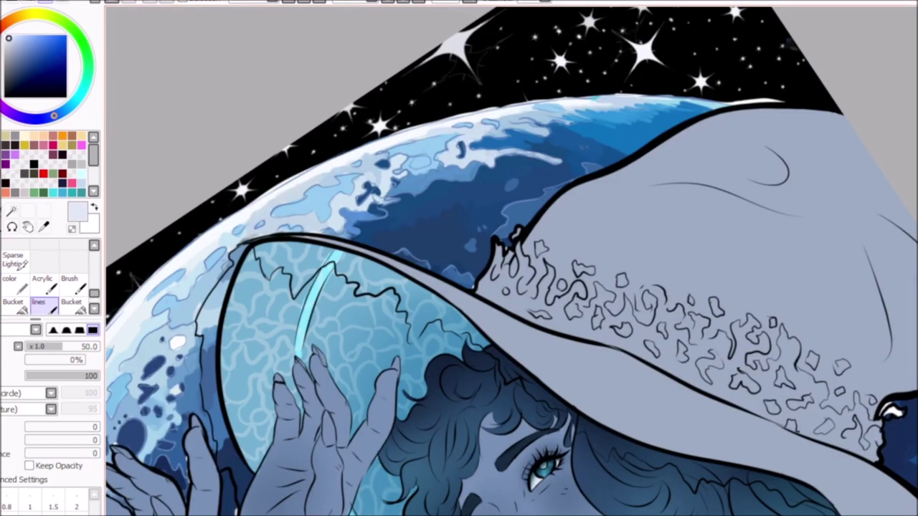
Fill the lace band and the ribbon star on the hat with pale lavender, keeping the lace gaps clear
{"action": "mouse_move", "coordinate": [509, 244]}
{"action": "left_mouse_down"}
{"action": "mouse_move", "coordinate": [488, 294]}
{"action": "mouse_move", "coordinate": [531, 273]}
{"action": "mouse_move", "coordinate": [524, 297]}
{"action": "mouse_move", "coordinate": [581, 270]}
{"action": "left_mouse_up"}
{"action": "mouse_move", "coordinate": [672, 290]}
{"action": "left_mouse_down"}
{"action": "mouse_move", "coordinate": [635, 305]}
{"action": "mouse_move", "coordinate": [628, 345]}
{"action": "left_mouse_up"}
{"action": "mouse_move", "coordinate": [638, 298]}
{"action": "left_mouse_down"}
{"action": "mouse_move", "coordinate": [610, 337]}
{"action": "mouse_move", "coordinate": [599, 287]}
{"action": "mouse_move", "coordinate": [583, 315]}
{"action": "mouse_move", "coordinate": [553, 313]}
{"action": "left_mouse_up"}
{"action": "left_click_drag", "start_coordinate": [892, 413], "coordinate": [871, 449]}
{"action": "mouse_move", "coordinate": [871, 401]}
{"action": "left_mouse_down"}
{"action": "mouse_move", "coordinate": [854, 441]}
{"action": "mouse_move", "coordinate": [803, 405]}
{"action": "mouse_move", "coordinate": [782, 409]}
{"action": "left_mouse_up"}
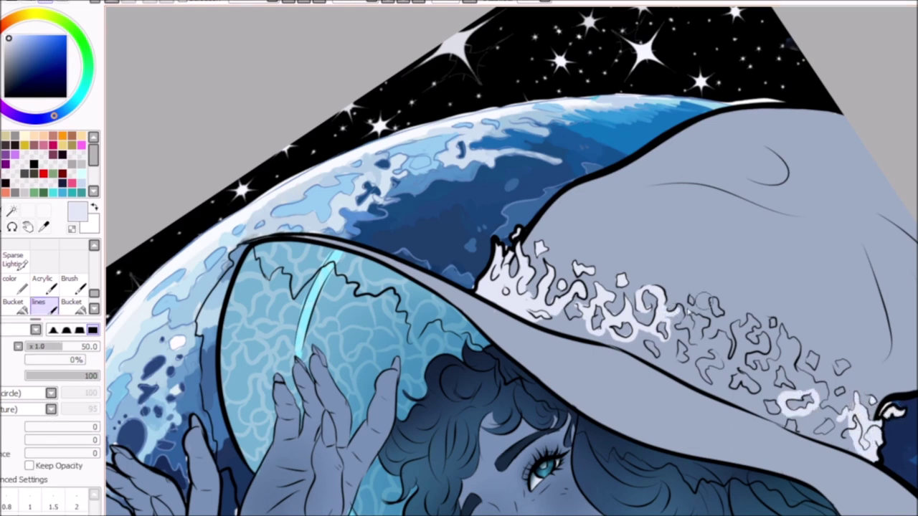
{"action": "mouse_move", "coordinate": [839, 367]}
{"action": "left_mouse_down"}
{"action": "mouse_move", "coordinate": [810, 398]}
{"action": "mouse_move", "coordinate": [775, 358]}
{"action": "mouse_move", "coordinate": [793, 337]}
{"action": "mouse_move", "coordinate": [857, 441]}
{"action": "mouse_move", "coordinate": [804, 423]}
{"action": "mouse_move", "coordinate": [749, 315]}
{"action": "mouse_move", "coordinate": [745, 341]}
{"action": "mouse_move", "coordinate": [726, 361]}
{"action": "mouse_move", "coordinate": [681, 315]}
{"action": "mouse_move", "coordinate": [696, 326]}
{"action": "left_mouse_up"}
{"action": "mouse_move", "coordinate": [573, 322]}
{"action": "left_mouse_down"}
{"action": "mouse_move", "coordinate": [681, 376]}
{"action": "mouse_move", "coordinate": [761, 401]}
{"action": "mouse_move", "coordinate": [690, 358]}
{"action": "mouse_move", "coordinate": [711, 346]}
{"action": "left_mouse_up"}
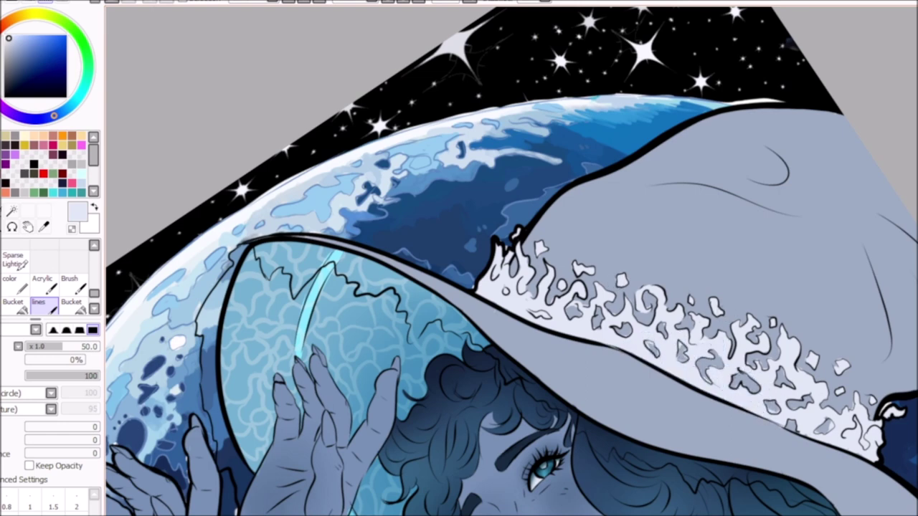
{"action": "key", "text": "e"}
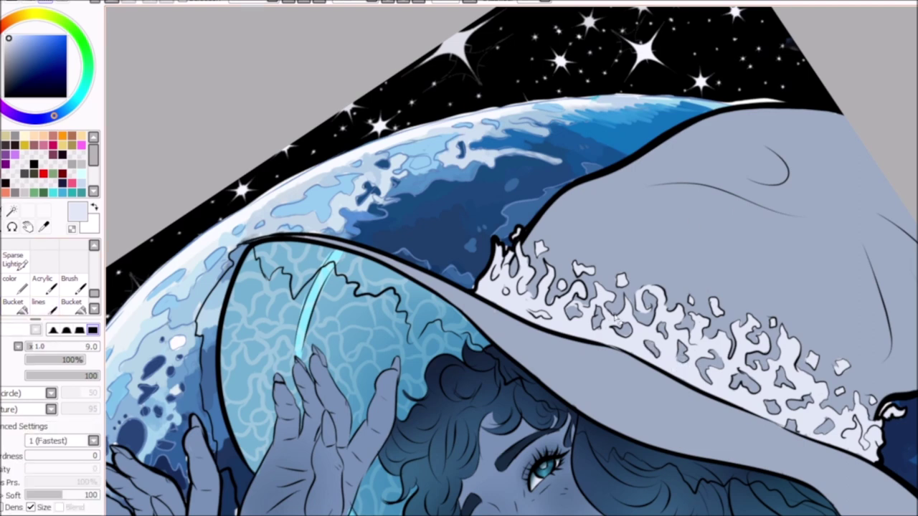
{"action": "key", "text": "Home"}
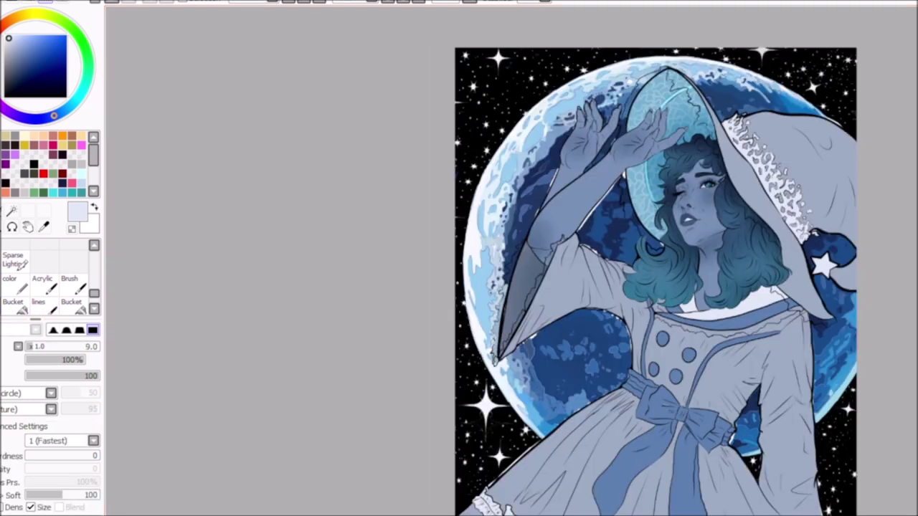
Shade the dress folds, sleeves and hat crown with blue-grey shadows at brush size 350
{"action": "key", "text": "e"}
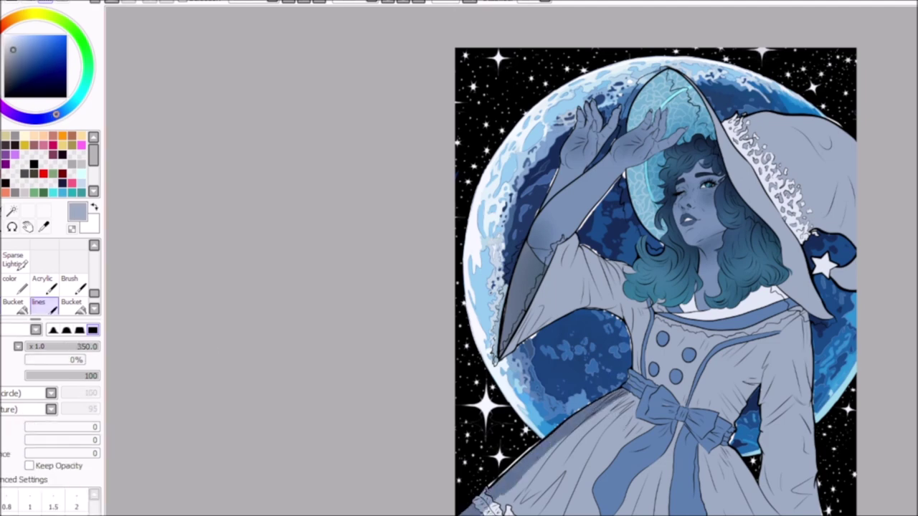
{"action": "key", "text": "ctrl+z"}
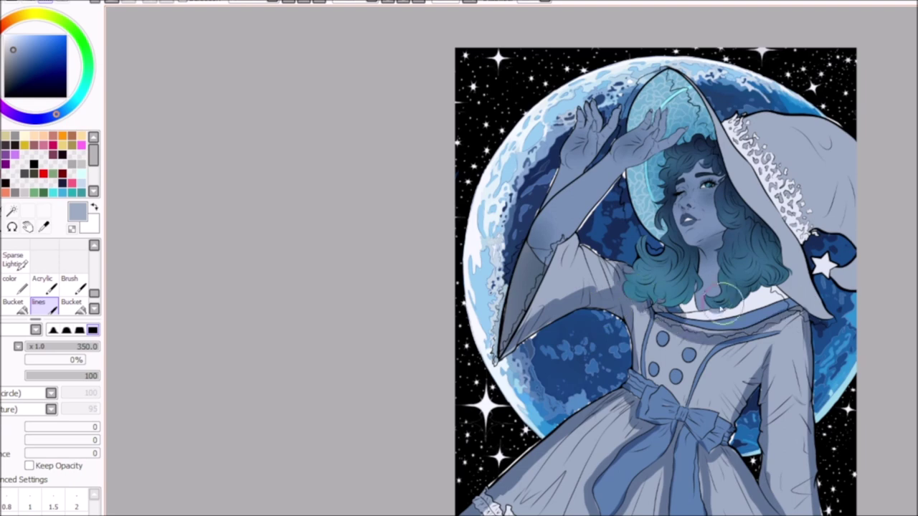
{"action": "key", "text": "e"}
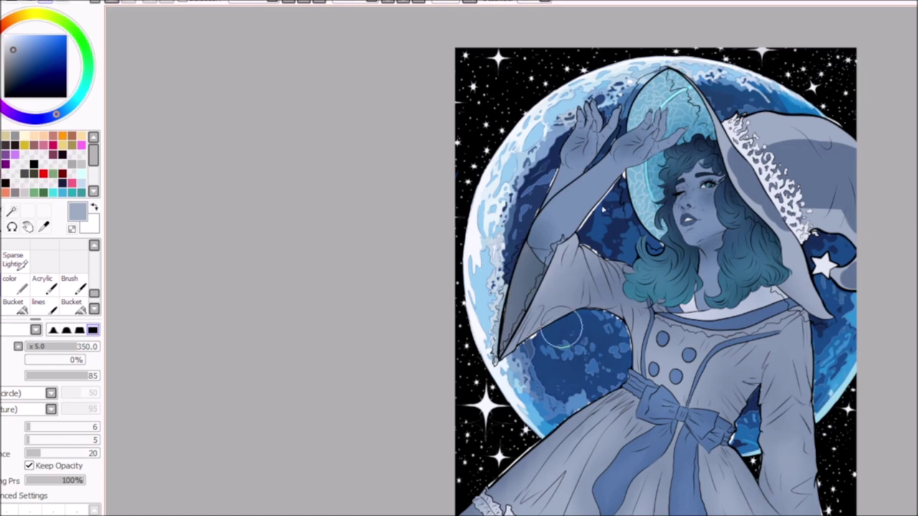
Paint pale highlights on the skirt, ribbon, bodice, buttons and lowered sleeve with the size 350 lines brush
{"action": "left_click", "coordinate": [40, 301]}
{"action": "left_click_drag", "start_coordinate": [545, 502], "coordinate": [632, 459]}
{"action": "left_click_drag", "start_coordinate": [681, 502], "coordinate": [713, 423]}
{"action": "left_click_drag", "start_coordinate": [789, 359], "coordinate": [789, 495]}
{"action": "left_click_drag", "start_coordinate": [710, 373], "coordinate": [688, 319]}
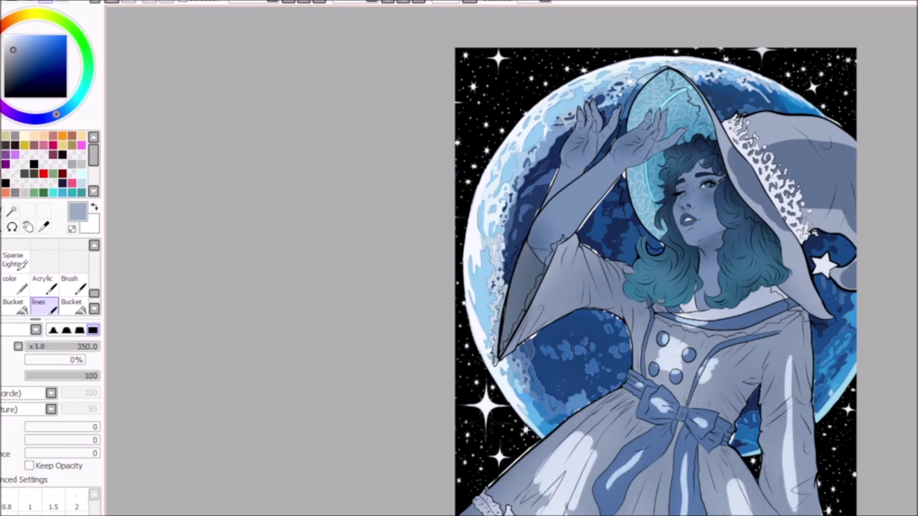
Soften the pale highlights on the dress, sleeves and ribbon with the blending brush at size 350
{"action": "left_click_drag", "start_coordinate": [553, 301], "coordinate": [624, 255]}
{"action": "key", "text": "b"}
{"action": "mouse_move", "coordinate": [810, 330]}
{"action": "left_mouse_down"}
{"action": "mouse_move", "coordinate": [789, 430]}
{"action": "mouse_move", "coordinate": [688, 373]}
{"action": "mouse_move", "coordinate": [682, 509]}
{"action": "mouse_move", "coordinate": [599, 251]}
{"action": "mouse_move", "coordinate": [722, 308]}
{"action": "mouse_move", "coordinate": [567, 466]}
{"action": "mouse_move", "coordinate": [739, 495]}
{"action": "mouse_move", "coordinate": [736, 437]}
{"action": "left_mouse_up"}
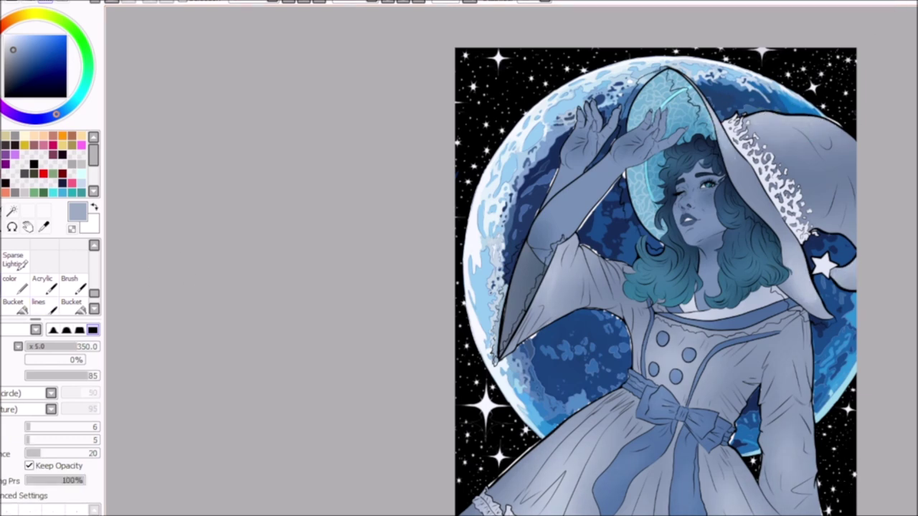
Paint pale highlights on the waist bow with the size 50 lines brush and soften them at size 120
{"action": "scroll", "coordinate": [545, 301], "scroll_direction": "up", "scroll_amount": 3}
{"action": "key", "text": "l"}
{"action": "mouse_move", "coordinate": [690, 485]}
{"action": "left_mouse_down"}
{"action": "mouse_move", "coordinate": [746, 474]}
{"action": "mouse_move", "coordinate": [796, 506]}
{"action": "mouse_move", "coordinate": [642, 423]}
{"action": "left_mouse_up"}
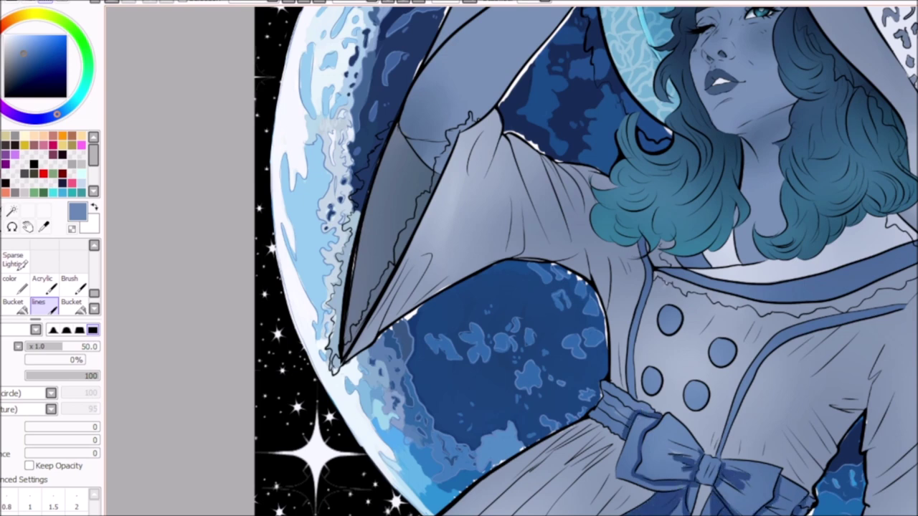
{"action": "key", "text": "b"}
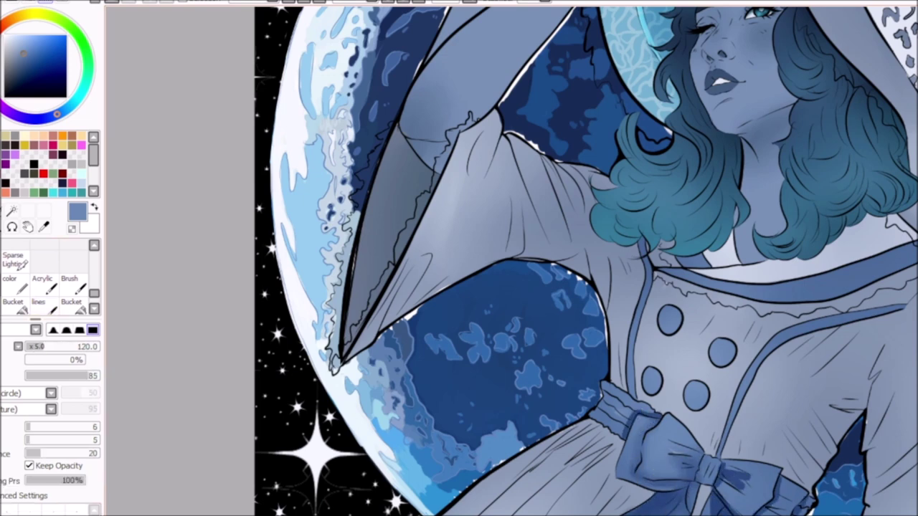
{"action": "mouse_move", "coordinate": [665, 495]}
{"action": "left_mouse_down"}
{"action": "mouse_move", "coordinate": [721, 473]}
{"action": "mouse_move", "coordinate": [796, 509]}
{"action": "mouse_move", "coordinate": [645, 427]}
{"action": "left_mouse_up"}
{"action": "key", "text": "e"}
{"action": "key", "text": "n"}
{"action": "mouse_move", "coordinate": [635, 466]}
{"action": "left_mouse_down"}
{"action": "mouse_move", "coordinate": [761, 486]}
{"action": "mouse_move", "coordinate": [661, 453]}
{"action": "mouse_move", "coordinate": [676, 445]}
{"action": "mouse_move", "coordinate": [792, 502]}
{"action": "left_mouse_up"}
{"action": "left_click", "coordinate": [10, 303]}
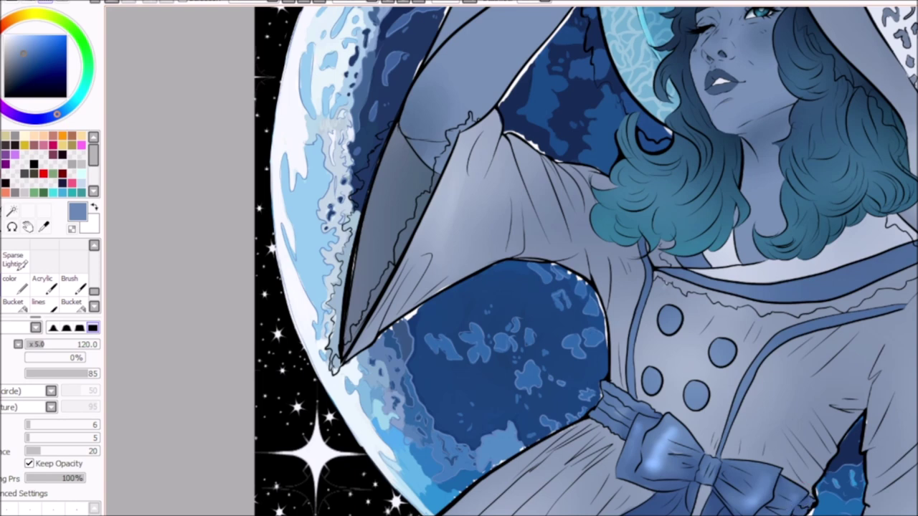
Paint pale highlights on the palms, forearms, face, neck and dress buttons with the size 50 lines brush
{"action": "scroll", "coordinate": [350, 61], "scroll_direction": "down", "scroll_amount": 3}
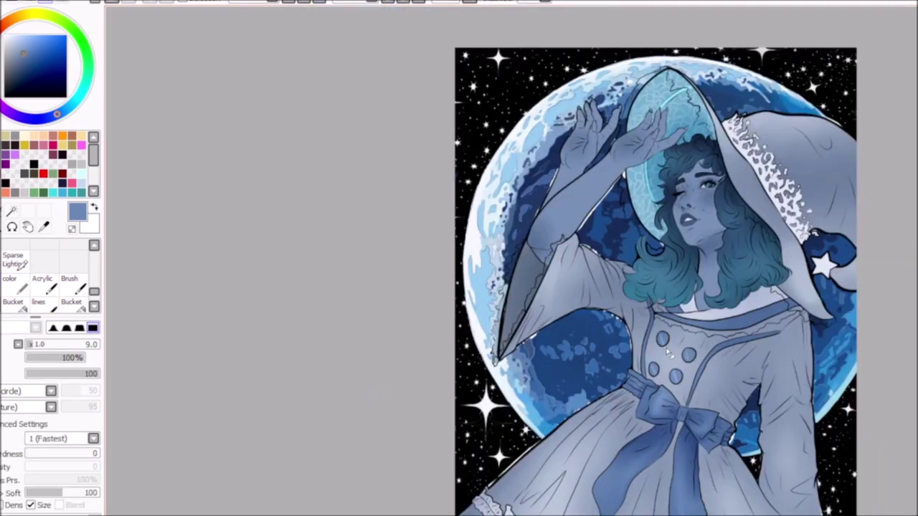
{"action": "key", "text": "n"}
{"action": "key", "text": "c"}
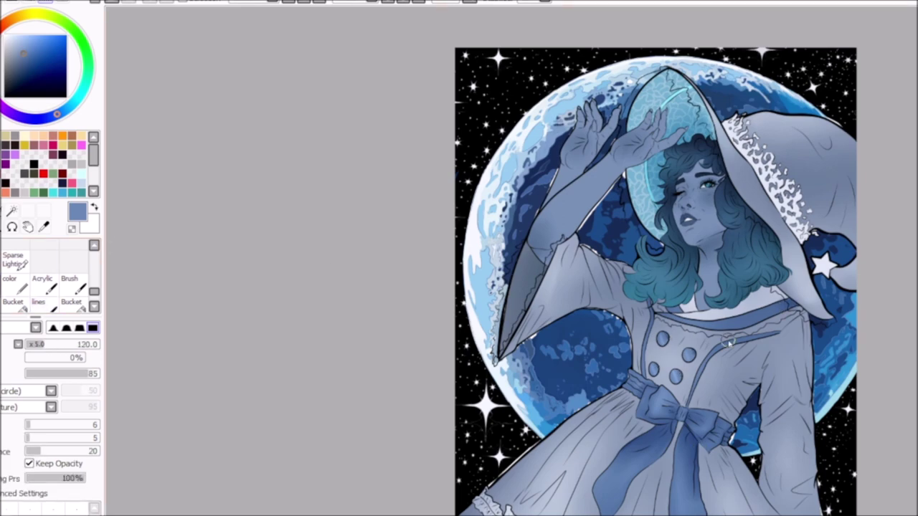
{"action": "key", "text": "n"}
{"action": "scroll", "coordinate": [645, 287], "scroll_direction": "up", "scroll_amount": 2}
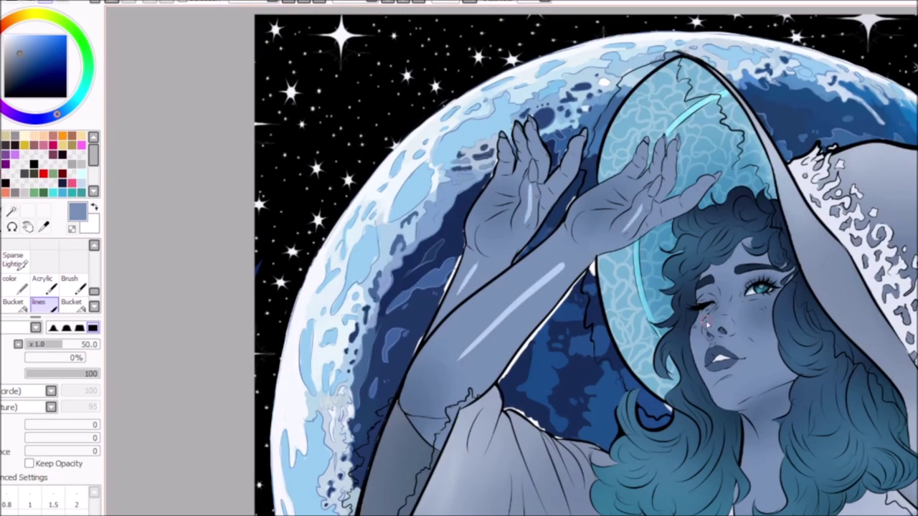
{"action": "scroll", "coordinate": [586, 261], "scroll_direction": "down", "scroll_amount": 5}
{"action": "scroll", "coordinate": [586, 261], "scroll_direction": "up", "scroll_amount": 5}
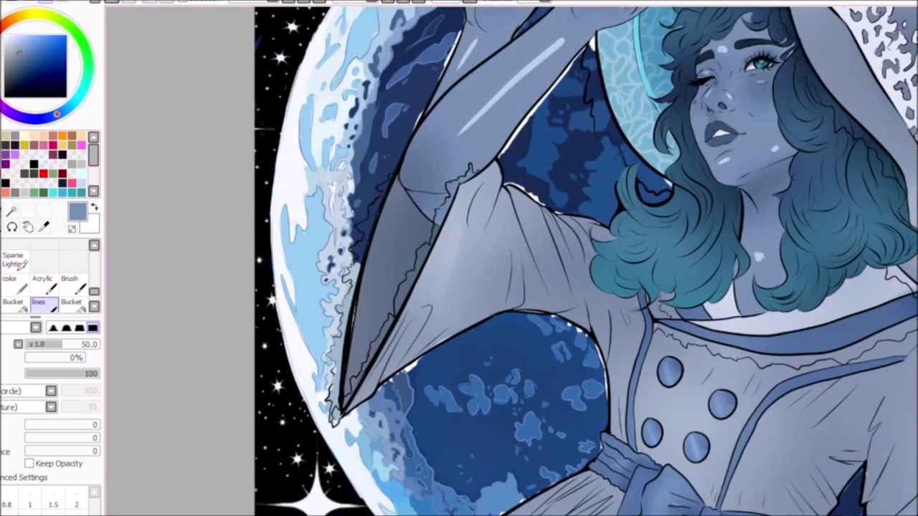
{"action": "scroll", "coordinate": [586, 261], "scroll_direction": "down", "scroll_amount": 5}
{"action": "scroll", "coordinate": [868, 424], "scroll_direction": "up", "scroll_amount": 5}
{"action": "scroll", "coordinate": [868, 424], "scroll_direction": "down", "scroll_amount": 6}
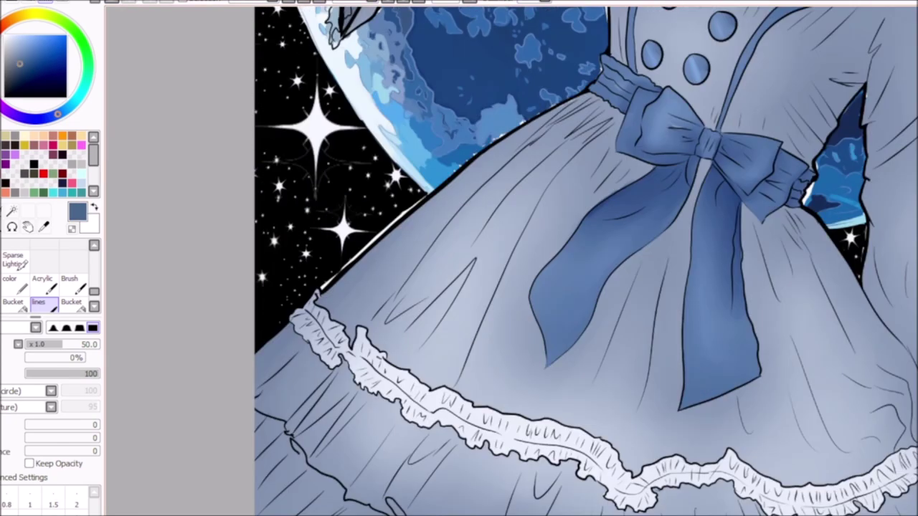
Blend the pale highlights on the face, palms and forearms into the skin at size 120
{"action": "key", "text": "b"}
{"action": "scroll", "coordinate": [787, 326], "scroll_direction": "up", "scroll_amount": 5}
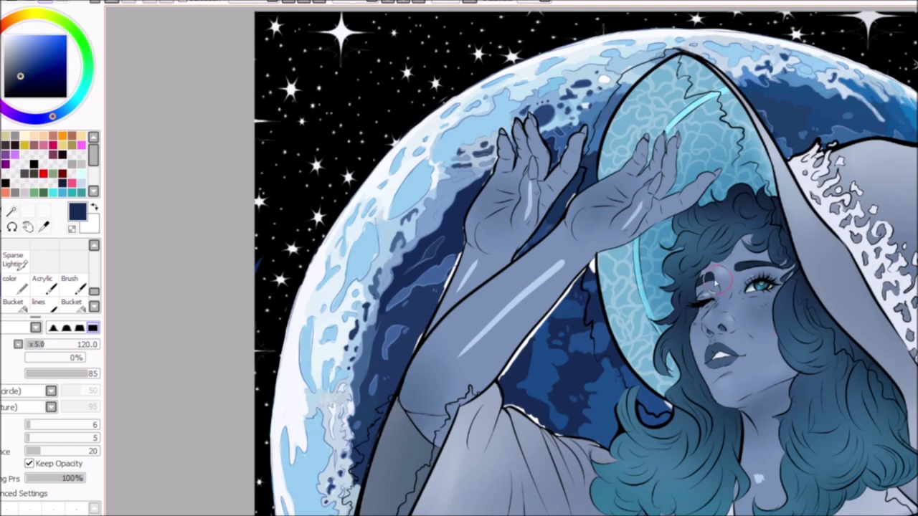
{"action": "scroll", "coordinate": [501, 234], "scroll_direction": "up", "scroll_amount": 2}
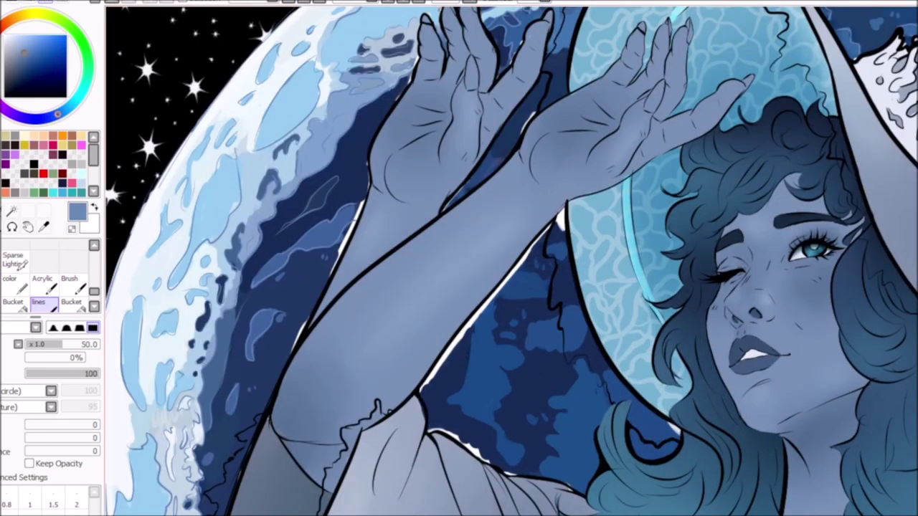
Fill the fingernails of both hands with slate blue using the size 20 lines brush
{"action": "scroll", "coordinate": [501, 234], "scroll_direction": "up", "scroll_amount": 3}
{"action": "key", "text": "b"}
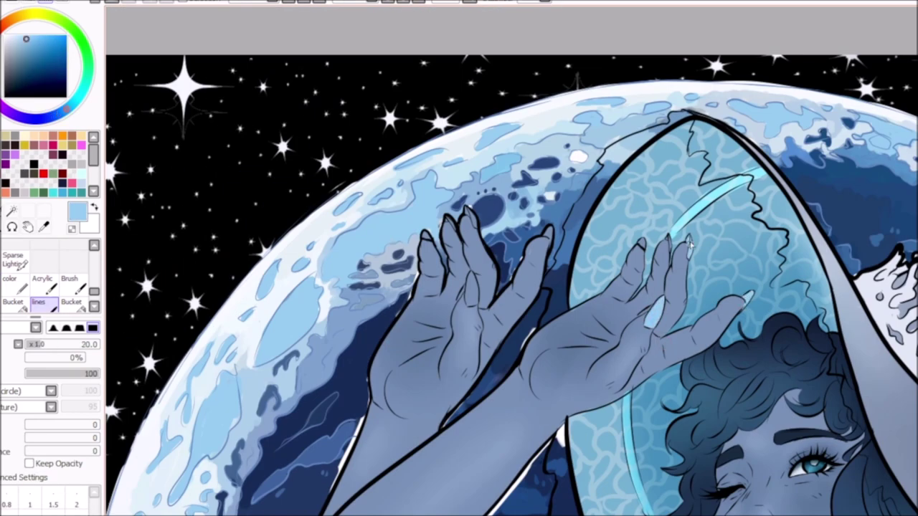
{"action": "left_click", "coordinate": [649, 319], "text": "alt"}
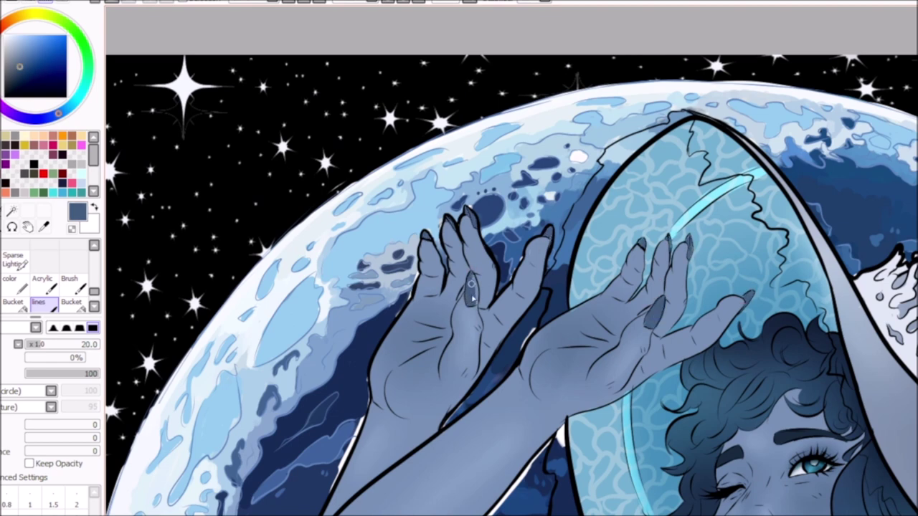
{"action": "left_click", "coordinate": [649, 324], "text": "alt"}
Shade the fingernails, darkening the fingertip nails with deep navy at size 20
{"action": "key", "text": "b"}
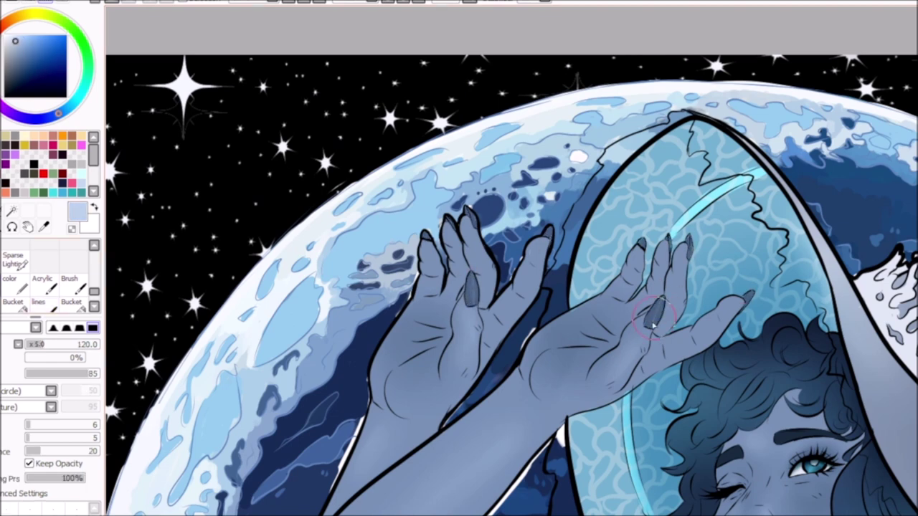
{"action": "left_click", "coordinate": [476, 214], "text": "alt"}
{"action": "key", "text": "n"}
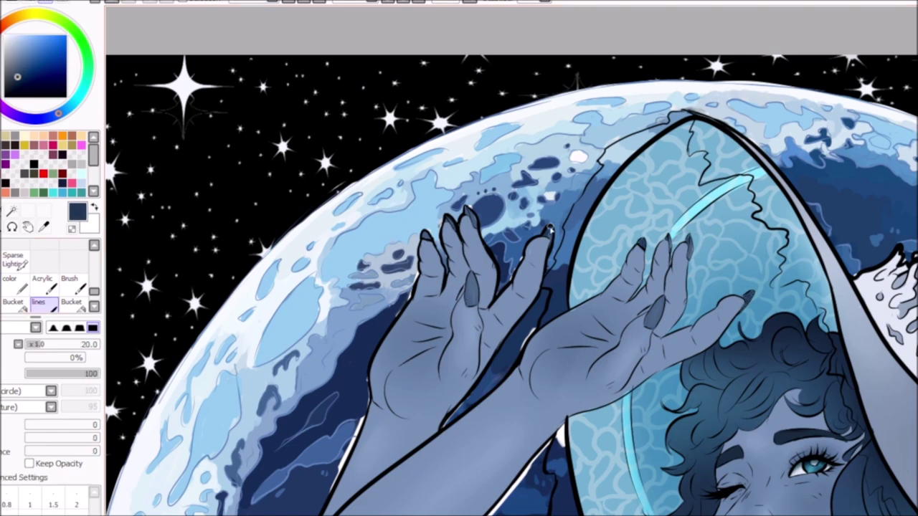
{"action": "key", "text": "minus"}
{"action": "key", "text": "minus"}
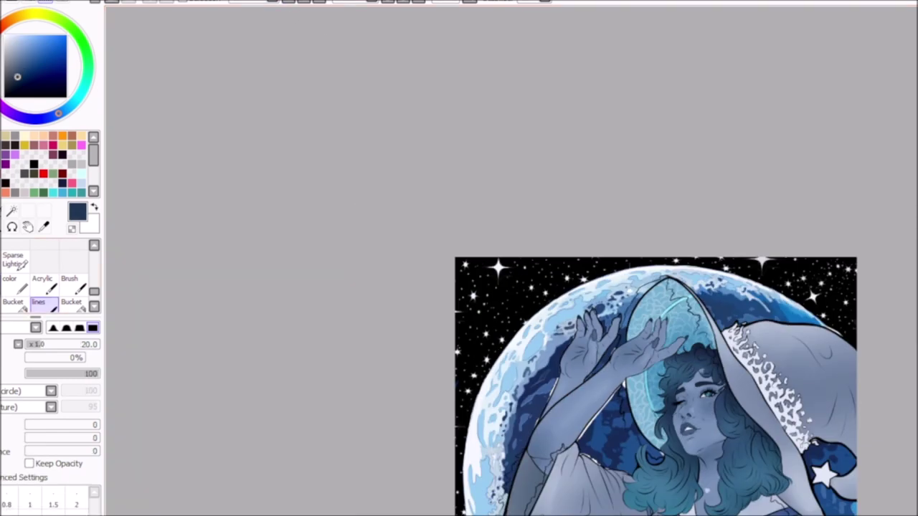
Pick the star's pale lavender and start filling the hat brim's lace frill at size 20, below the raised forearm and beside the curls
{"action": "key", "text": "b"}
{"action": "left_click", "coordinate": [833, 459], "text": "alt"}
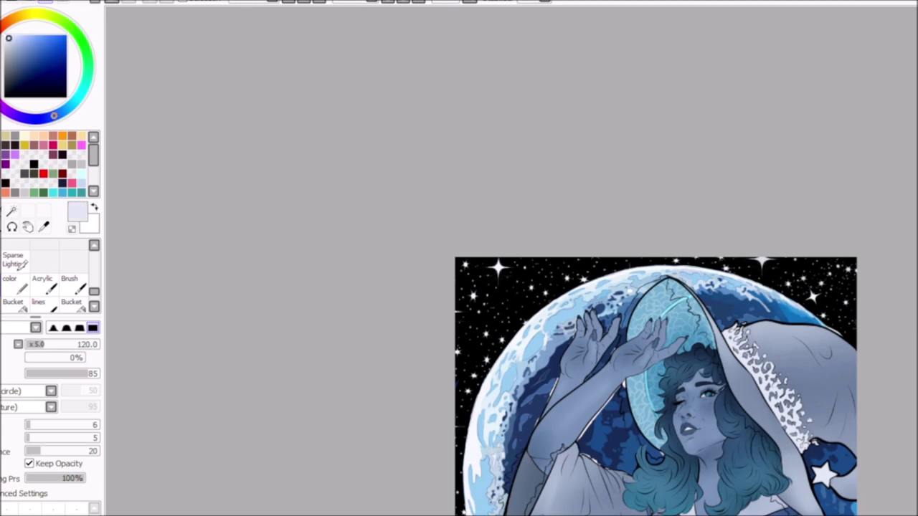
{"action": "key", "text": "n"}
{"action": "key", "text": "plus"}
{"action": "key", "text": "plus"}
{"action": "mouse_move", "coordinate": [552, 427]}
{"action": "left_mouse_down"}
{"action": "mouse_move", "coordinate": [550, 457]}
{"action": "mouse_move", "coordinate": [568, 515]}
{"action": "left_mouse_up"}
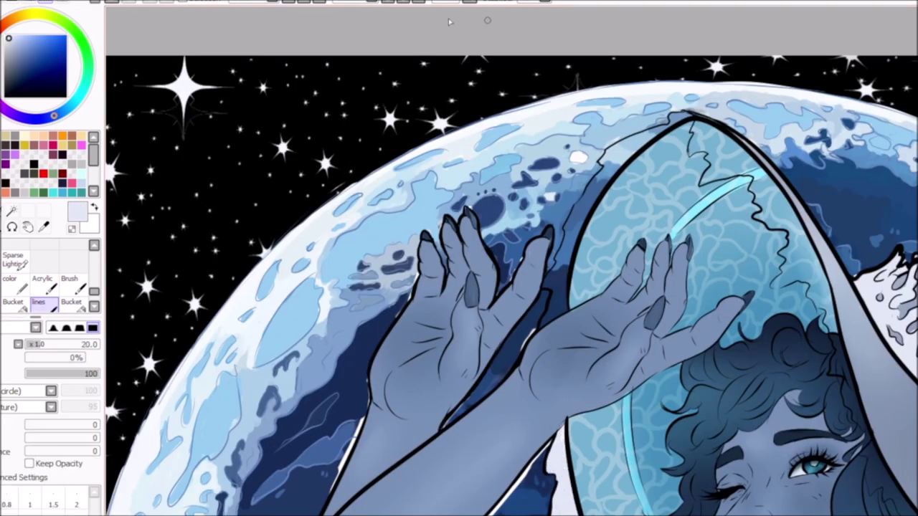
{"action": "left_click_drag", "start_coordinate": [431, 417], "coordinate": [291, 324]}
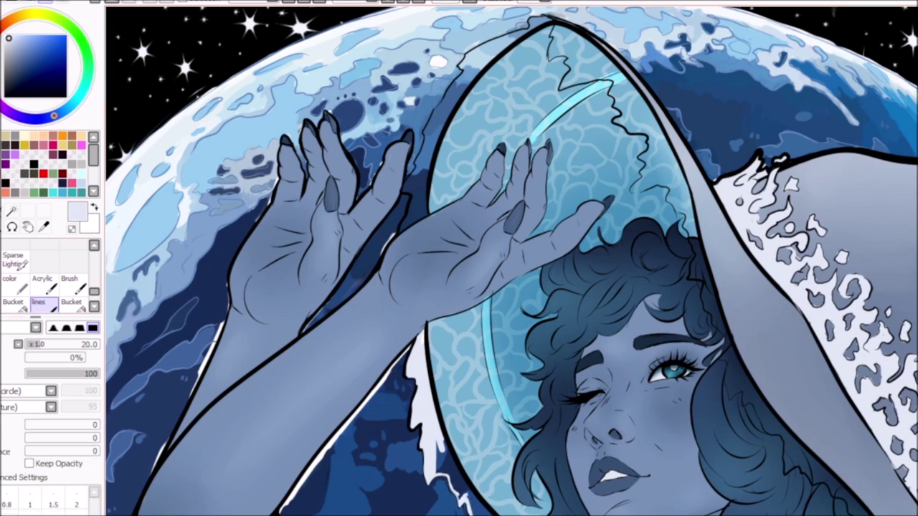
{"action": "left_click_drag", "start_coordinate": [450, 459], "coordinate": [458, 485]}
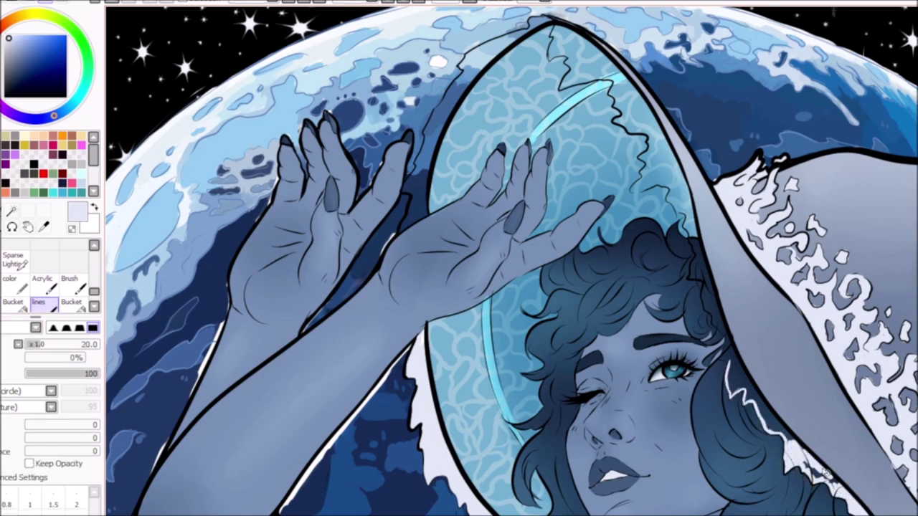
Continue the pale lavender lace fill along the brim's inner edges around the hair and below the wrist
{"action": "scroll", "coordinate": [655, 371], "scroll_direction": "up", "scroll_amount": 3}
{"action": "key", "text": "n"}
{"action": "mouse_move", "coordinate": [794, 241]}
{"action": "left_mouse_down"}
{"action": "mouse_move", "coordinate": [794, 345]}
{"action": "mouse_move", "coordinate": [832, 452]}
{"action": "mouse_move", "coordinate": [830, 414]}
{"action": "mouse_move", "coordinate": [890, 494]}
{"action": "mouse_move", "coordinate": [914, 511]}
{"action": "left_mouse_up"}
{"action": "mouse_move", "coordinate": [753, 186]}
{"action": "left_mouse_down"}
{"action": "mouse_move", "coordinate": [682, 338]}
{"action": "mouse_move", "coordinate": [692, 390]}
{"action": "left_mouse_up"}
{"action": "left_click_drag", "start_coordinate": [684, 296], "coordinate": [644, 351]}
{"action": "left_click_drag", "start_coordinate": [574, 72], "coordinate": [574, 262]}
{"action": "mouse_move", "coordinate": [567, 258]}
{"action": "left_mouse_down"}
{"action": "mouse_move", "coordinate": [548, 337]}
{"action": "mouse_move", "coordinate": [609, 369]}
{"action": "mouse_move", "coordinate": [648, 449]}
{"action": "mouse_move", "coordinate": [645, 388]}
{"action": "mouse_move", "coordinate": [617, 344]}
{"action": "mouse_move", "coordinate": [559, 323]}
{"action": "mouse_move", "coordinate": [573, 258]}
{"action": "left_mouse_up"}
{"action": "left_click", "coordinate": [47, 305]}
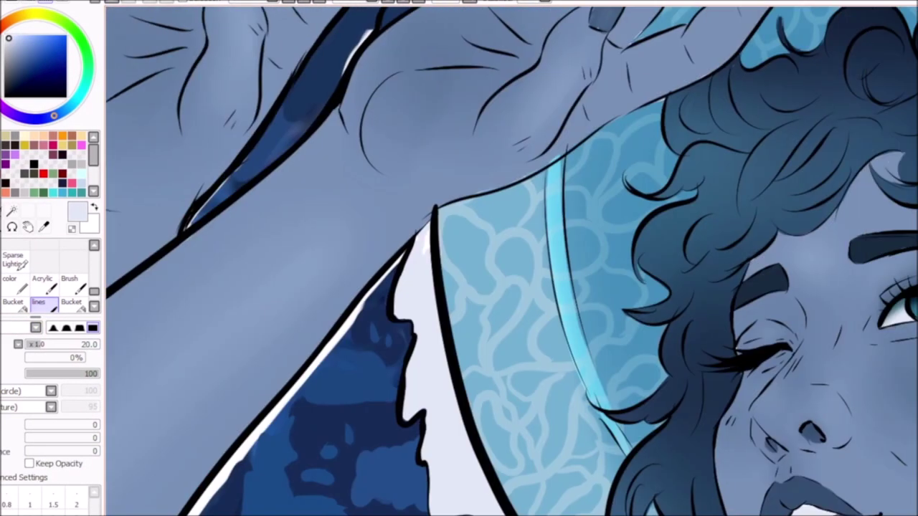
Fill the brim's lace from behind the raised hands up to the hat's peak with pale lavender
{"action": "mouse_move", "coordinate": [391, 423]}
{"action": "left_mouse_down"}
{"action": "mouse_move", "coordinate": [395, 338]}
{"action": "mouse_move", "coordinate": [422, 289]}
{"action": "mouse_move", "coordinate": [396, 409]}
{"action": "left_mouse_up"}
{"action": "scroll", "coordinate": [502, 215], "scroll_direction": "up", "scroll_amount": 1}
{"action": "mouse_move", "coordinate": [677, 23]}
{"action": "left_mouse_down"}
{"action": "mouse_move", "coordinate": [480, 172]}
{"action": "mouse_move", "coordinate": [445, 245]}
{"action": "mouse_move", "coordinate": [636, 59]}
{"action": "left_mouse_up"}
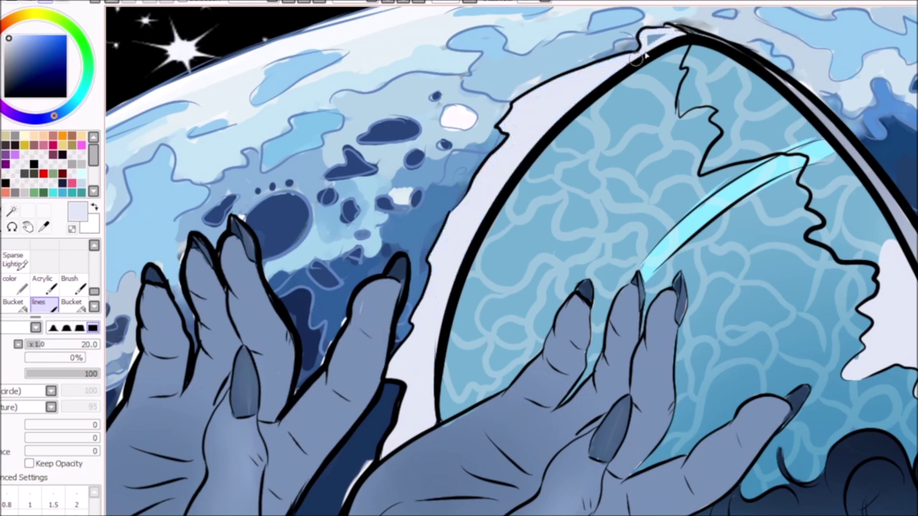
{"action": "mouse_move", "coordinate": [761, 57]}
{"action": "left_mouse_down"}
{"action": "mouse_move", "coordinate": [685, 64]}
{"action": "mouse_move", "coordinate": [707, 104]}
{"action": "mouse_move", "coordinate": [796, 161]}
{"action": "mouse_move", "coordinate": [861, 229]}
{"action": "mouse_move", "coordinate": [760, 97]}
{"action": "mouse_move", "coordinate": [775, 125]}
{"action": "left_mouse_up"}
Fill the brim's lace from beside the curls to the shoulder with pale lavender and undo the last stray stroke
{"action": "scroll", "coordinate": [775, 125], "scroll_direction": "down", "scroll_amount": 10}
{"action": "left_click_drag", "start_coordinate": [864, 291], "coordinate": [825, 351]}
{"action": "left_click_drag", "start_coordinate": [882, 319], "coordinate": [839, 322]}
{"action": "mouse_move", "coordinate": [717, 269]}
{"action": "left_mouse_down"}
{"action": "mouse_move", "coordinate": [750, 326]}
{"action": "mouse_move", "coordinate": [800, 323]}
{"action": "mouse_move", "coordinate": [789, 319]}
{"action": "mouse_move", "coordinate": [825, 340]}
{"action": "left_mouse_up"}
{"action": "scroll", "coordinate": [803, 330], "scroll_direction": "up", "scroll_amount": 10}
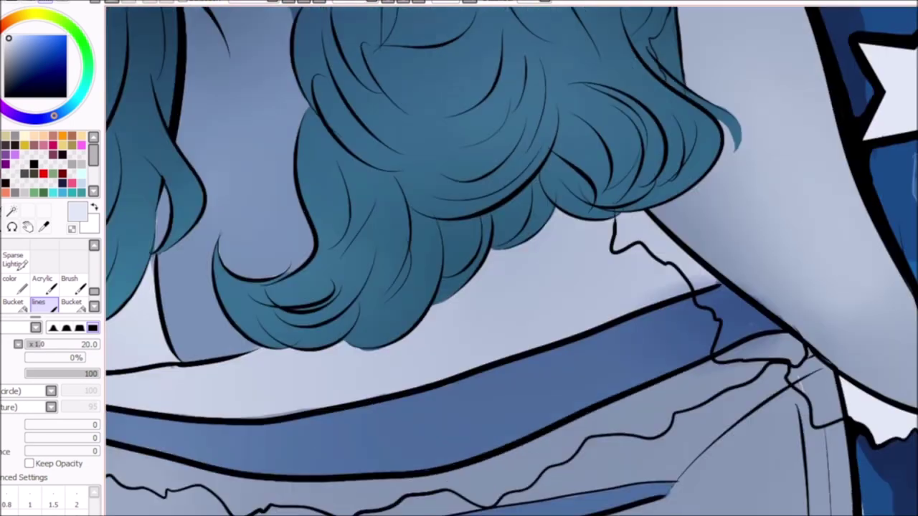
{"action": "left_click_drag", "start_coordinate": [672, 233], "coordinate": [663, 297]}
{"action": "key", "text": "ctrl+z"}
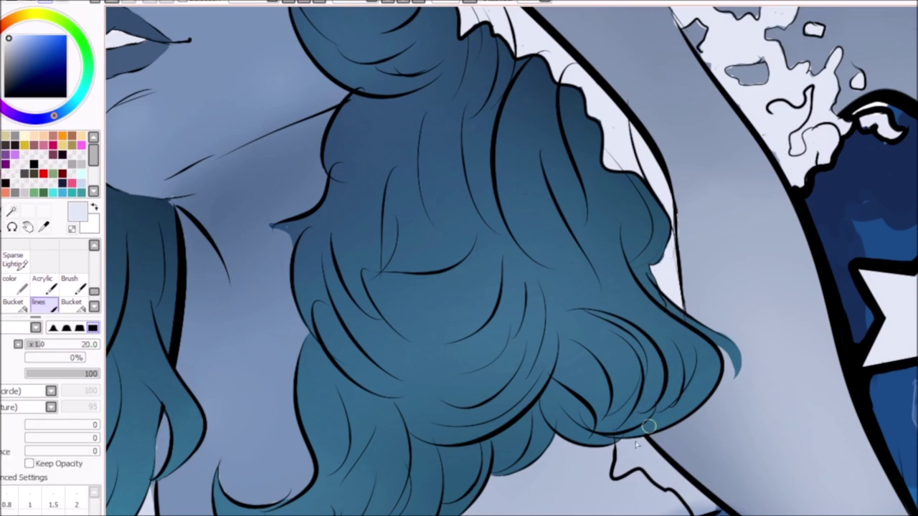
Fill the lace trim along the dress neckline with pale lavender at size 20 and clean up its edges
{"action": "scroll", "coordinate": [655, 471], "scroll_direction": "down", "scroll_amount": 5}
{"action": "left_click_drag", "start_coordinate": [817, 416], "coordinate": [804, 487]}
{"action": "left_click_drag", "start_coordinate": [667, 308], "coordinate": [746, 391]}
{"action": "scroll", "coordinate": [294, 365], "scroll_direction": "left", "scroll_amount": 10}
{"action": "mouse_move", "coordinate": [316, 359]}
{"action": "left_mouse_down"}
{"action": "mouse_move", "coordinate": [284, 400]}
{"action": "mouse_move", "coordinate": [337, 438]}
{"action": "left_mouse_up"}
{"action": "mouse_move", "coordinate": [276, 450]}
{"action": "left_mouse_down"}
{"action": "mouse_move", "coordinate": [267, 463]}
{"action": "mouse_move", "coordinate": [359, 495]}
{"action": "mouse_move", "coordinate": [402, 481]}
{"action": "left_mouse_up"}
{"action": "key", "text": "Delete"}
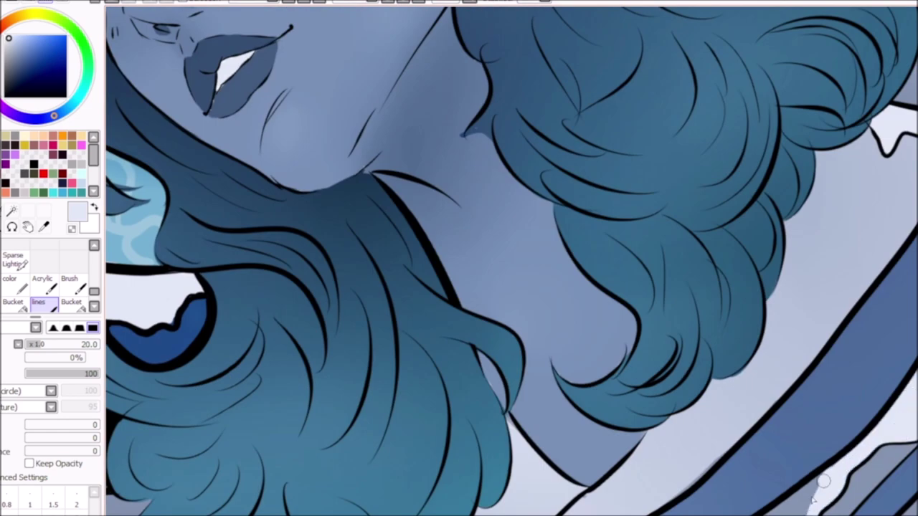
{"action": "key", "text": "e"}
{"action": "left_click", "coordinate": [38, 304]}
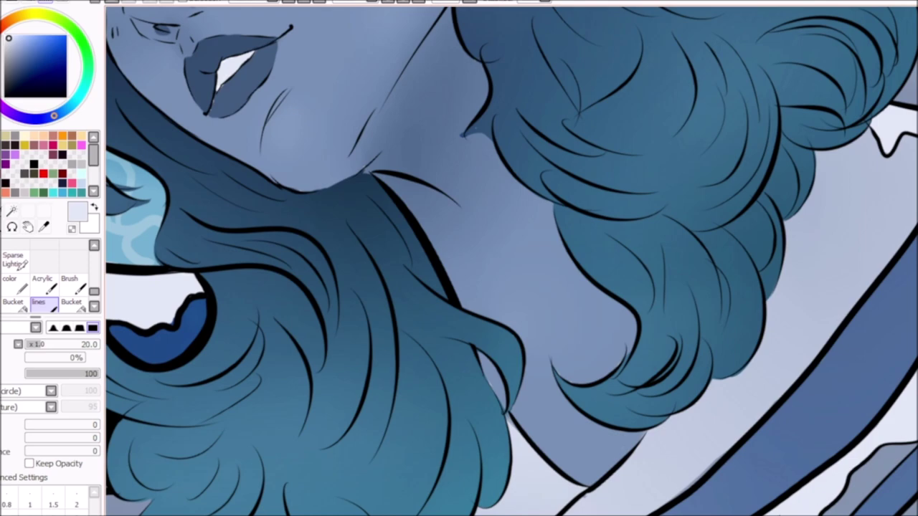
{"action": "key", "text": "e"}
{"action": "scroll", "coordinate": [511, 261], "scroll_direction": "down", "scroll_amount": 5}
{"action": "scroll", "coordinate": [511, 261], "scroll_direction": "up", "scroll_amount": 5}
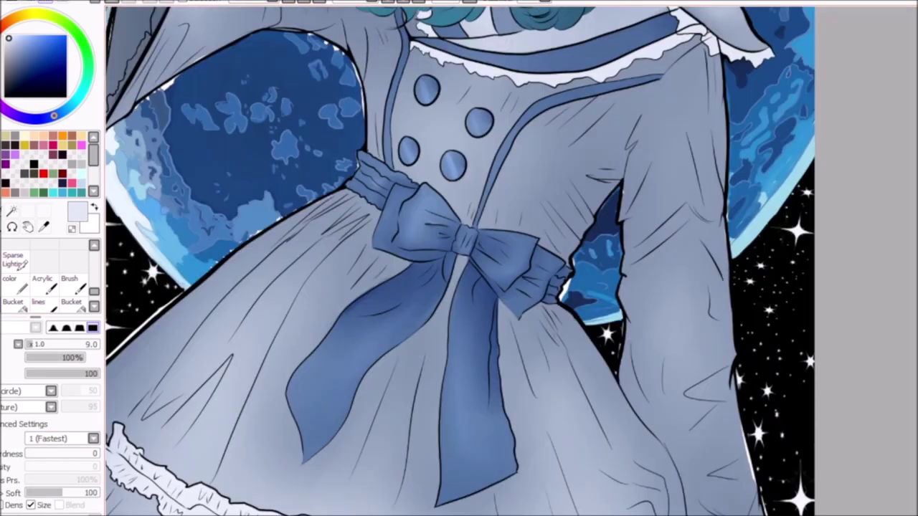
Fill the lace inside the raised sleeve's opening with pale lavender, from the elbow to the sleeve tip
{"action": "key", "text": "e"}
{"action": "mouse_move", "coordinate": [742, 451]}
{"action": "left_mouse_down"}
{"action": "mouse_move", "coordinate": [902, 447]}
{"action": "mouse_move", "coordinate": [802, 473]}
{"action": "mouse_move", "coordinate": [758, 462]}
{"action": "mouse_move", "coordinate": [848, 465]}
{"action": "left_mouse_up"}
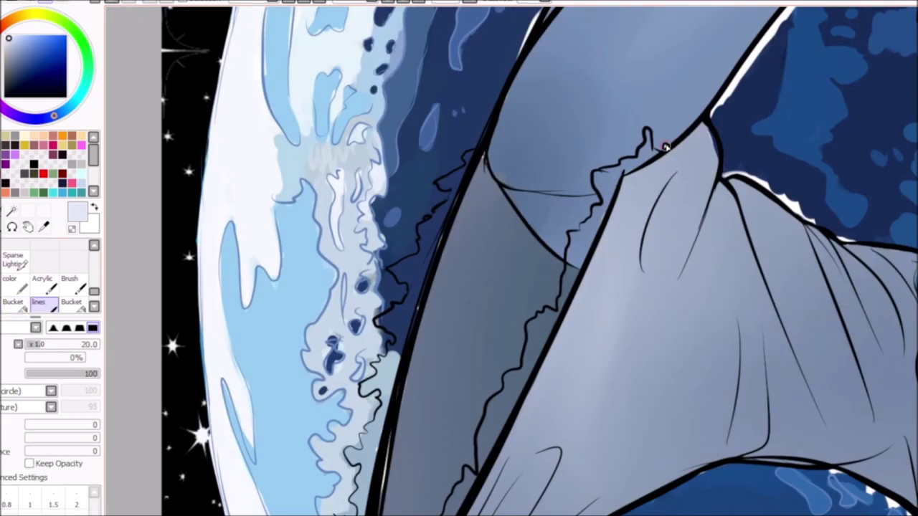
{"action": "mouse_move", "coordinate": [660, 140]}
{"action": "left_mouse_down"}
{"action": "mouse_move", "coordinate": [641, 154]}
{"action": "mouse_move", "coordinate": [597, 193]}
{"action": "mouse_move", "coordinate": [597, 228]}
{"action": "mouse_move", "coordinate": [575, 237]}
{"action": "mouse_move", "coordinate": [579, 253]}
{"action": "mouse_move", "coordinate": [560, 299]}
{"action": "mouse_move", "coordinate": [538, 318]}
{"action": "mouse_move", "coordinate": [523, 384]}
{"action": "mouse_move", "coordinate": [507, 384]}
{"action": "mouse_move", "coordinate": [487, 443]}
{"action": "mouse_move", "coordinate": [446, 513]}
{"action": "left_mouse_up"}
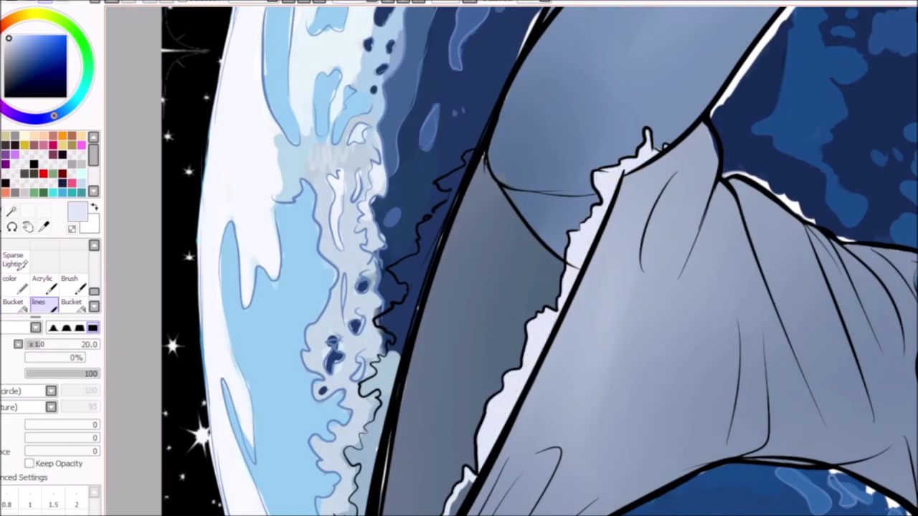
{"action": "left_click_drag", "start_coordinate": [473, 479], "coordinate": [450, 515]}
{"action": "scroll", "coordinate": [459, 359], "scroll_direction": "down", "scroll_amount": 5}
{"action": "mouse_move", "coordinate": [348, 422]}
{"action": "left_mouse_down"}
{"action": "mouse_move", "coordinate": [382, 447]}
{"action": "mouse_move", "coordinate": [428, 391]}
{"action": "left_mouse_up"}
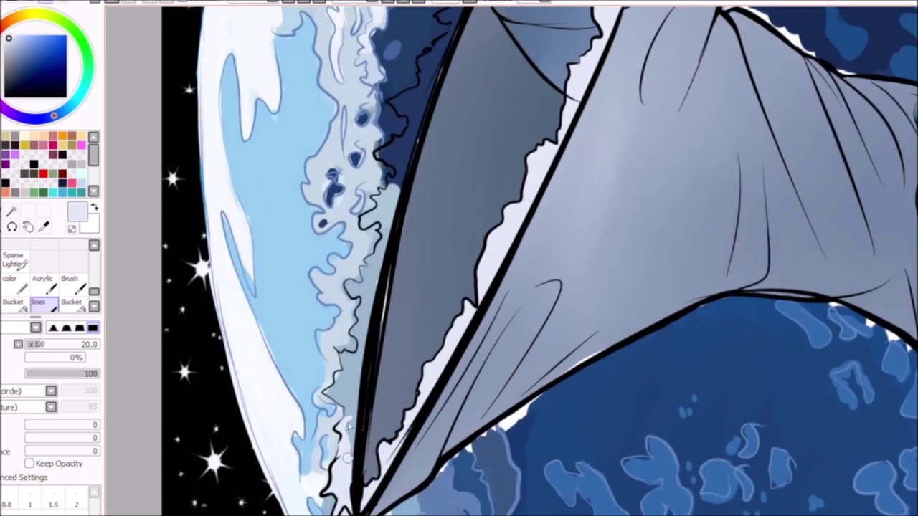
Fill the lace along the raised sleeve's outer edge over the moon with pale lavender
{"action": "scroll", "coordinate": [459, 287], "scroll_direction": "up", "scroll_amount": 4}
{"action": "mouse_move", "coordinate": [469, 135]}
{"action": "left_mouse_down"}
{"action": "mouse_move", "coordinate": [404, 316]}
{"action": "mouse_move", "coordinate": [364, 515]}
{"action": "left_mouse_up"}
{"action": "mouse_move", "coordinate": [358, 436]}
{"action": "left_mouse_down"}
{"action": "mouse_move", "coordinate": [360, 497]}
{"action": "mouse_move", "coordinate": [393, 324]}
{"action": "left_mouse_up"}
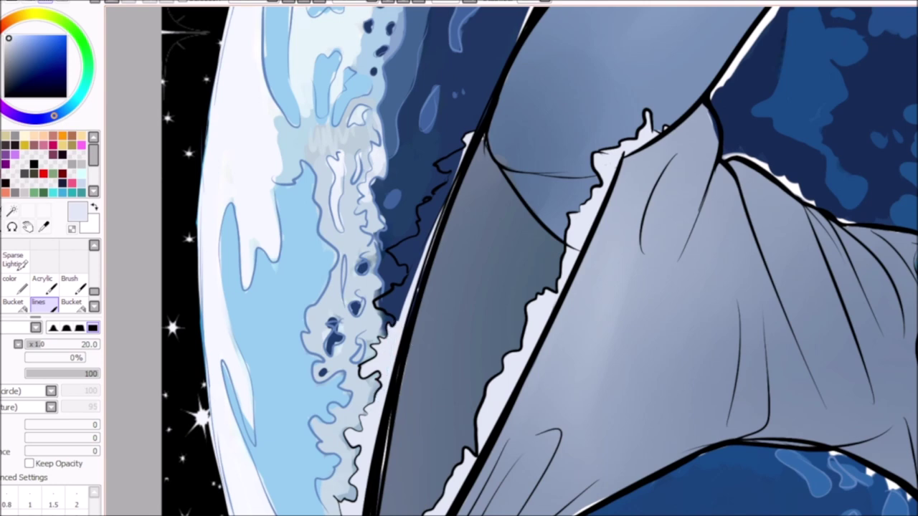
{"action": "scroll", "coordinate": [506, 341], "scroll_direction": "up", "scroll_amount": 5}
{"action": "mouse_move", "coordinate": [462, 331]}
{"action": "left_mouse_down"}
{"action": "mouse_move", "coordinate": [391, 451]}
{"action": "mouse_move", "coordinate": [377, 502]}
{"action": "mouse_move", "coordinate": [416, 431]}
{"action": "mouse_move", "coordinate": [384, 495]}
{"action": "left_mouse_up"}
{"action": "key", "text": "e"}
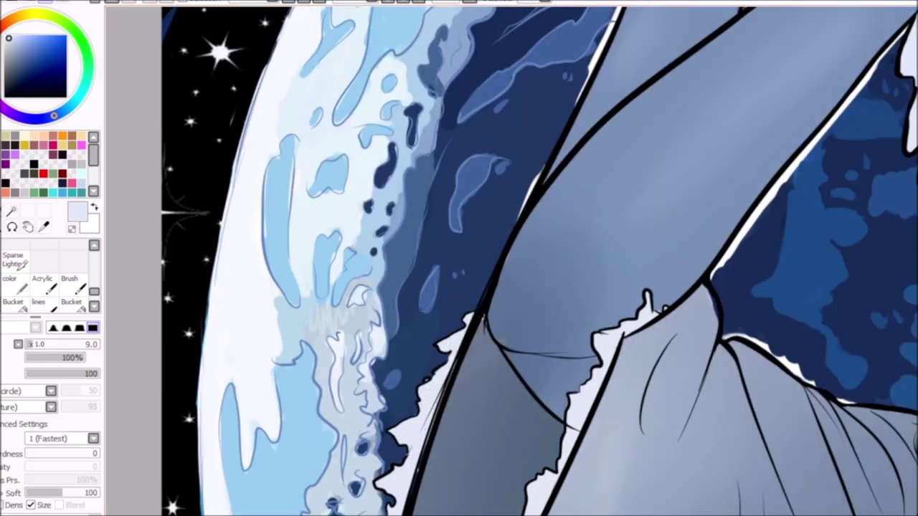
Recolour the fine line art on the eyelid and around the closed eye in a lighter blue with the size 20 lines brush
{"action": "left_click", "coordinate": [511, 347], "text": "alt"}
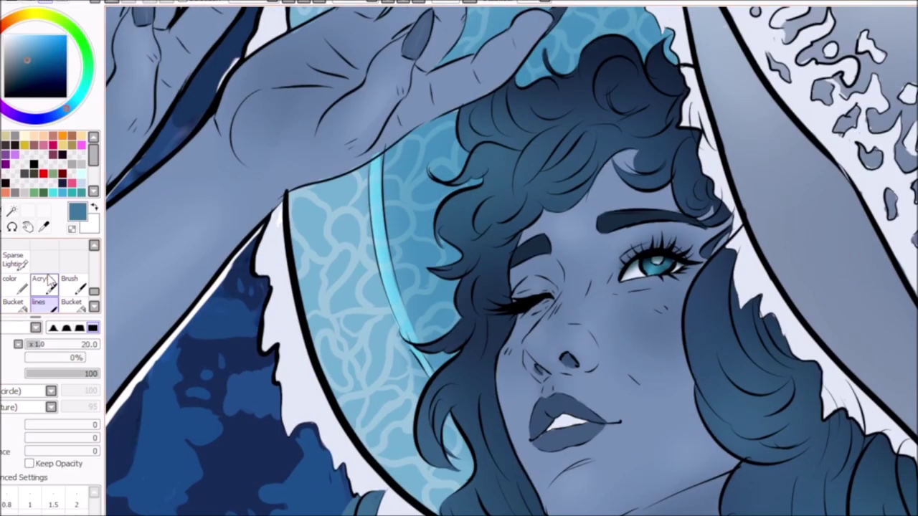
{"action": "key", "text": "l"}
{"action": "mouse_move", "coordinate": [548, 236]}
{"action": "left_mouse_down"}
{"action": "mouse_move", "coordinate": [495, 337]}
{"action": "mouse_move", "coordinate": [566, 235]}
{"action": "left_mouse_up"}
{"action": "key", "text": "ctrl+t"}
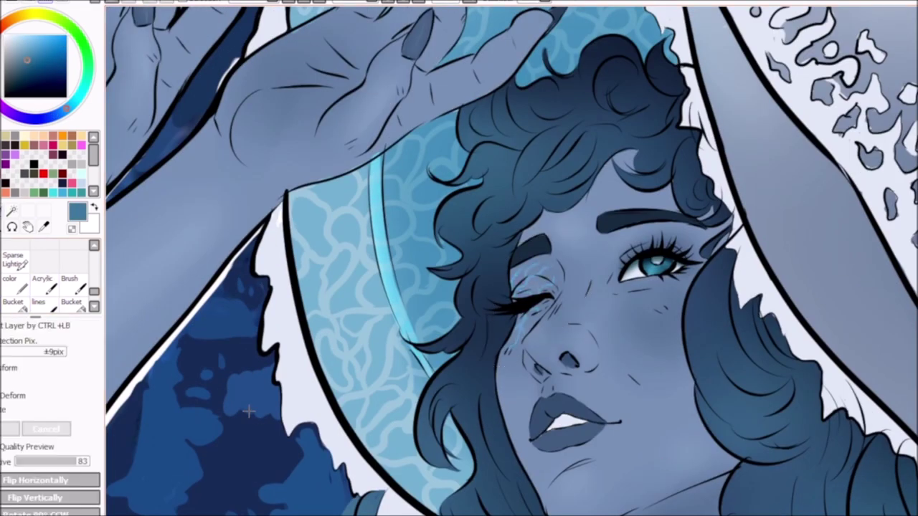
{"action": "scroll", "coordinate": [511, 261], "scroll_direction": "left", "scroll_amount": 5}
{"action": "scroll", "coordinate": [305, 113], "scroll_direction": "down", "scroll_amount": 3}
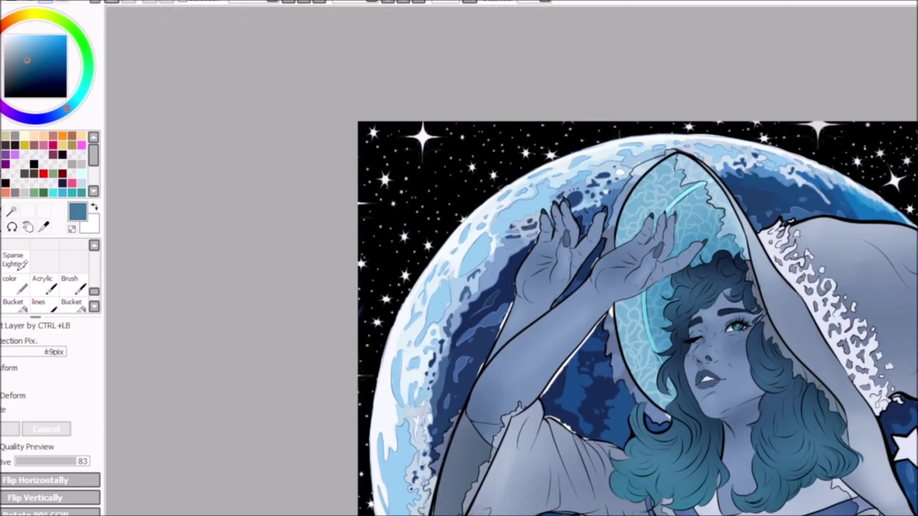
{"action": "scroll", "coordinate": [305, 112], "scroll_direction": "down", "scroll_amount": 2}
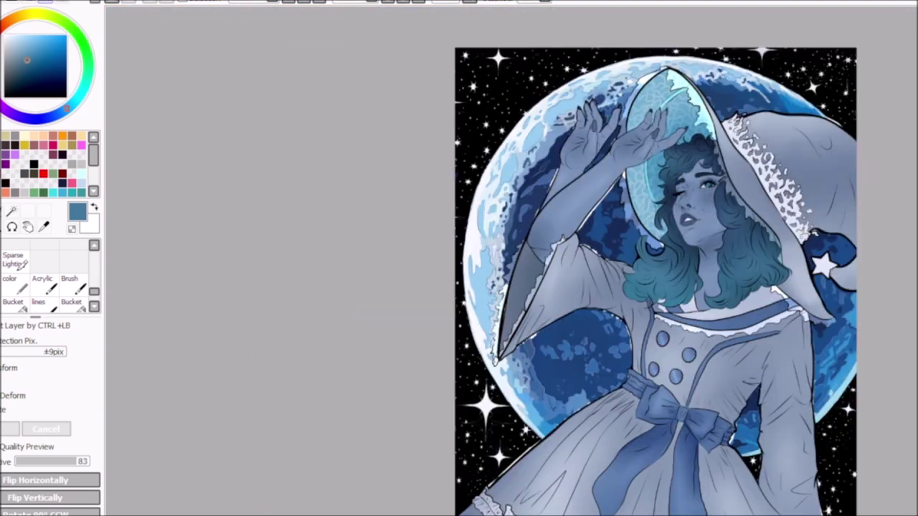
{"action": "key", "text": "Return"}
{"action": "key", "text": "v"}
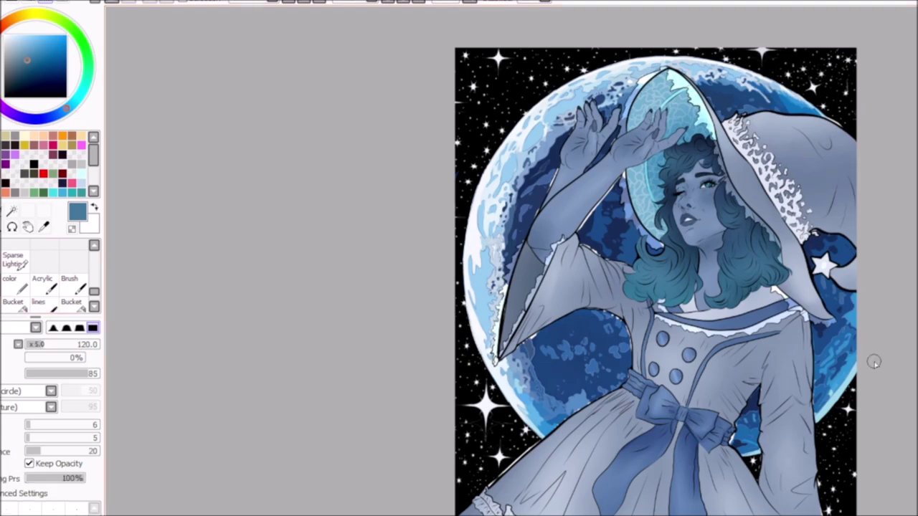
Add small white shine marks on the nose, lips, hair, palms, hat and brim with the size 20 lines brush
{"action": "key", "text": "b"}
{"action": "scroll", "coordinate": [873, 362], "scroll_direction": "up", "scroll_amount": 5}
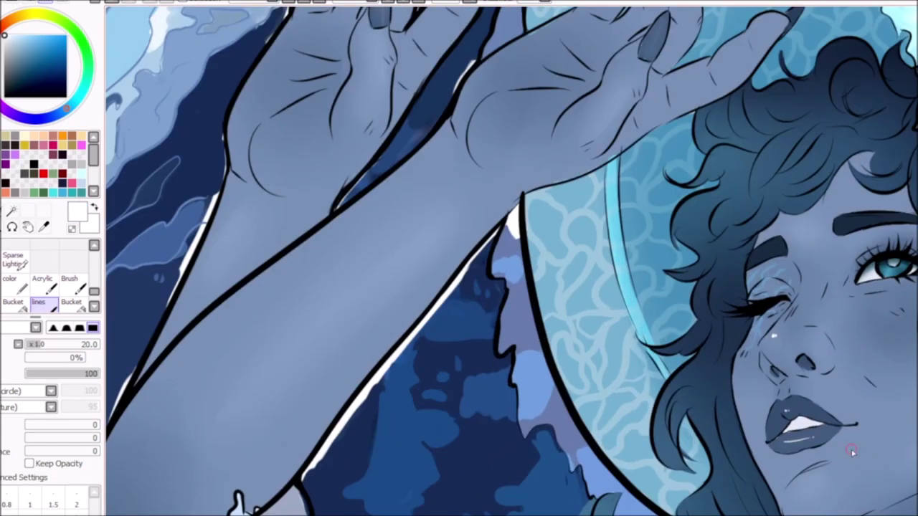
{"action": "scroll", "coordinate": [837, 429], "scroll_direction": "down", "scroll_amount": 5}
{"action": "scroll", "coordinate": [688, 324], "scroll_direction": "up", "scroll_amount": 5}
{"action": "scroll", "coordinate": [738, 394], "scroll_direction": "down", "scroll_amount": 3}
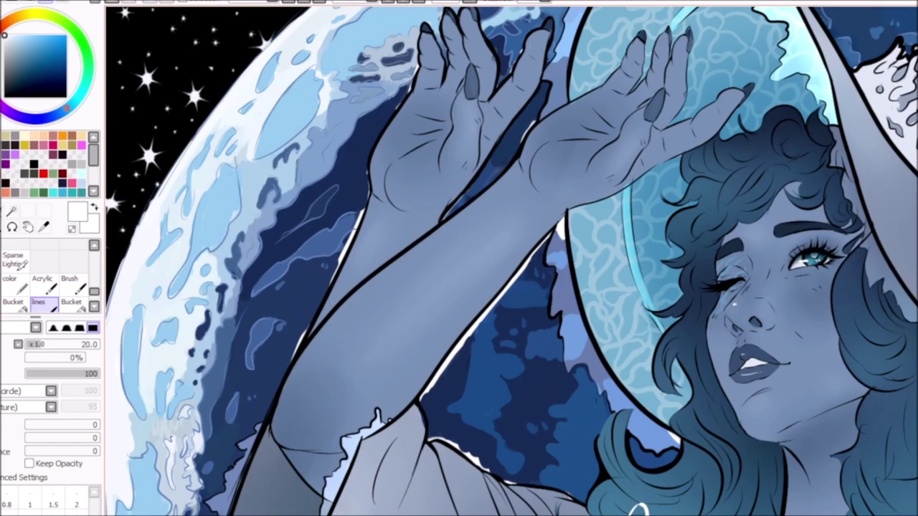
{"action": "scroll", "coordinate": [739, 395], "scroll_direction": "up", "scroll_amount": 2}
{"action": "left_click", "coordinate": [733, 505]}
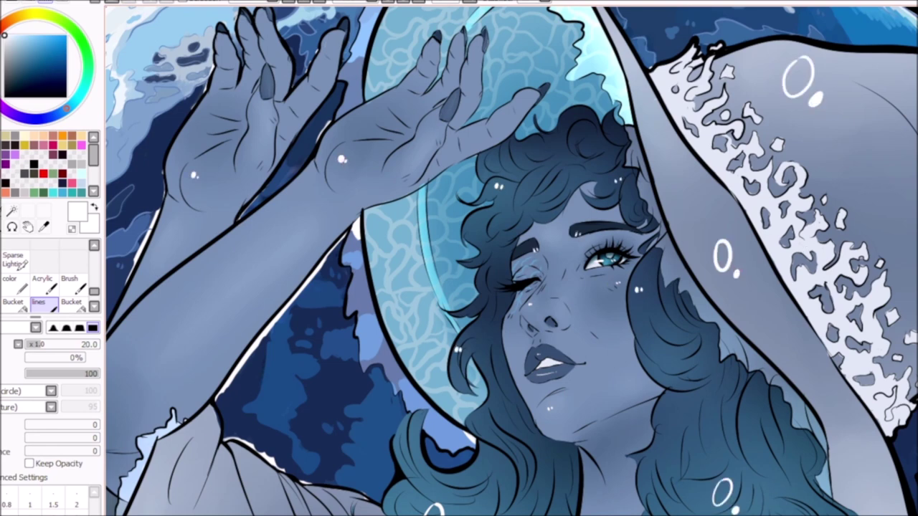
Add white oval and dot shine marks on the dress, bow, ribbon tails, neckline band and raised sleeve
{"action": "scroll", "coordinate": [372, 339], "scroll_direction": "down", "scroll_amount": 5}
{"action": "scroll", "coordinate": [624, 323], "scroll_direction": "up", "scroll_amount": 5}
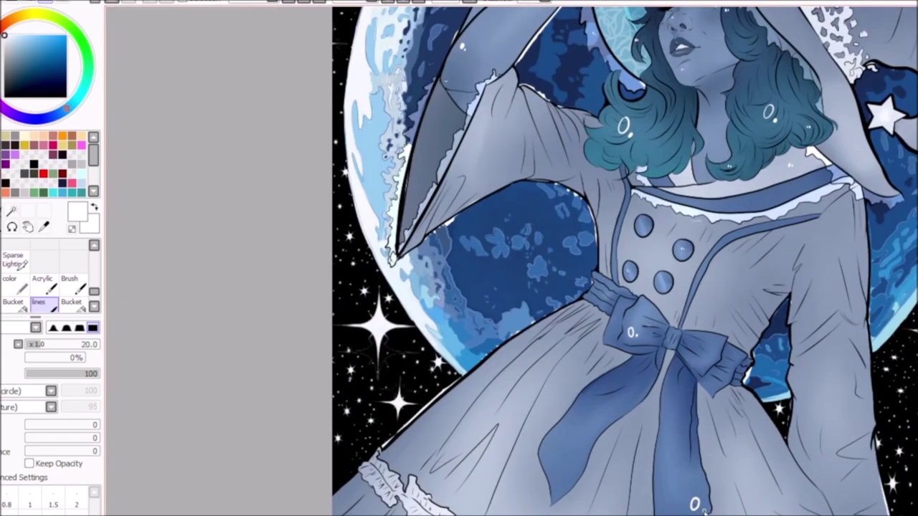
{"action": "scroll", "coordinate": [824, 322], "scroll_direction": "up", "scroll_amount": 1}
{"action": "scroll", "coordinate": [624, 287], "scroll_direction": "down", "scroll_amount": 3}
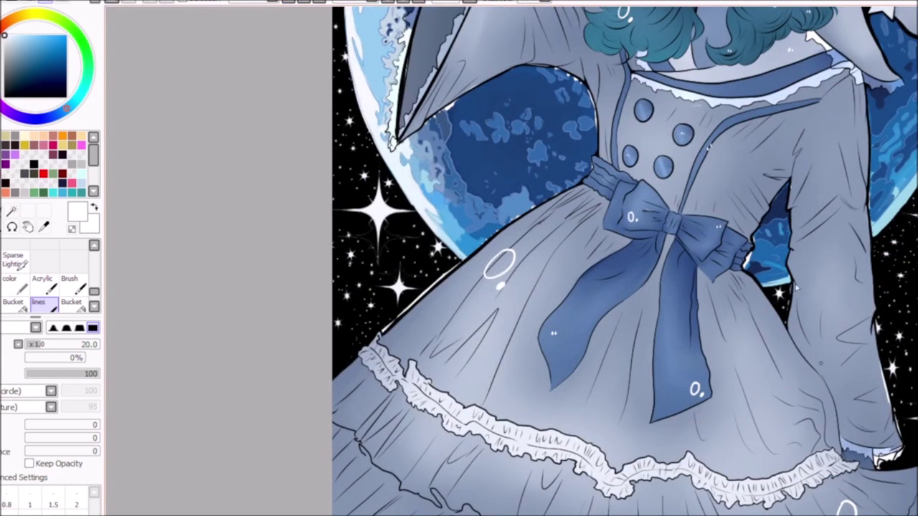
{"action": "left_click", "coordinate": [472, 6]}
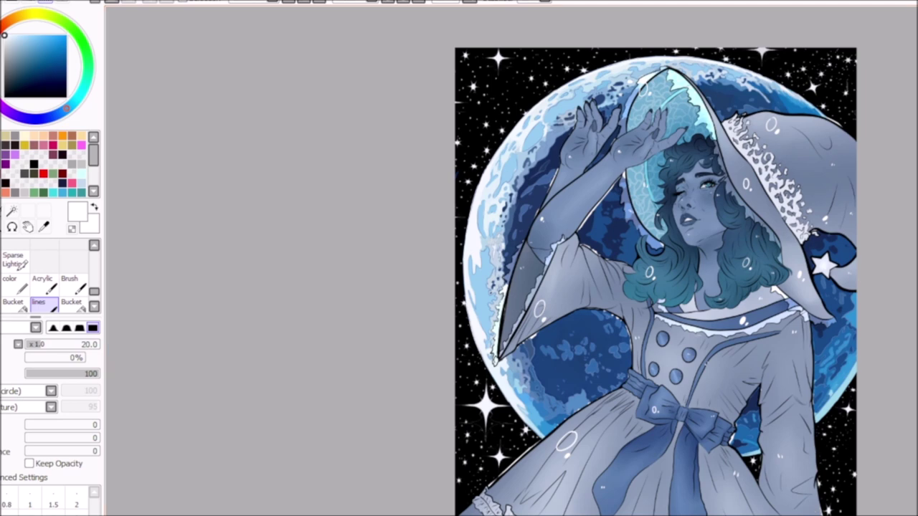
Outline the moon-filled opening under the raised arm in pale cyan with the lines brush at size 30
{"action": "scroll", "coordinate": [571, 396], "scroll_direction": "up", "scroll_amount": 5}
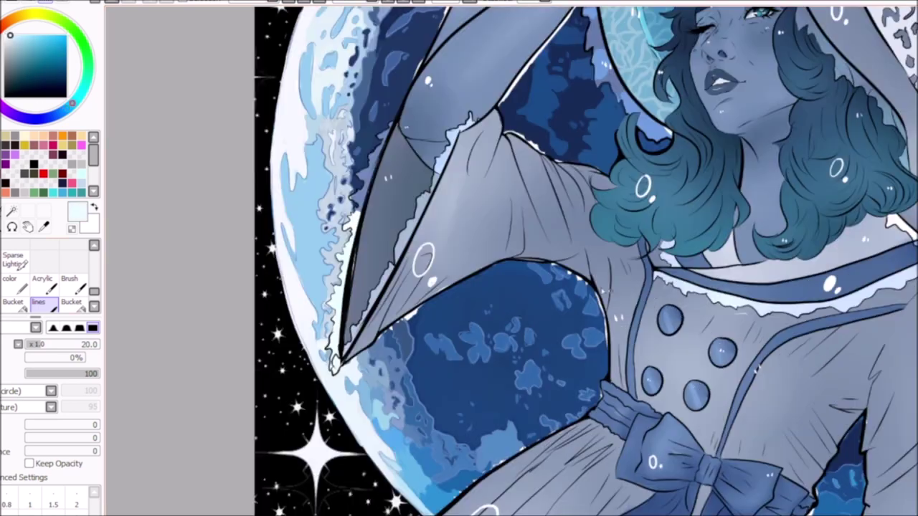
{"action": "key", "text": "bracketright"}
{"action": "mouse_move", "coordinate": [574, 384]}
{"action": "left_mouse_down"}
{"action": "mouse_move", "coordinate": [567, 426]}
{"action": "mouse_move", "coordinate": [542, 448]}
{"action": "left_mouse_up"}
{"action": "mouse_move", "coordinate": [179, 376]}
{"action": "left_mouse_down"}
{"action": "mouse_move", "coordinate": [237, 322]}
{"action": "mouse_move", "coordinate": [438, 211]}
{"action": "left_mouse_up"}
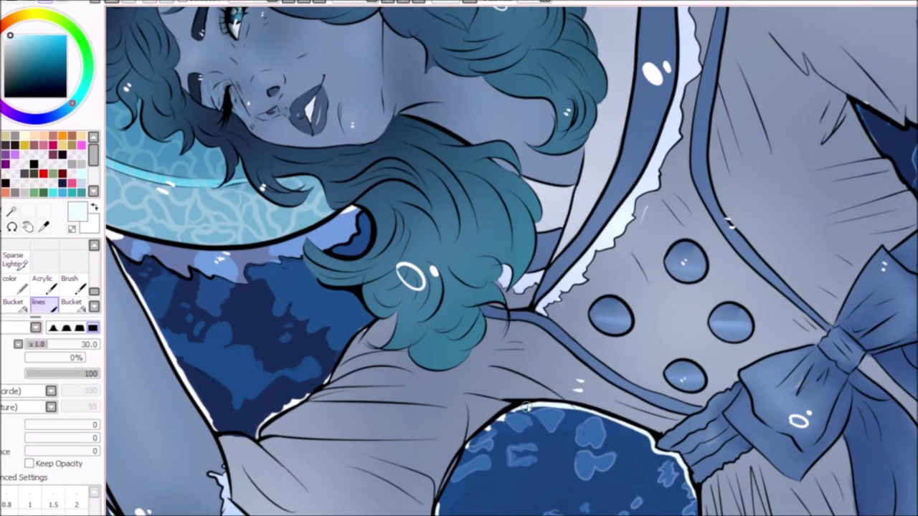
{"action": "mouse_move", "coordinate": [531, 403]}
{"action": "left_mouse_down"}
{"action": "mouse_move", "coordinate": [453, 477]}
{"action": "mouse_move", "coordinate": [445, 513]}
{"action": "left_mouse_up"}
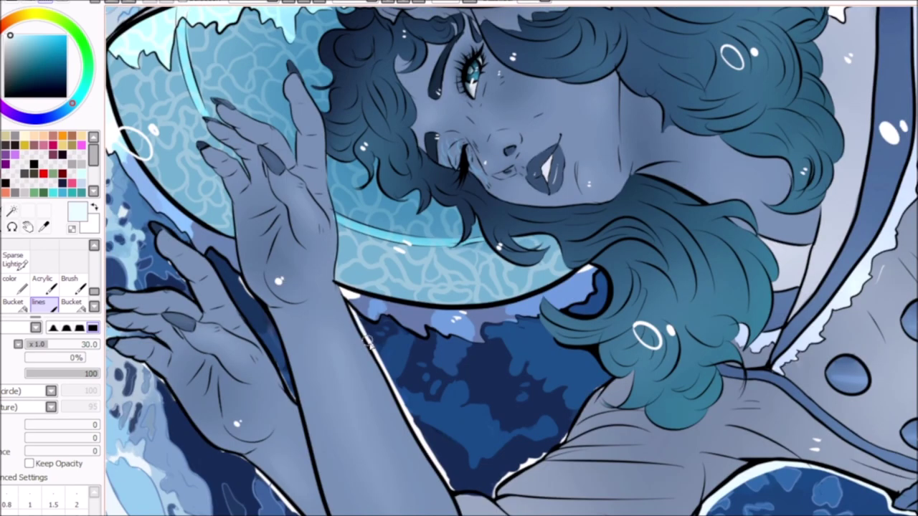
Outline the gap between the front forearm, shoulder, curls and brim lace in pale cyan
{"action": "left_click_drag", "start_coordinate": [357, 322], "coordinate": [453, 494]}
{"action": "mouse_move", "coordinate": [605, 348]}
{"action": "left_mouse_down"}
{"action": "mouse_move", "coordinate": [581, 404]}
{"action": "mouse_move", "coordinate": [515, 470]}
{"action": "mouse_move", "coordinate": [448, 495]}
{"action": "left_mouse_up"}
{"action": "mouse_move", "coordinate": [599, 273]}
{"action": "left_mouse_down"}
{"action": "mouse_move", "coordinate": [590, 315]}
{"action": "mouse_move", "coordinate": [540, 316]}
{"action": "mouse_move", "coordinate": [585, 344]}
{"action": "mouse_move", "coordinate": [512, 320]}
{"action": "left_mouse_up"}
{"action": "mouse_move", "coordinate": [356, 315]}
{"action": "left_mouse_down"}
{"action": "mouse_move", "coordinate": [474, 347]}
{"action": "mouse_move", "coordinate": [490, 330]}
{"action": "left_mouse_up"}
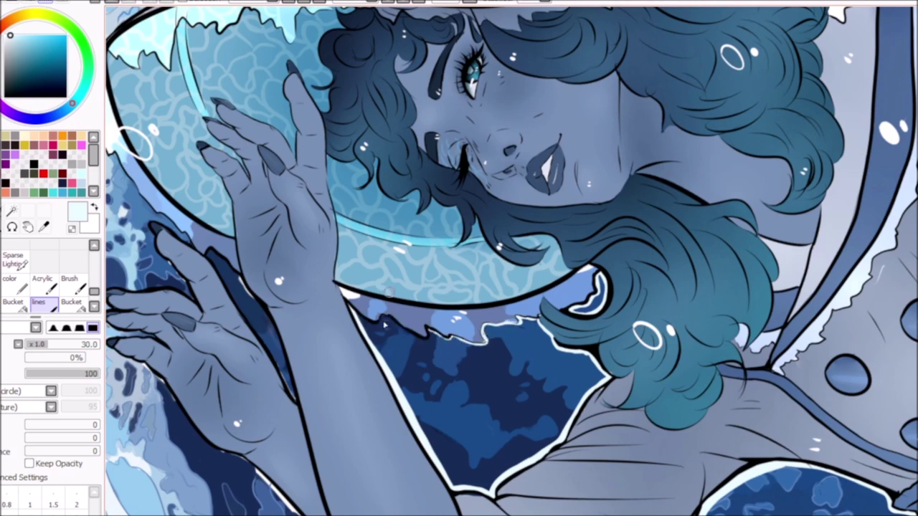
Outline the gap between the two hands and the back hand's fingertips in pale cyan
{"action": "left_click_drag", "start_coordinate": [531, 272], "coordinate": [588, 396]}
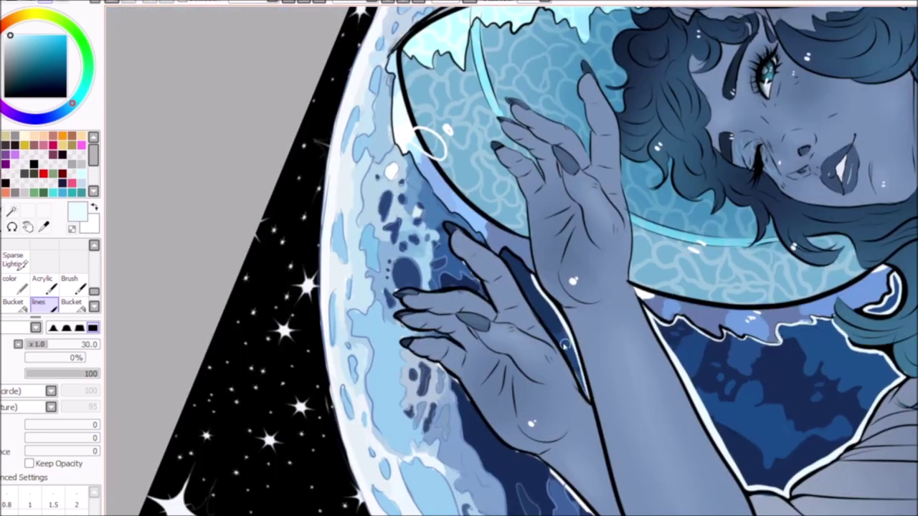
{"action": "left_click_drag", "start_coordinate": [502, 248], "coordinate": [545, 328]}
{"action": "left_click_drag", "start_coordinate": [441, 222], "coordinate": [475, 239]}
{"action": "mouse_move", "coordinate": [406, 312]}
{"action": "left_mouse_down"}
{"action": "mouse_move", "coordinate": [396, 300]}
{"action": "mouse_move", "coordinate": [454, 285]}
{"action": "left_mouse_up"}
{"action": "key", "text": "End"}
{"action": "key", "text": "End"}
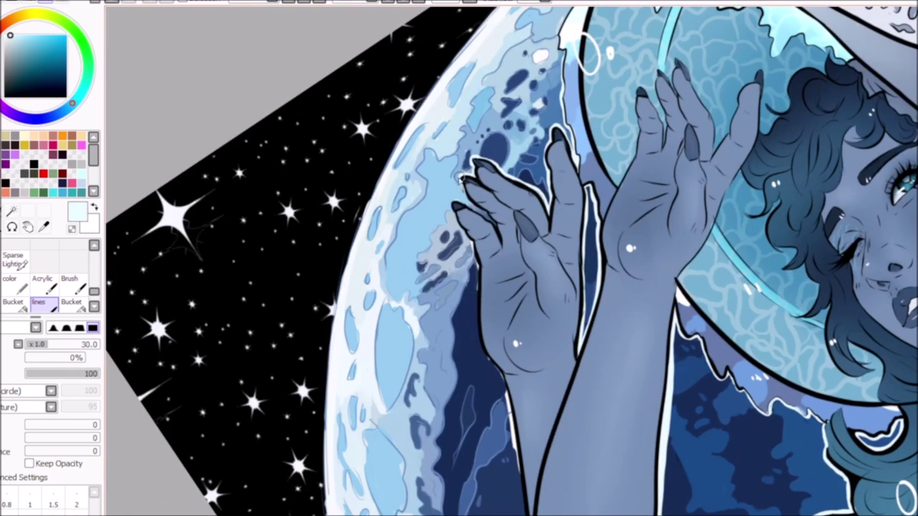
Continue the pale cyan outline along the back hand's outer side and forearm down to the sleeve lace
{"action": "left_click_drag", "start_coordinate": [457, 206], "coordinate": [505, 391]}
{"action": "left_click_drag", "start_coordinate": [474, 301], "coordinate": [508, 403]}
{"action": "scroll", "coordinate": [505, 323], "scroll_direction": "down", "scroll_amount": 3}
{"action": "left_click_drag", "start_coordinate": [505, 195], "coordinate": [553, 491]}
{"action": "key", "text": "e"}
{"action": "left_click_drag", "start_coordinate": [539, 407], "coordinate": [557, 492]}
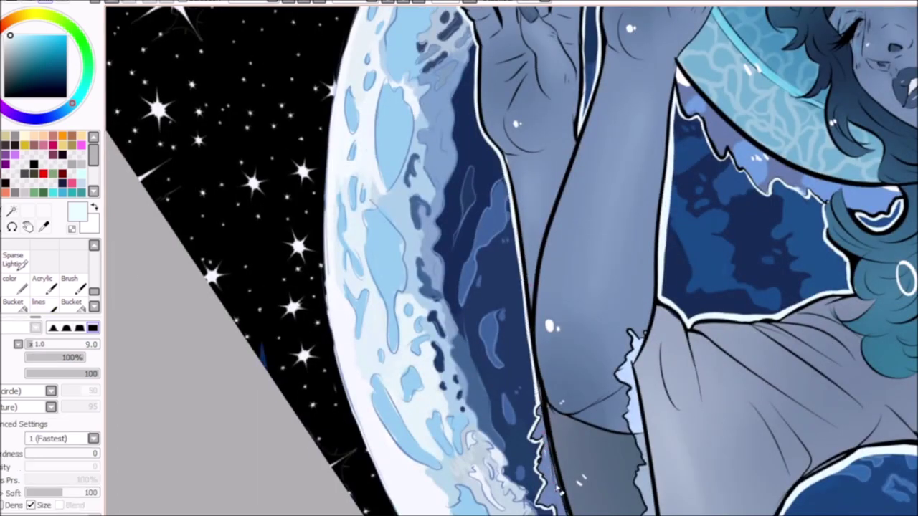
Extend the pale cyan outline along the raised sleeve's lace to its tip and down the skirt's side
{"action": "scroll", "coordinate": [326, 325], "scroll_direction": "down", "scroll_amount": 5}
{"action": "scroll", "coordinate": [327, 325], "scroll_direction": "down", "scroll_amount": 3}
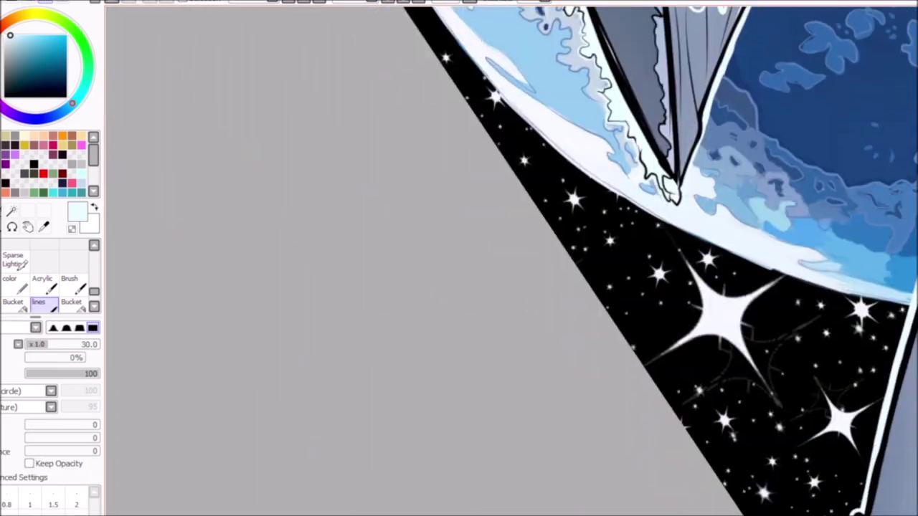
{"action": "scroll", "coordinate": [327, 325], "scroll_direction": "down", "scroll_amount": 5}
{"action": "scroll", "coordinate": [868, 165], "scroll_direction": "up", "scroll_amount": 5}
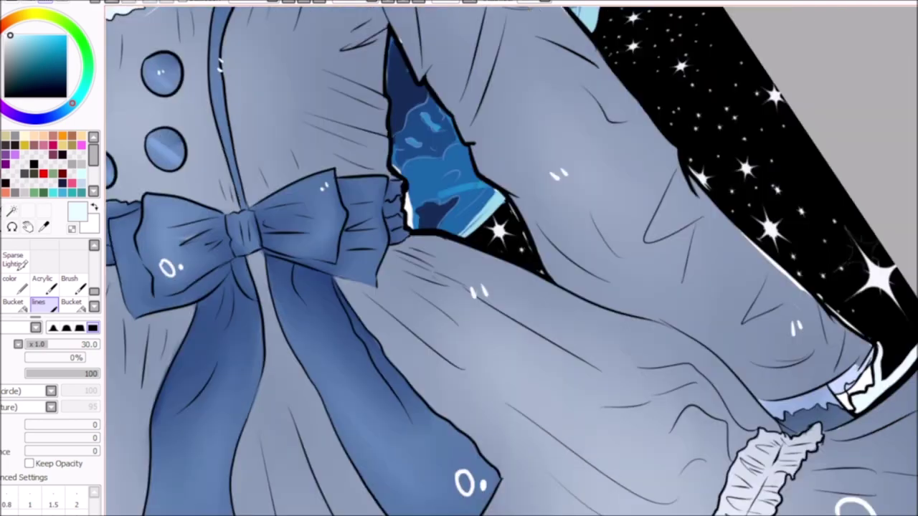
Outline the gap between the waist and the lowered sleeve in pale cyan
{"action": "left_click_drag", "start_coordinate": [518, 81], "coordinate": [468, 192]}
{"action": "mouse_move", "coordinate": [541, 61]}
{"action": "left_mouse_down"}
{"action": "mouse_move", "coordinate": [530, 98]}
{"action": "mouse_move", "coordinate": [537, 337]}
{"action": "left_mouse_up"}
{"action": "left_click_drag", "start_coordinate": [456, 228], "coordinate": [536, 333]}
{"action": "scroll", "coordinate": [502, 215], "scroll_direction": "up", "scroll_amount": 2}
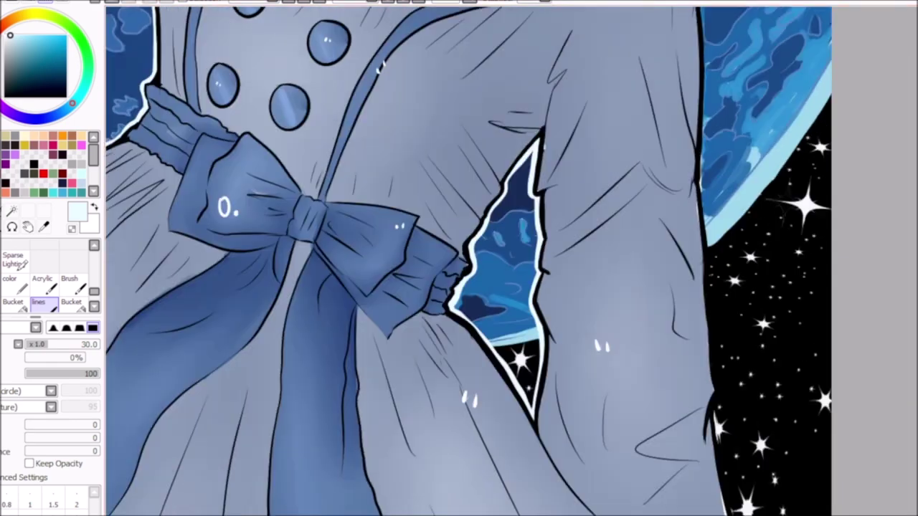
Outline the moon-filled gap under the hat's folded tip beside the star charm in pale cyan
{"action": "scroll", "coordinate": [798, 197], "scroll_direction": "up", "scroll_amount": 4}
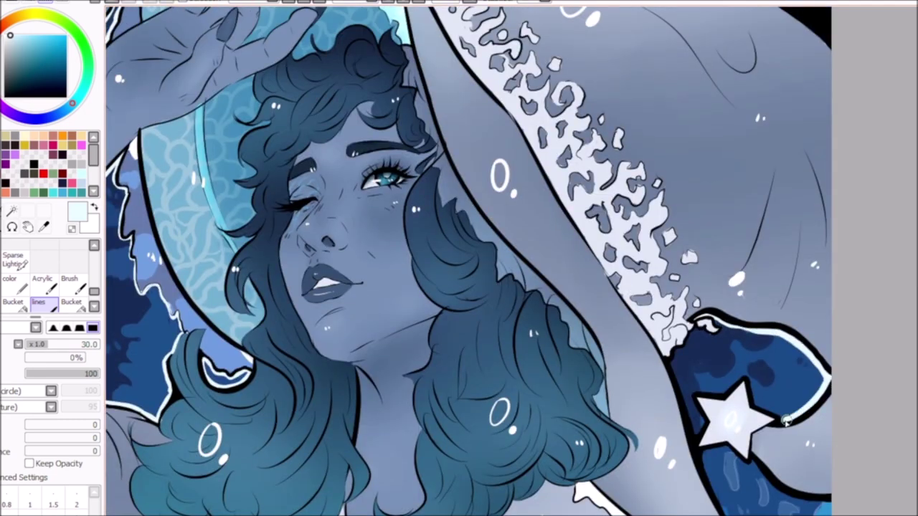
{"action": "mouse_move", "coordinate": [786, 420]}
{"action": "left_mouse_down"}
{"action": "mouse_move", "coordinate": [684, 401]}
{"action": "mouse_move", "coordinate": [717, 326]}
{"action": "mouse_move", "coordinate": [681, 387]}
{"action": "mouse_move", "coordinate": [688, 351]}
{"action": "left_mouse_up"}
{"action": "scroll", "coordinate": [688, 352], "scroll_direction": "down", "scroll_amount": 5}
{"action": "mouse_move", "coordinate": [825, 305]}
{"action": "left_mouse_down"}
{"action": "mouse_move", "coordinate": [750, 258]}
{"action": "mouse_move", "coordinate": [760, 388]}
{"action": "left_mouse_up"}
{"action": "mouse_move", "coordinate": [706, 248]}
{"action": "left_mouse_down"}
{"action": "mouse_move", "coordinate": [782, 370]}
{"action": "mouse_move", "coordinate": [732, 408]}
{"action": "mouse_move", "coordinate": [695, 398]}
{"action": "left_mouse_up"}
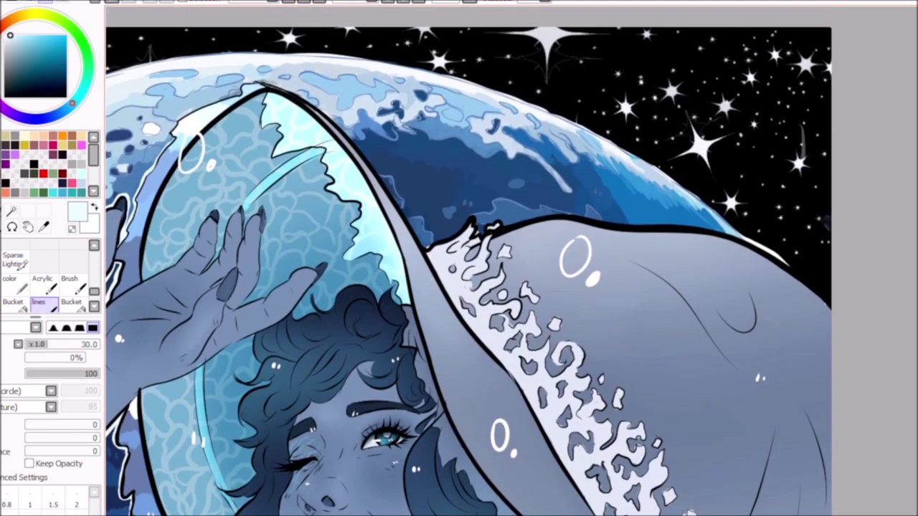
Outline the hat crown's upper edge and the end of its lace band against the moon in pale cyan
{"action": "key", "text": "Delete"}
{"action": "mouse_move", "coordinate": [502, 248]}
{"action": "left_mouse_down"}
{"action": "mouse_move", "coordinate": [570, 209]}
{"action": "mouse_move", "coordinate": [623, 211]}
{"action": "left_mouse_up"}
{"action": "key", "text": "Delete"}
{"action": "left_click_drag", "start_coordinate": [545, 264], "coordinate": [506, 314]}
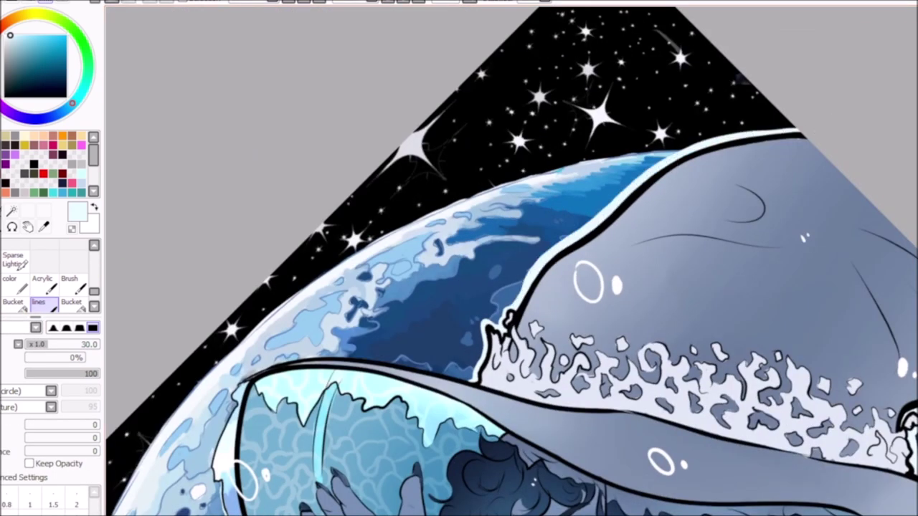
{"action": "key", "text": "Delete"}
{"action": "left_click_drag", "start_coordinate": [543, 505], "coordinate": [517, 514]}
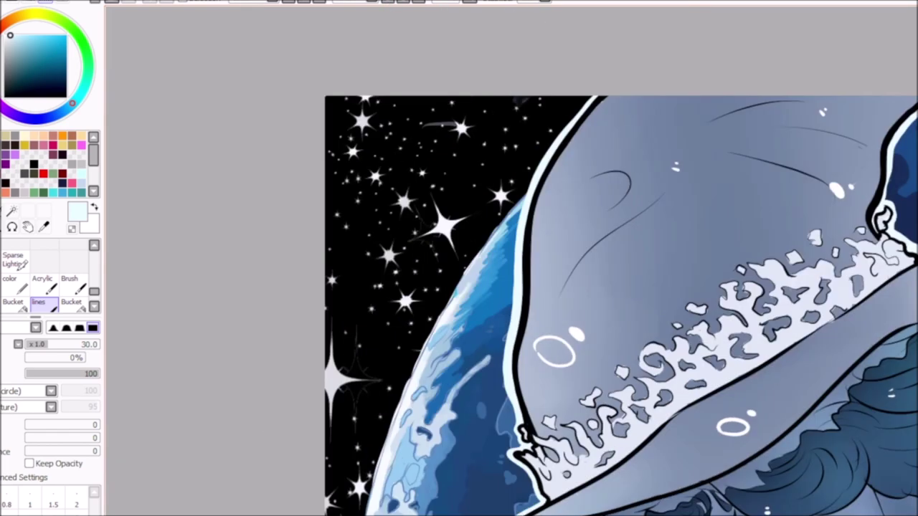
Tint the starry sky behind the moon dark navy and switch to the Bucket with black
{"action": "key", "text": "ctrl+minus"}
{"action": "key", "text": "ctrl+minus"}
{"action": "key", "text": "ctrl+minus"}
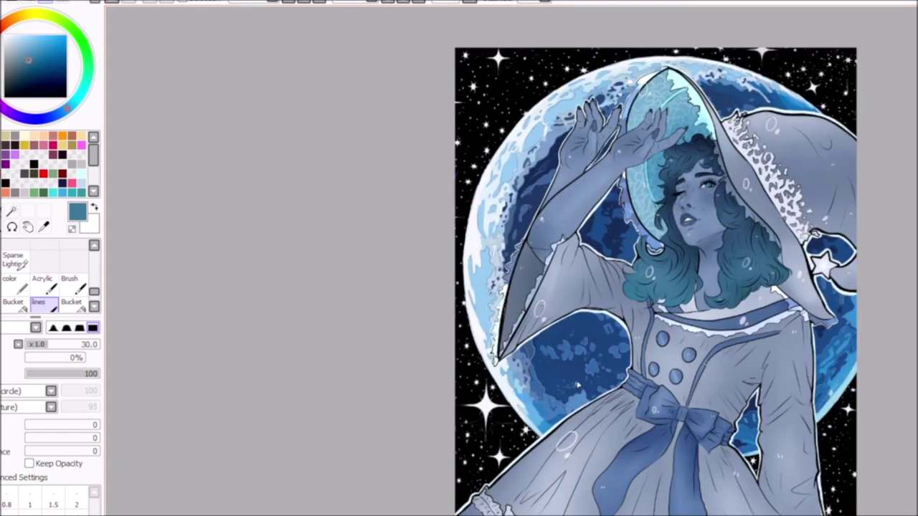
{"action": "key", "text": "ctrl+z"}
{"action": "key", "text": "ctrl+y"}
{"action": "key", "text": "ctrl+z"}
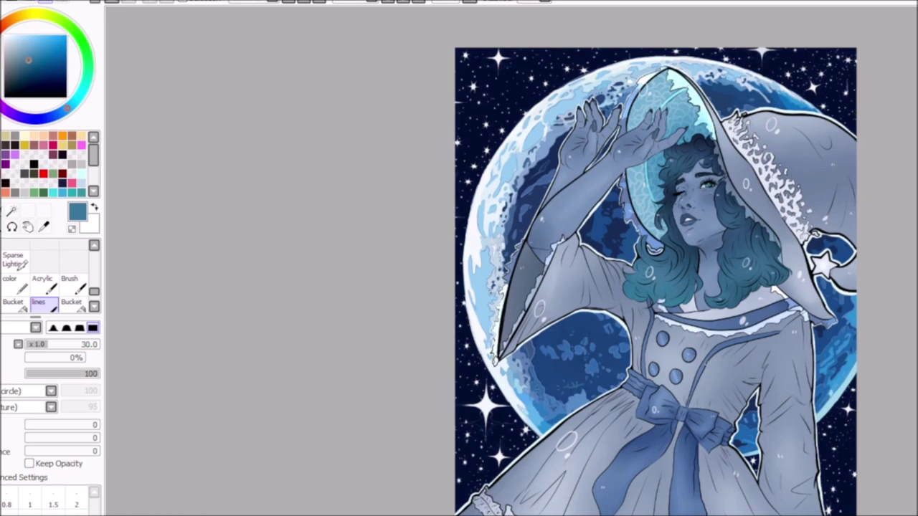
{"action": "key", "text": "d"}
{"action": "key", "text": "g"}
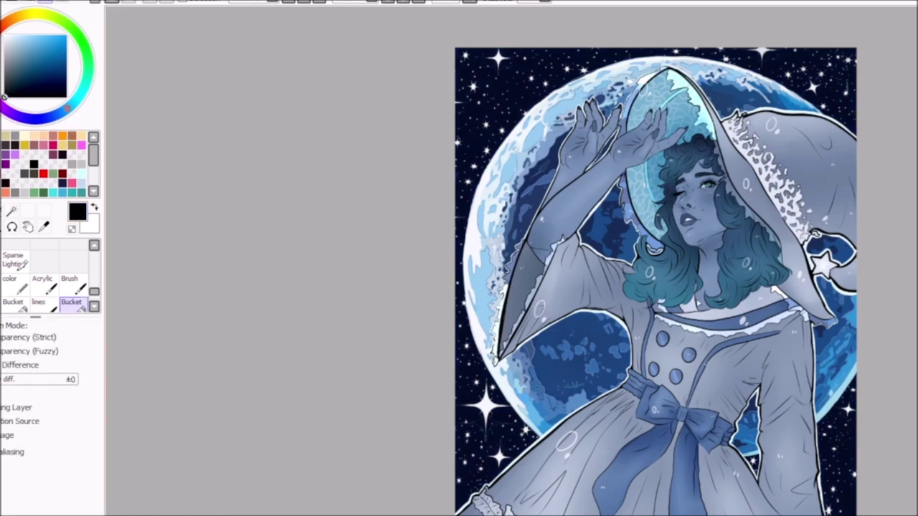